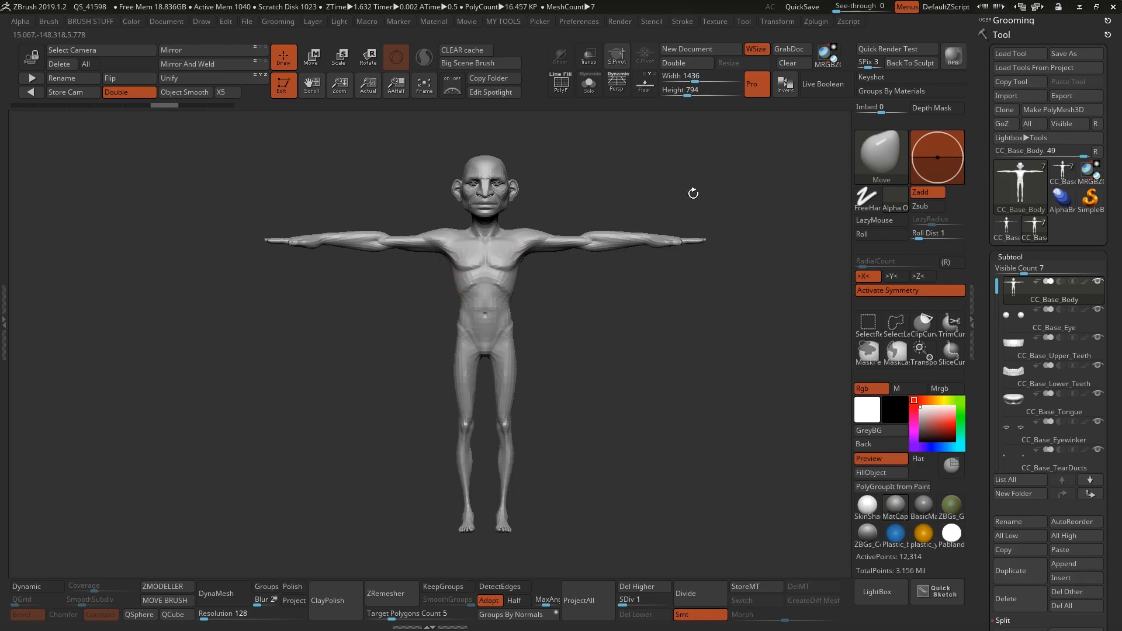
drag(756, 202, 671, 324)
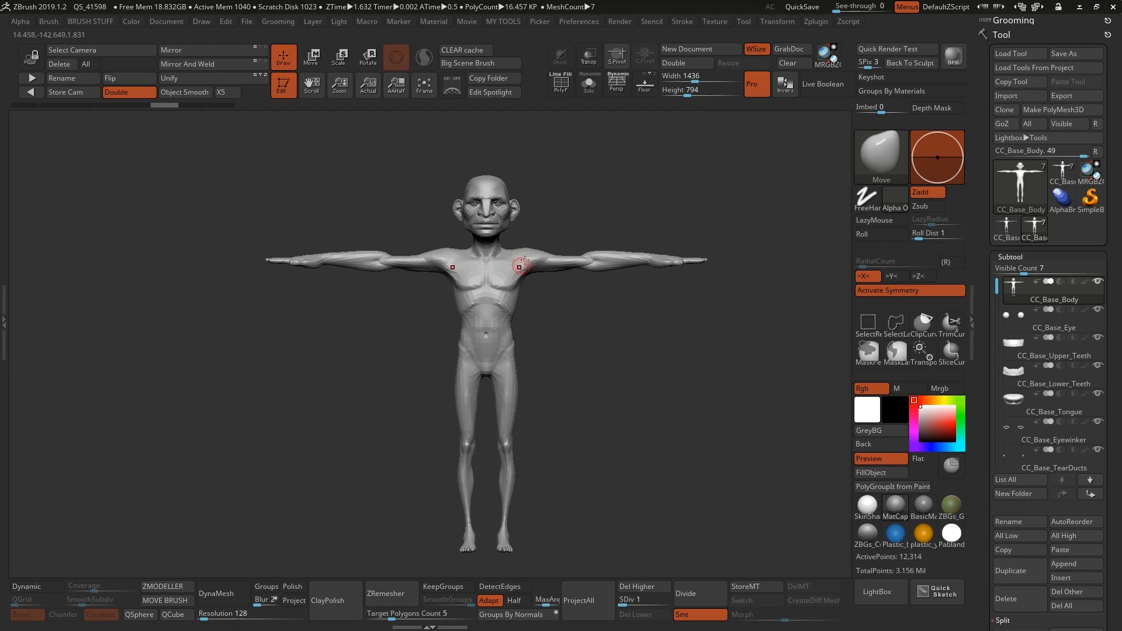
ctrl+right_drag(485, 254, 485, 277)
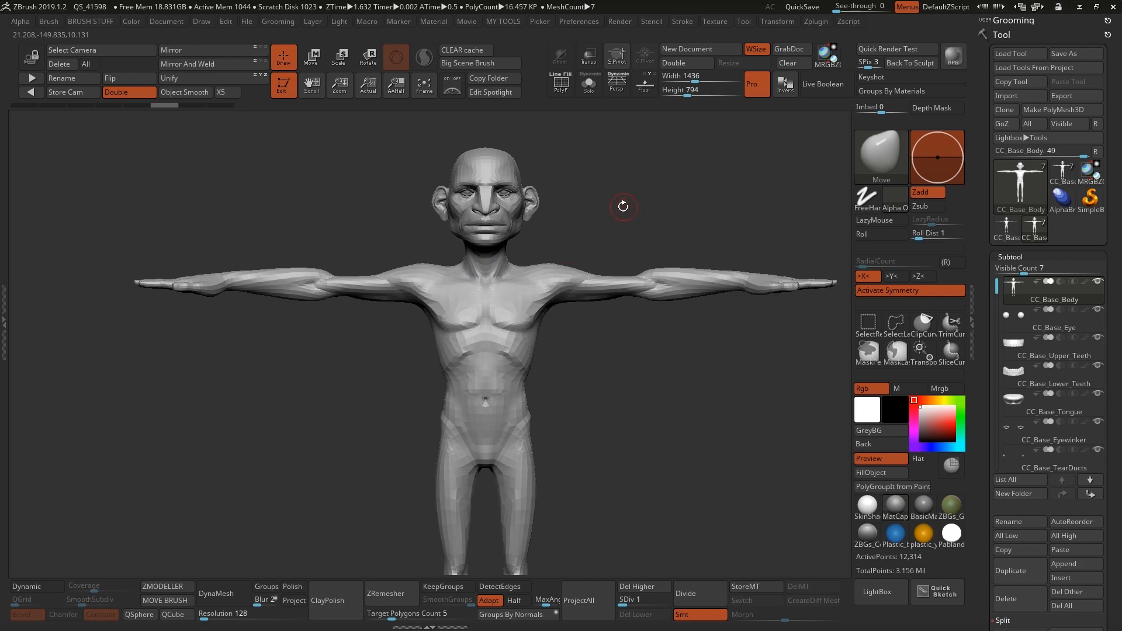
Switch to Character Creator, try the custom big body pose on the character, and return it to the T-pose with Pose.
key(alt+Tab)
right_drag(695, 170, 616, 225)
right_drag(585, 180, 625, 227)
click(252, 193)
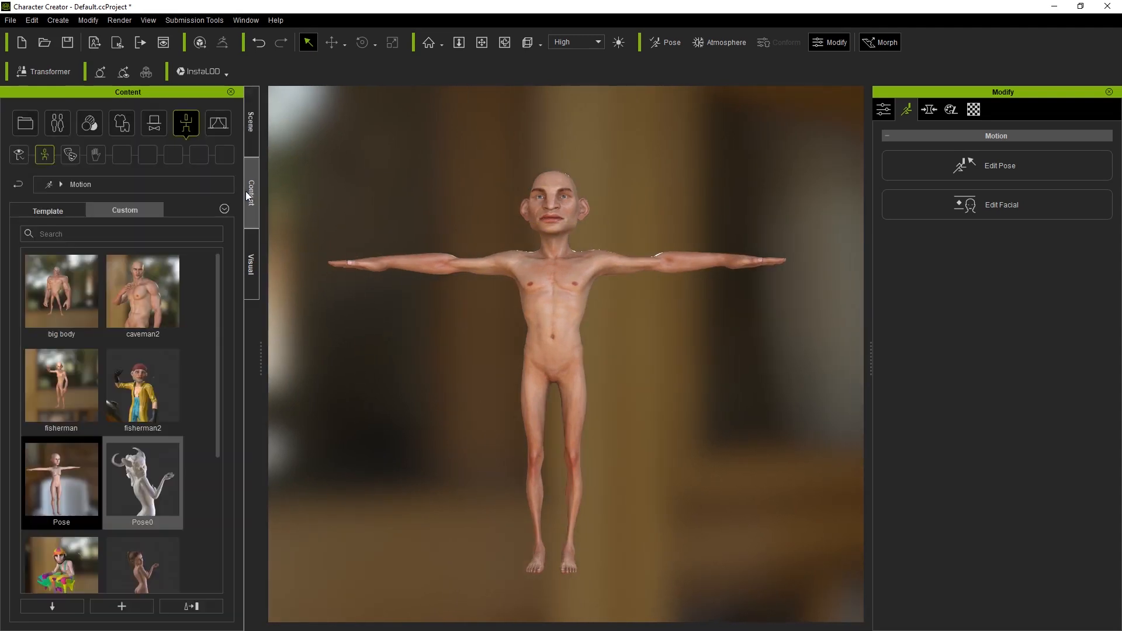
drag(61, 292, 501, 327)
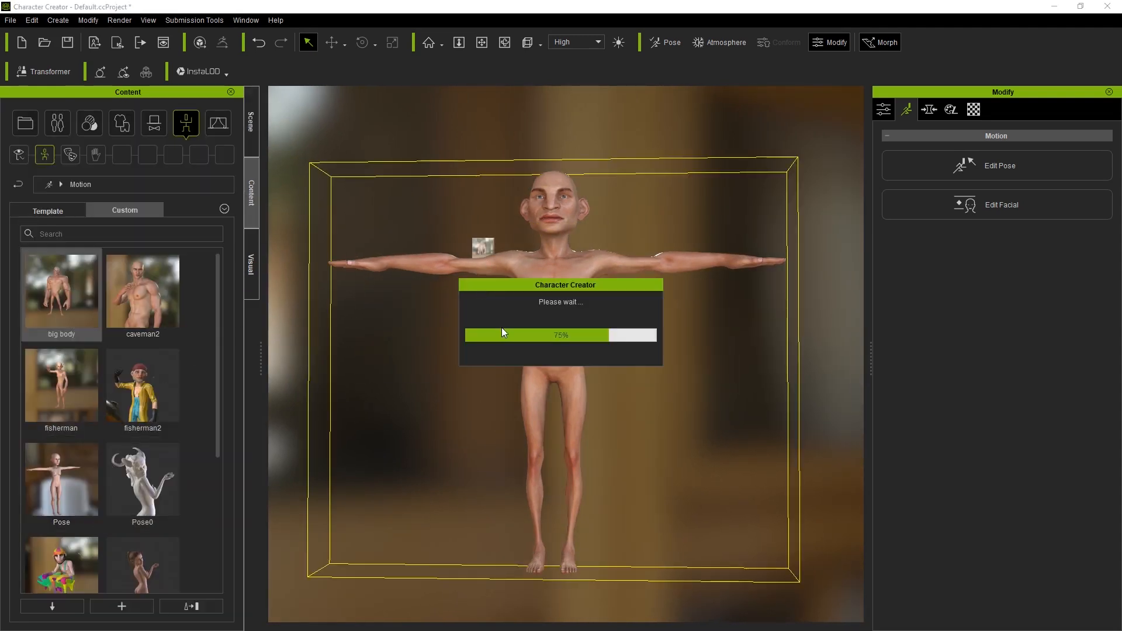
drag(67, 468, 535, 330)
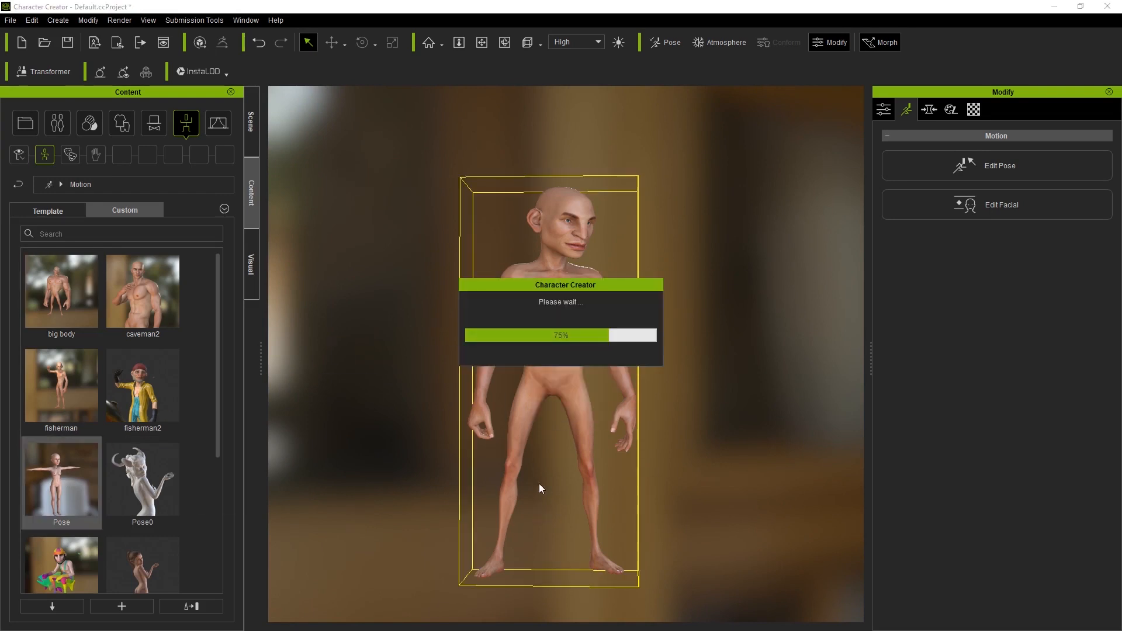
click(248, 122)
right_drag(548, 223, 683, 325)
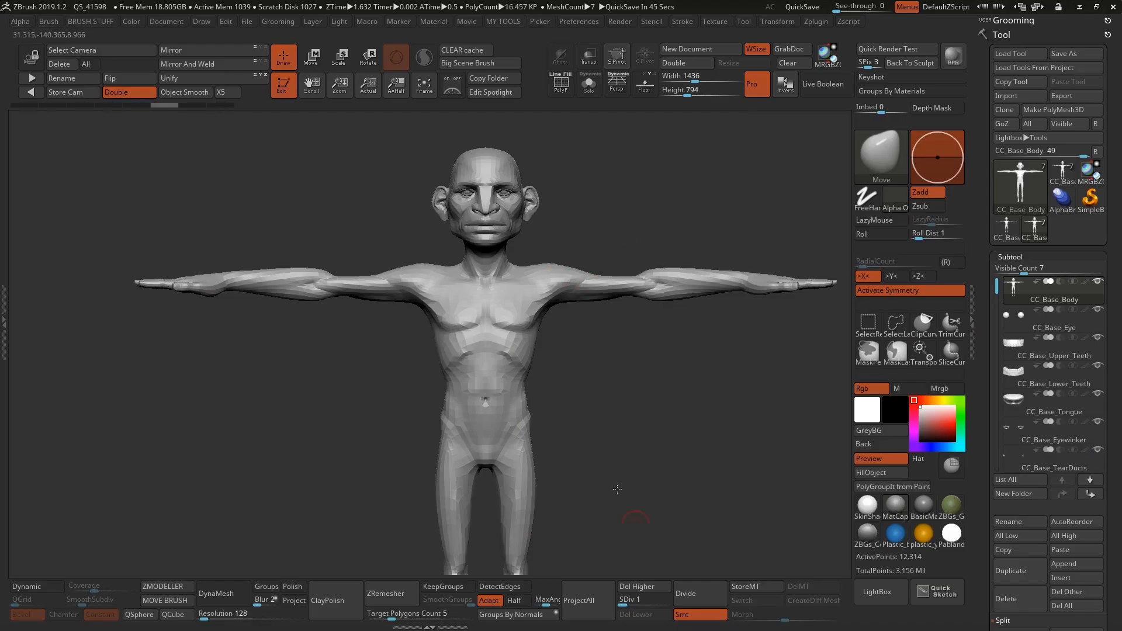
Set the Visible Count of the ZBrush subtool list to 10.
drag(608, 225, 456, 278)
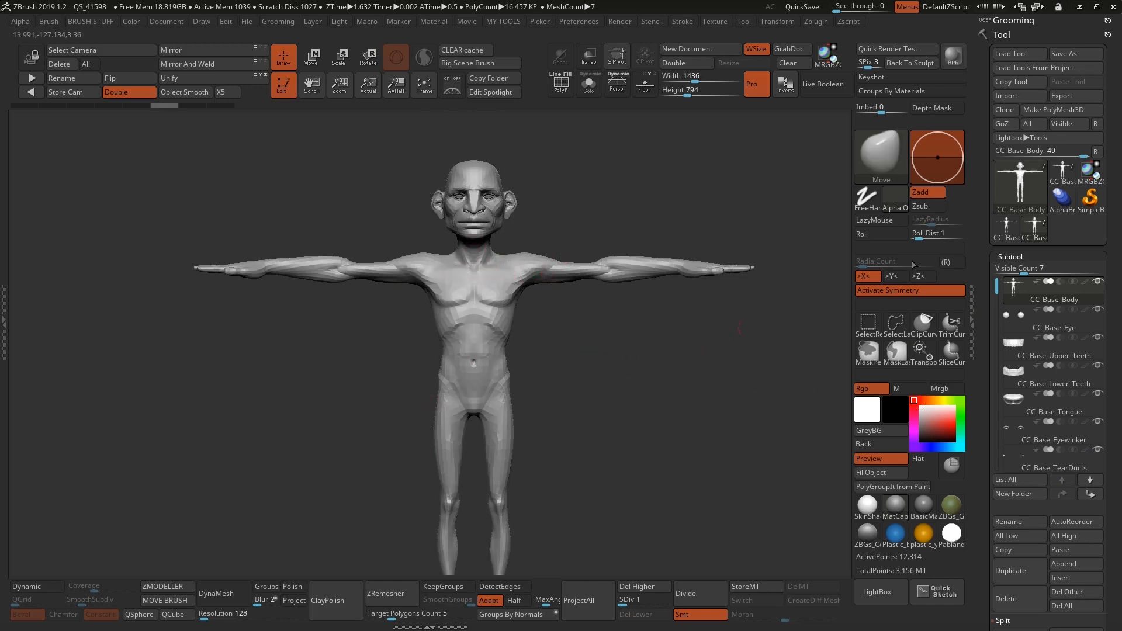
drag(1024, 269, 1030, 199)
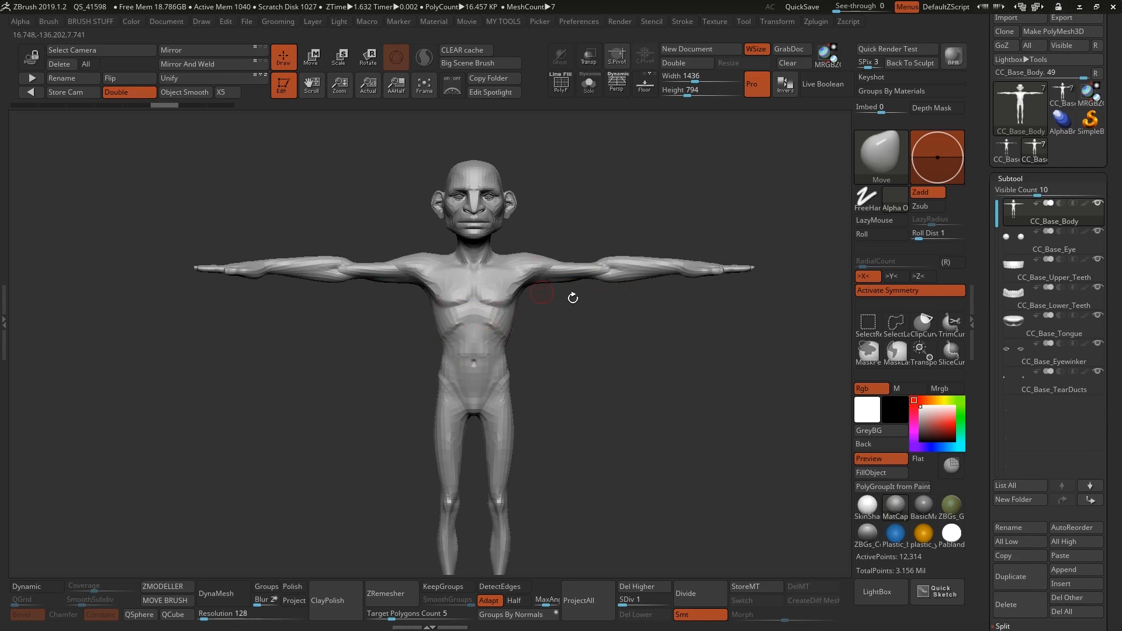
drag(630, 397, 577, 245)
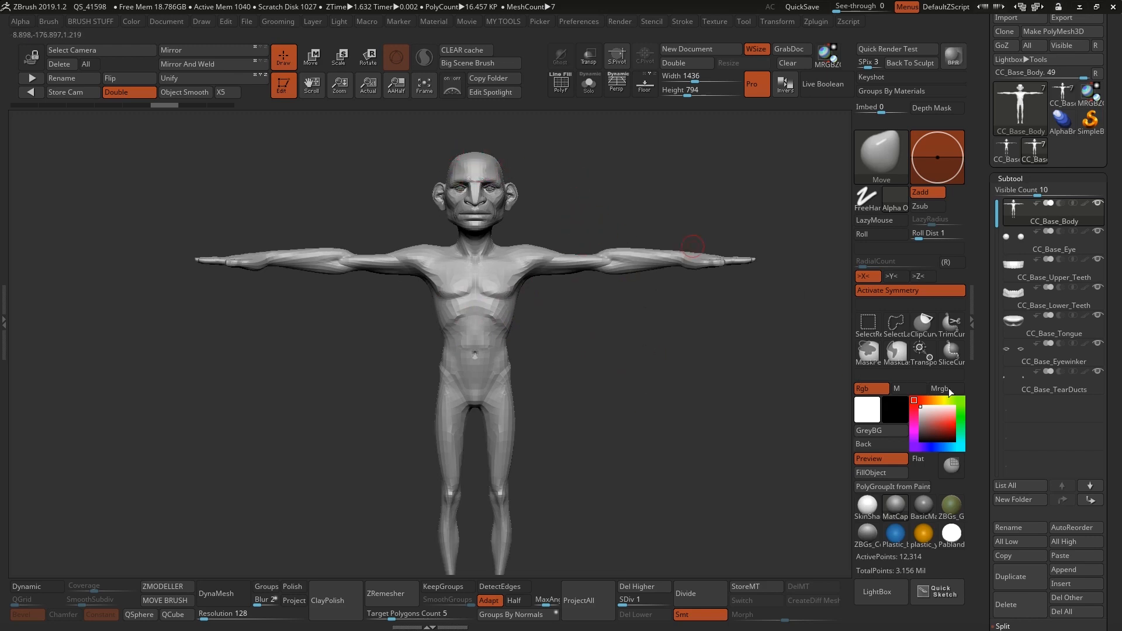
Append a Cylinder3D as a new subtool below CC_Base_TearDucts and make it the active subtool.
scroll(1039, 408, down, 4)
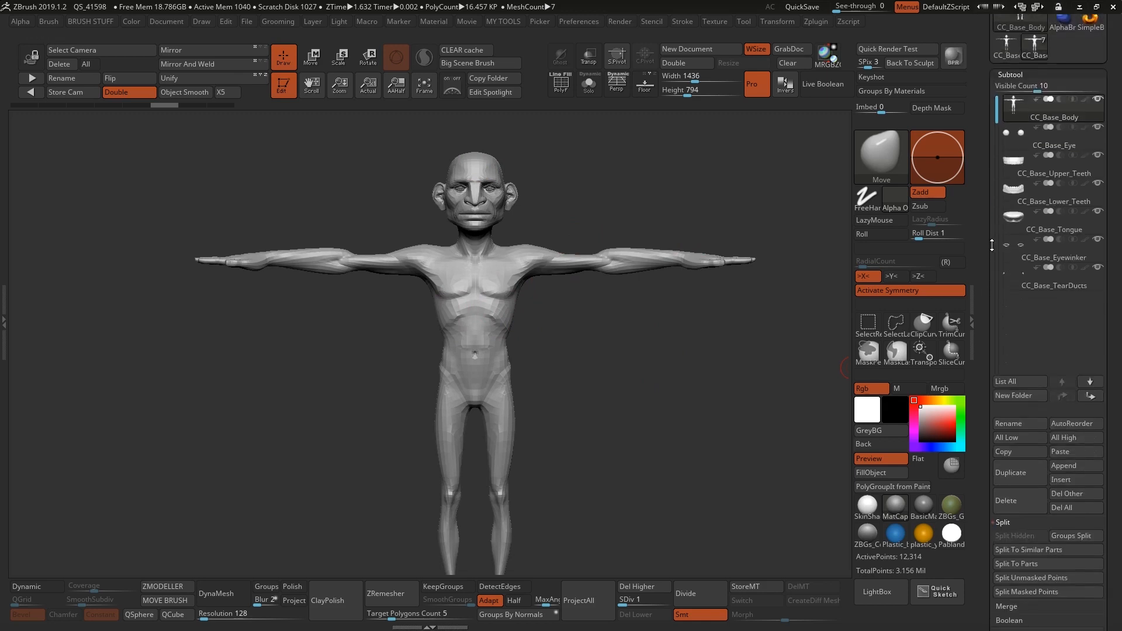
click(1079, 460)
click(672, 409)
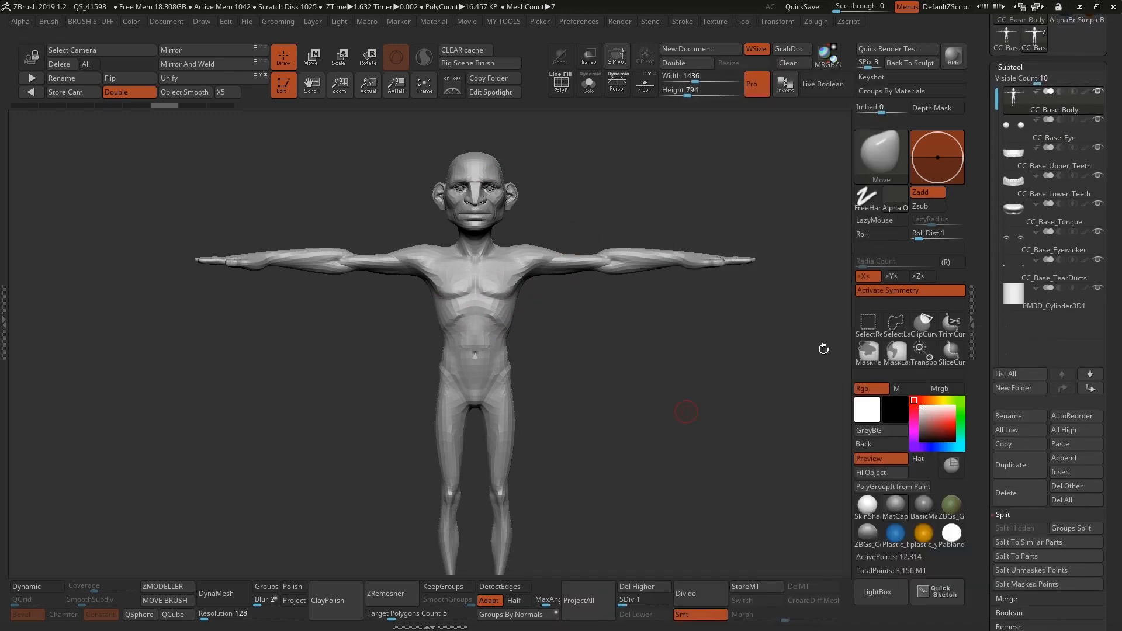
click(1064, 302)
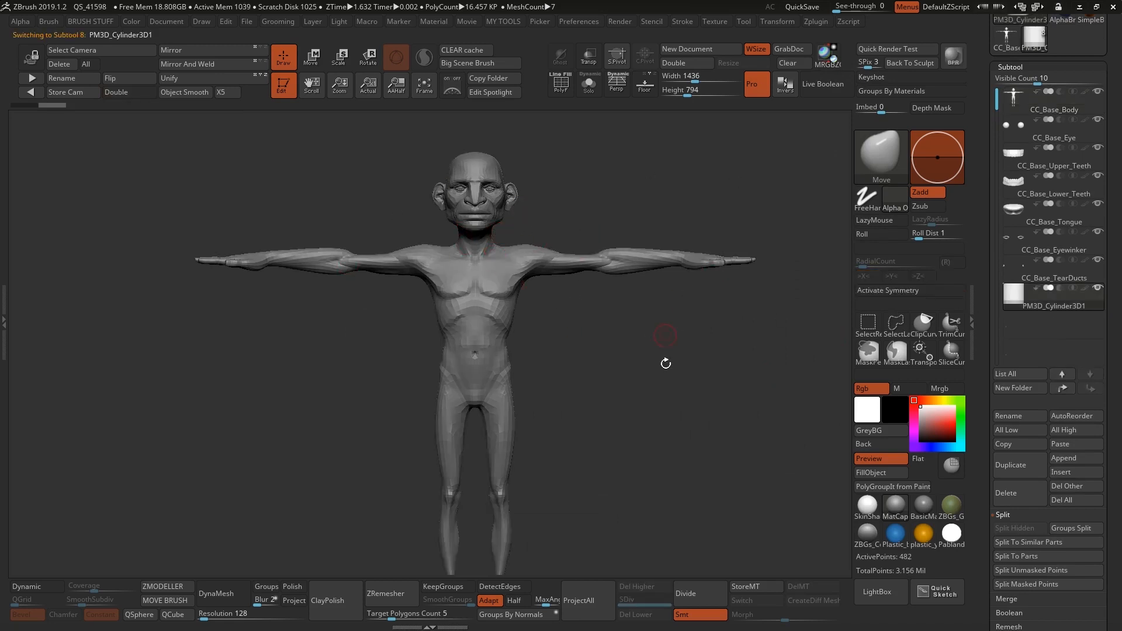
Move the cylinder from below the feet straight up to the character's head.
alt+drag(656, 464, 643, 406)
alt+drag(556, 405, 580, 387)
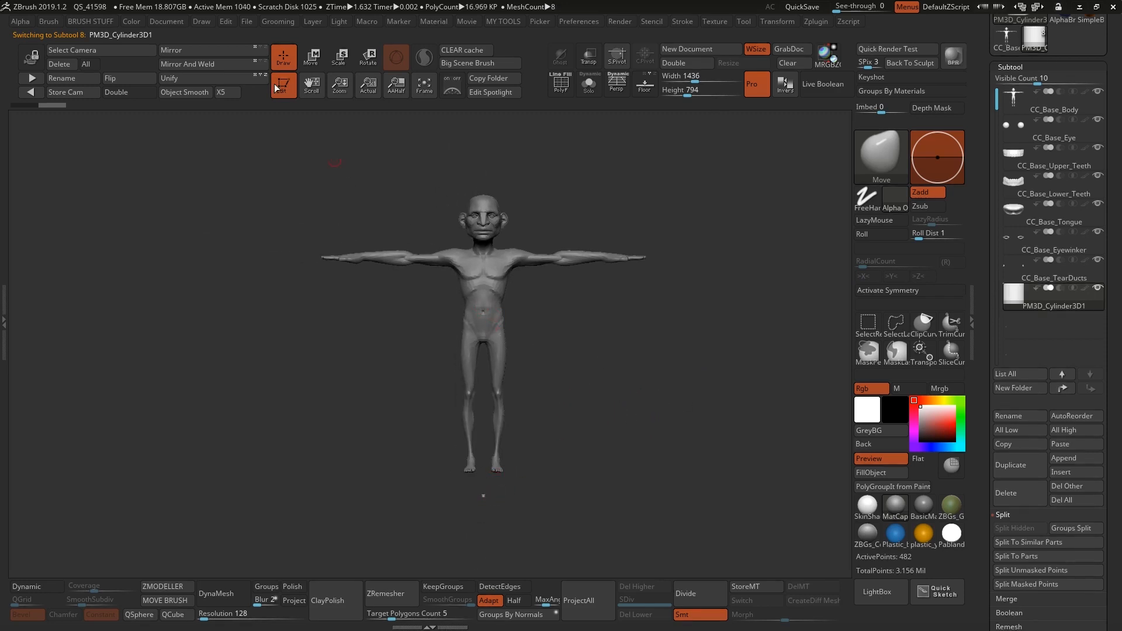
click(310, 56)
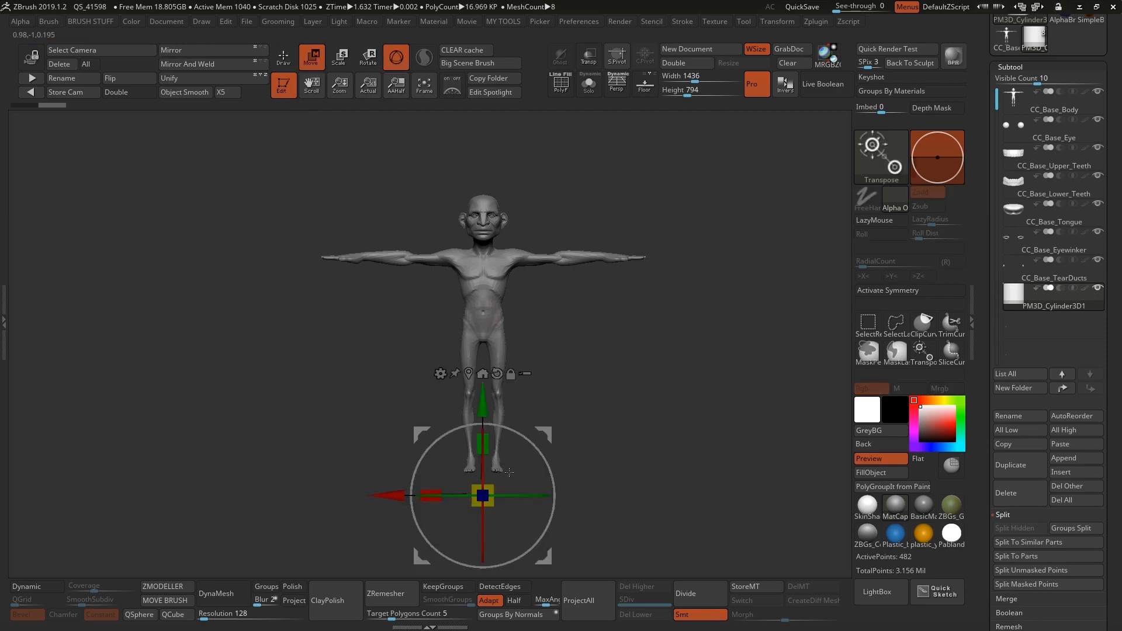
drag(490, 412, 492, 135)
alt+drag(604, 143, 660, 316)
Scale and position the cylinder so it sits around the crown of the head, and narrow it slightly across its width.
drag(511, 330, 537, 315)
drag(573, 283, 544, 239)
drag(461, 234, 470, 259)
drag(482, 277, 491, 260)
drag(451, 202, 454, 214)
shift+drag(664, 275, 597, 286)
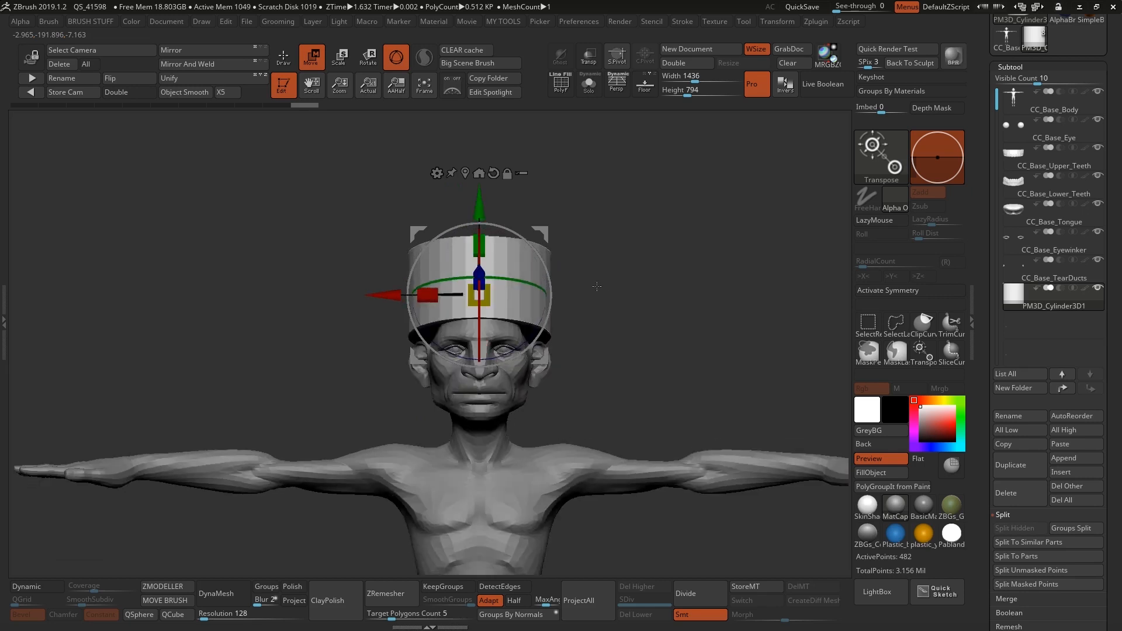
drag(428, 295, 439, 295)
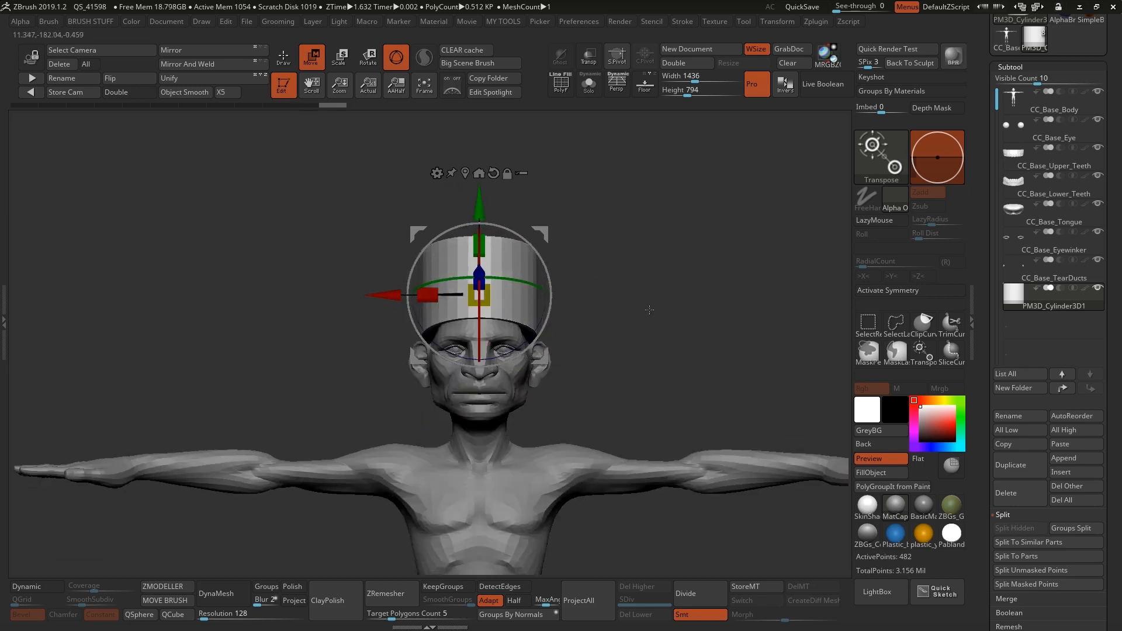
mouse_move(576, 281)
mouse_down()
mouse_move(640, 275)
mouse_move(533, 273)
mouse_move(606, 261)
mouse_move(591, 301)
mouse_move(628, 301)
mouse_move(526, 328)
mouse_up()
Extrude a flat brim around the cylinder's lower edge with ZModeler's QMesh polygon action targeting Polygroup All.
key(q)
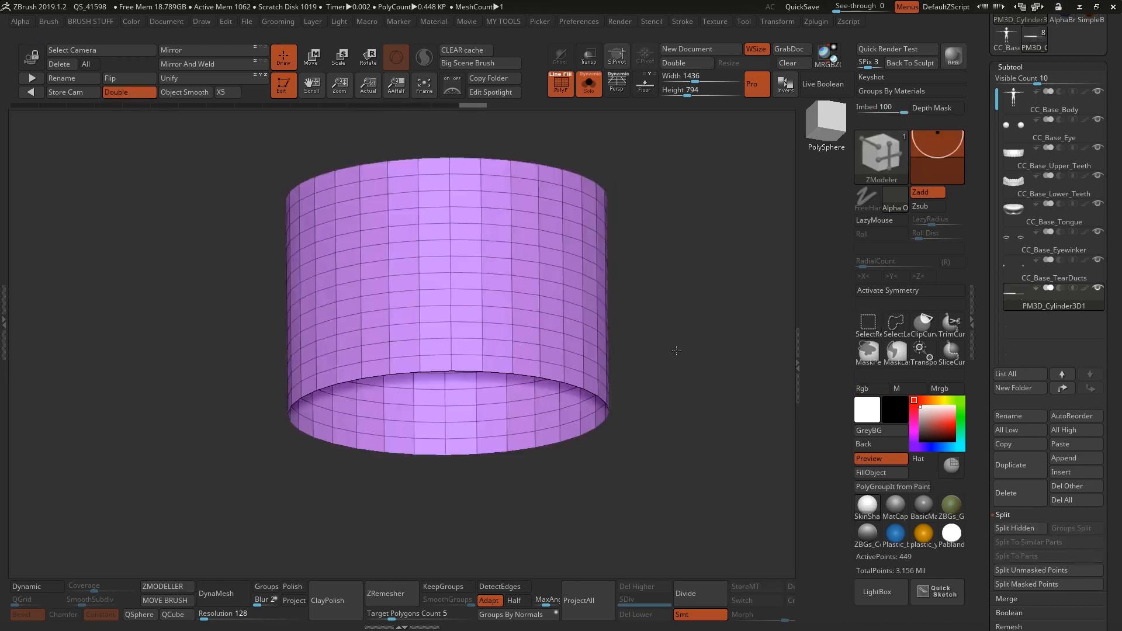
mouse_move(681, 374)
mouse_down()
mouse_move(687, 333)
mouse_move(688, 370)
mouse_up()
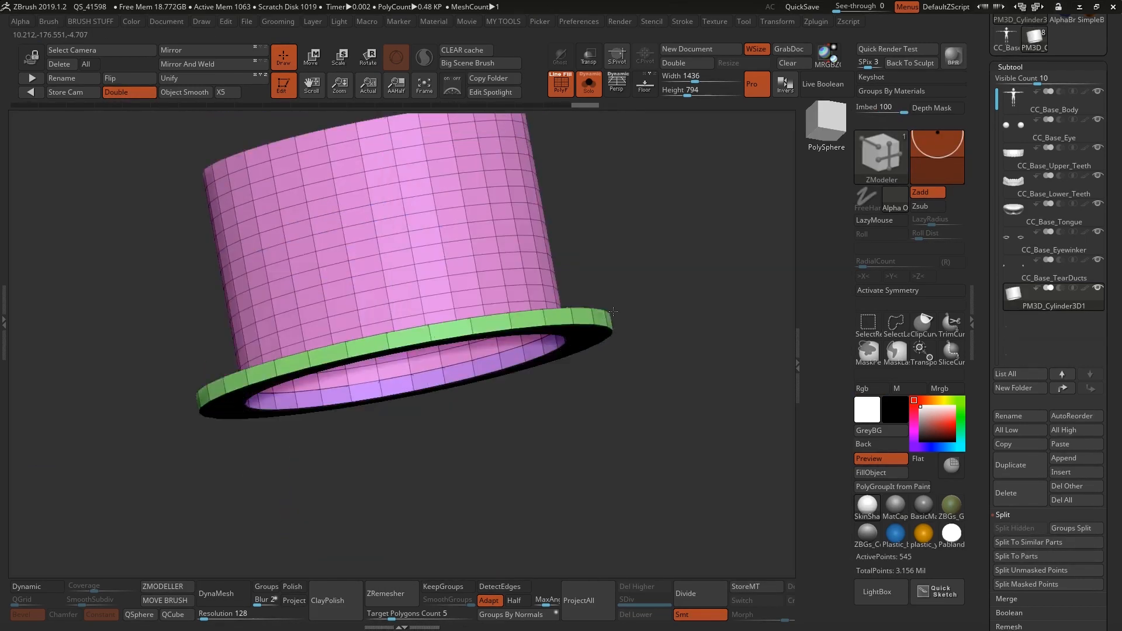
key(space)
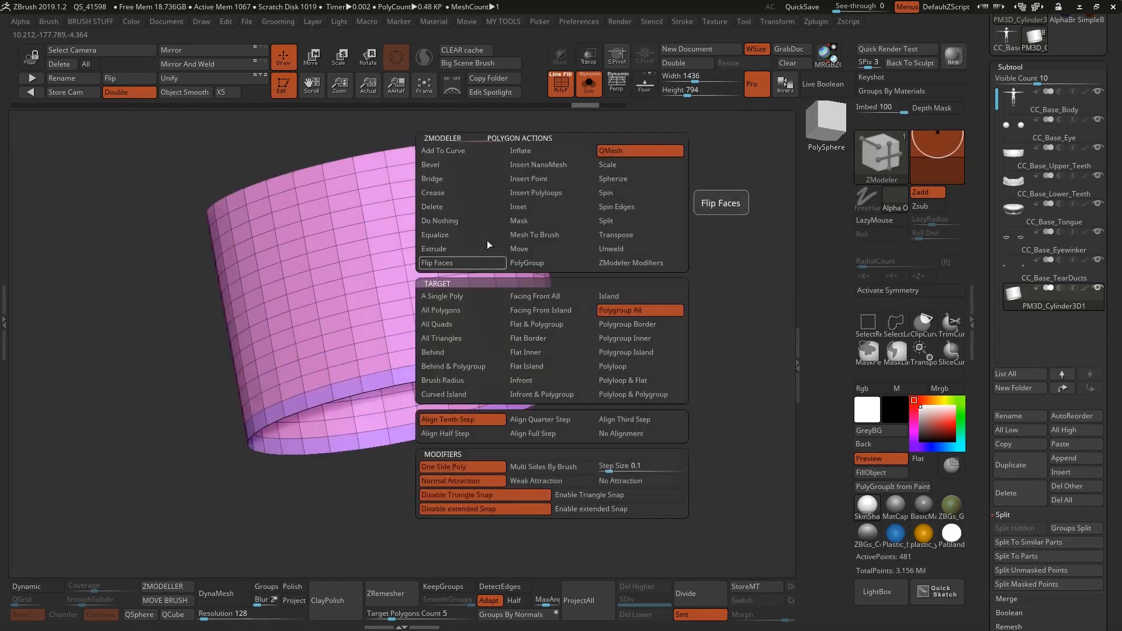
ctrl+shift+drag(304, 379, 583, 395)
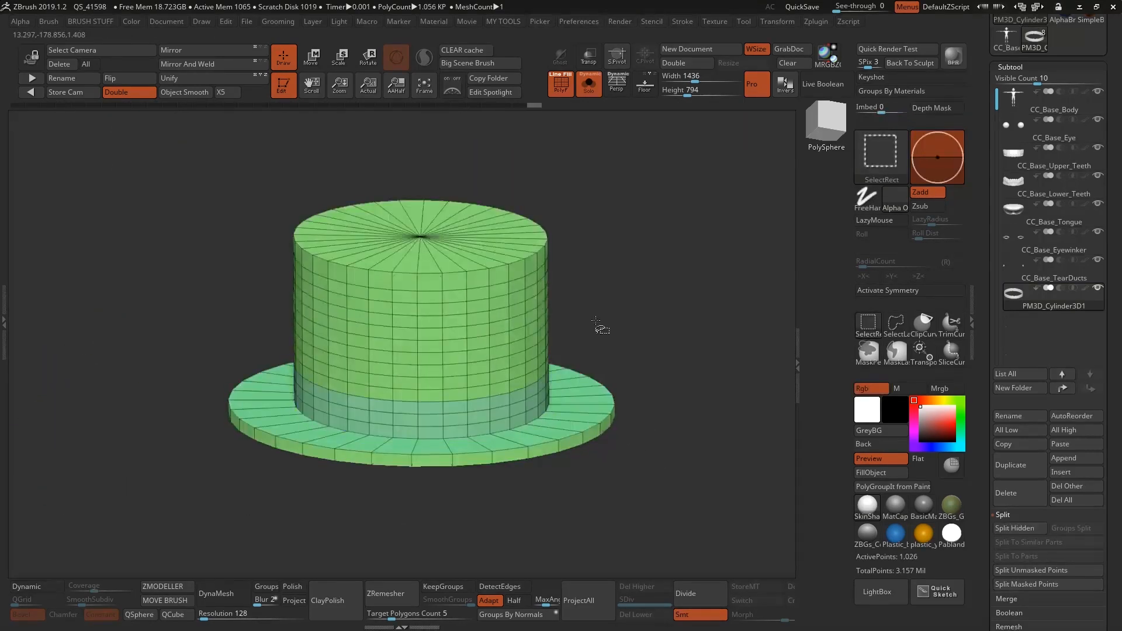
Shape the hat into a top hat with a flared crown and curved brim, using the Move brush with X symmetry.
key(space)
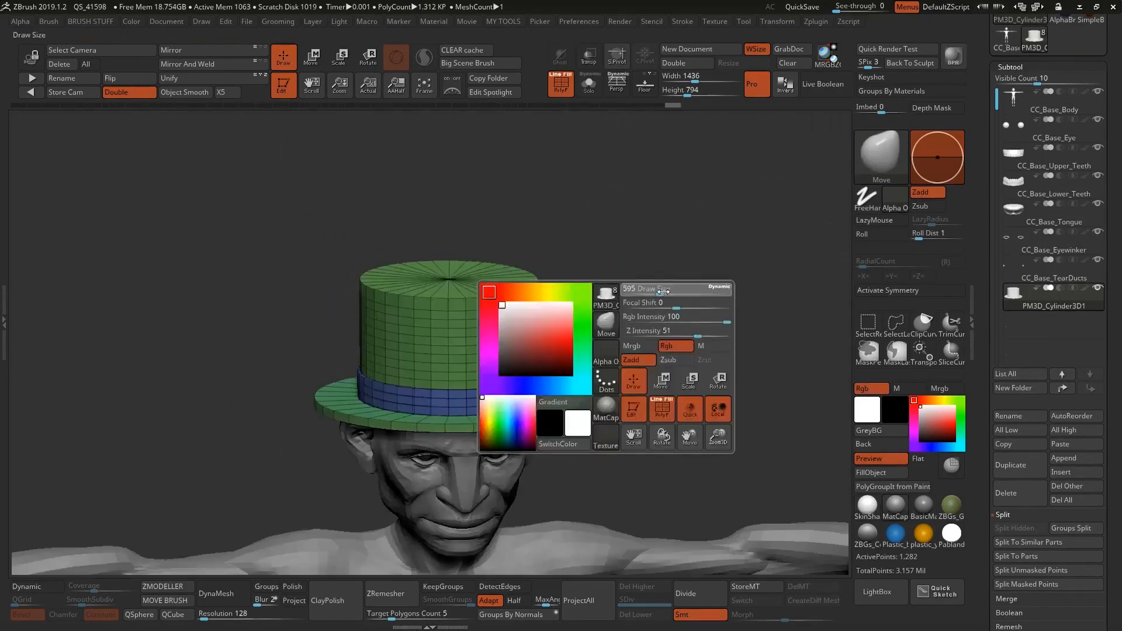
key(x)
mouse_move(826, 295)
mouse_down()
mouse_move(529, 329)
mouse_move(584, 329)
mouse_up()
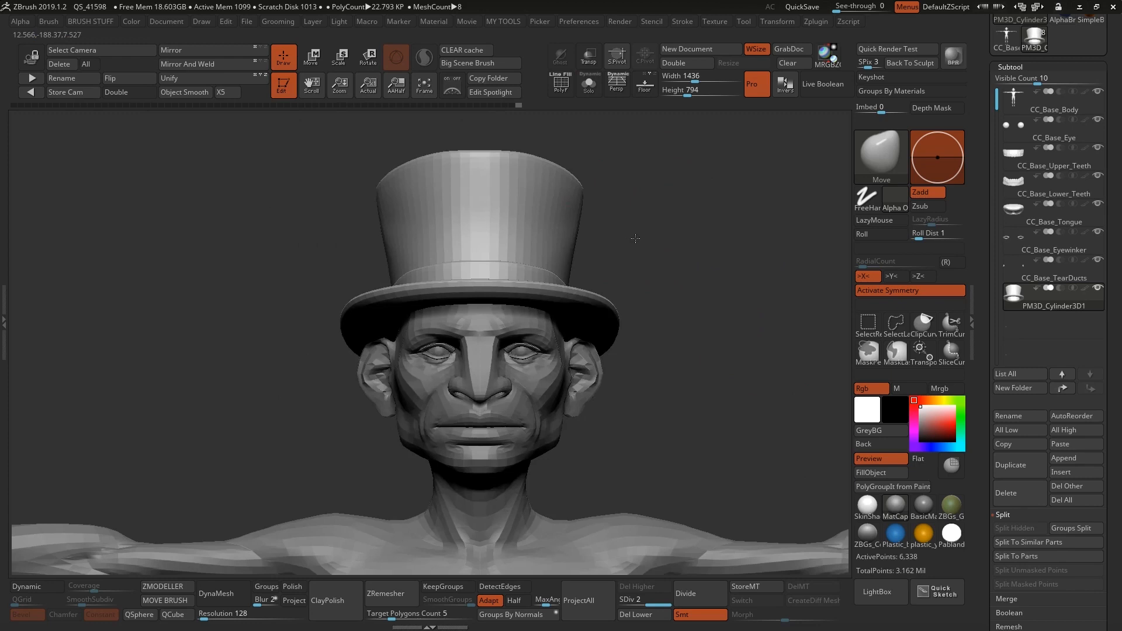
mouse_move(635, 238)
mouse_down()
mouse_move(671, 233)
mouse_move(676, 221)
mouse_move(614, 231)
mouse_move(671, 280)
mouse_move(646, 237)
mouse_up()
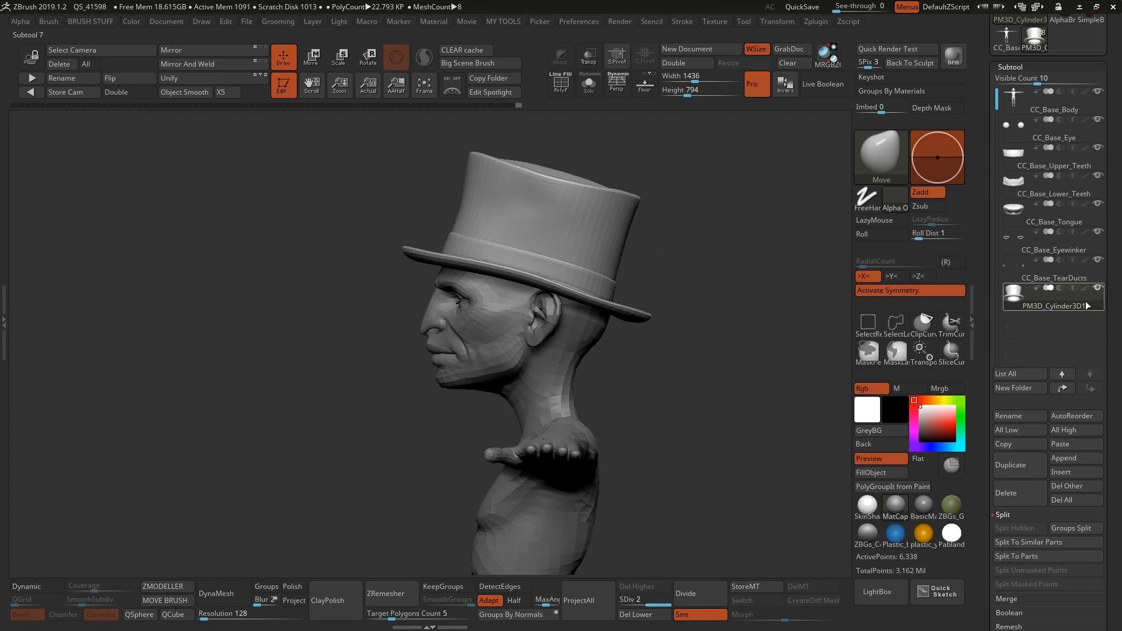
Rename the cylinder subtool as Hat.
drag(812, 227, 763, 212)
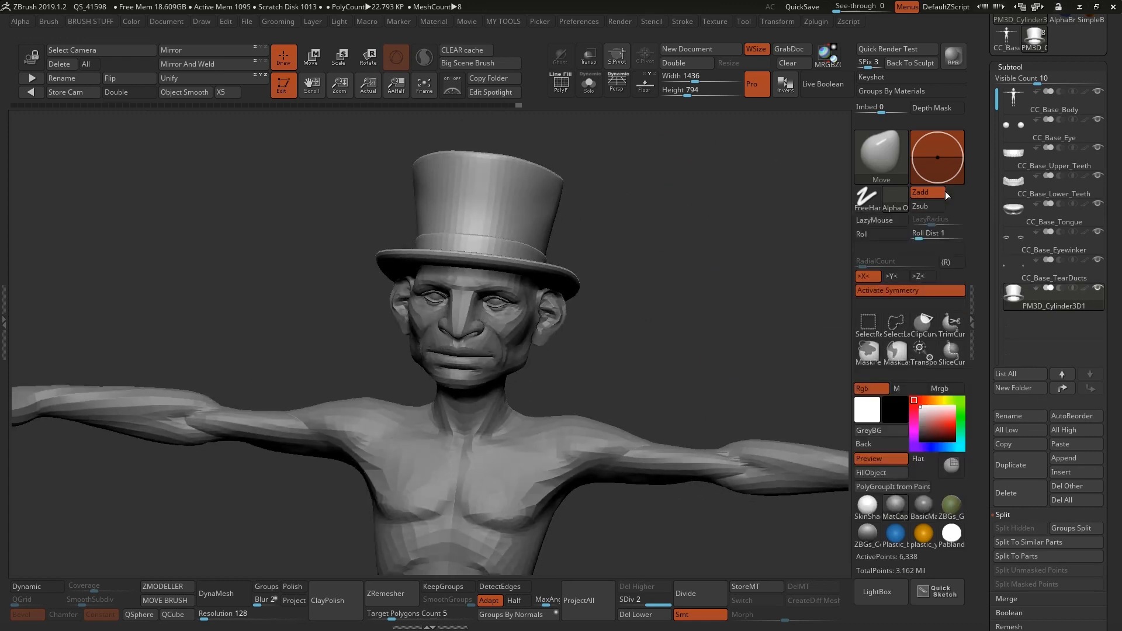
click(1016, 419)
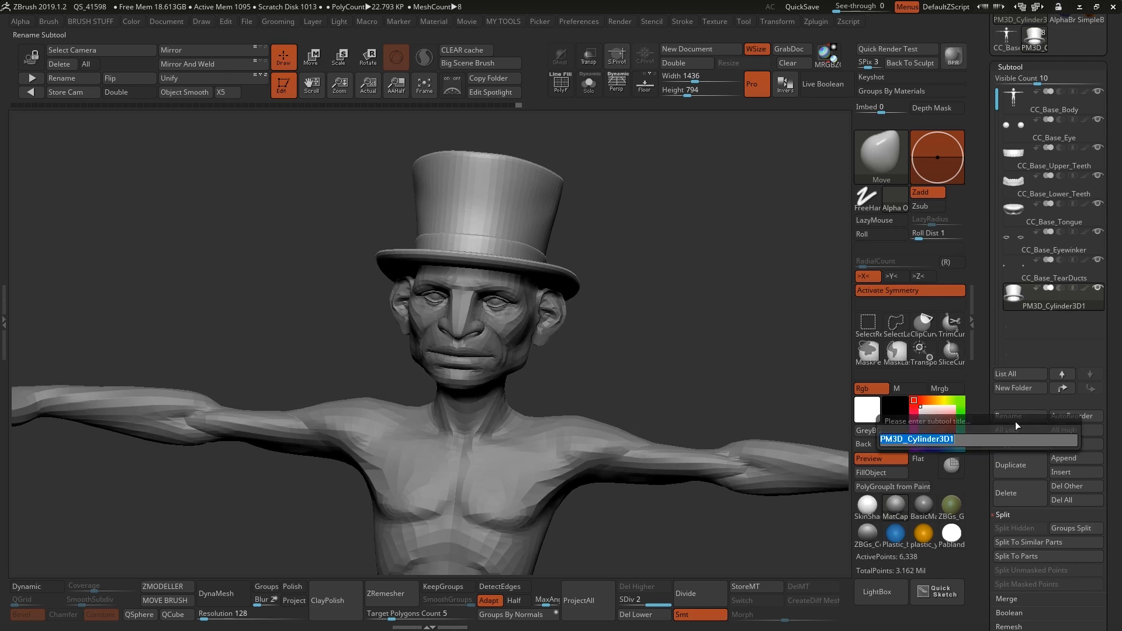
text(Hat)
key(Return)
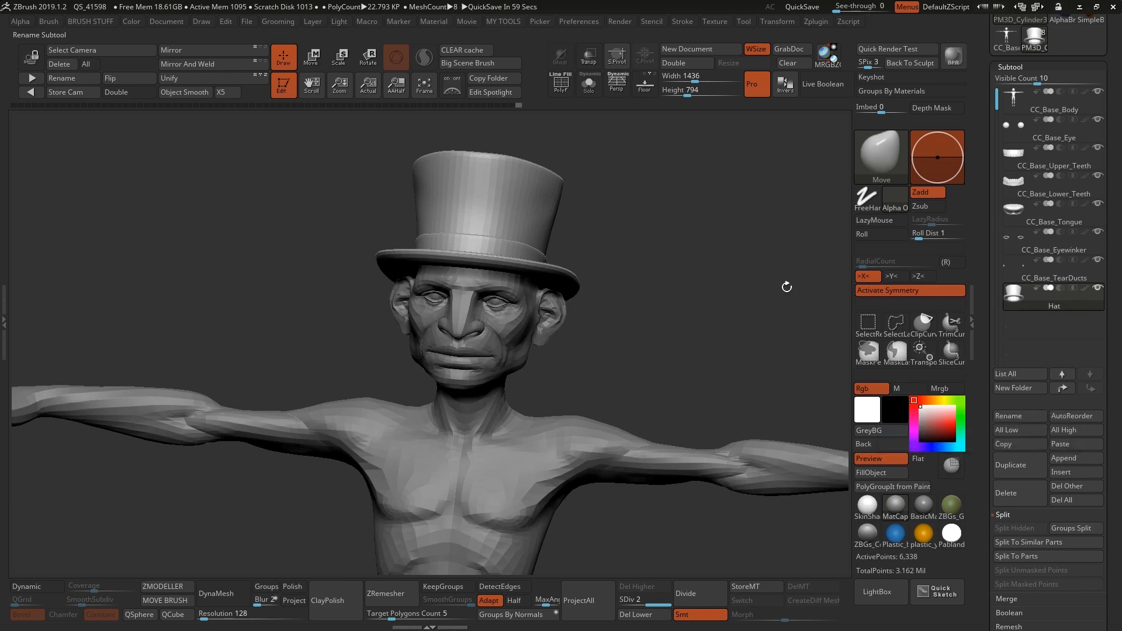
Make CC_Base_Body the active subtool and raise it to subdivision level 5.
drag(651, 316, 655, 319)
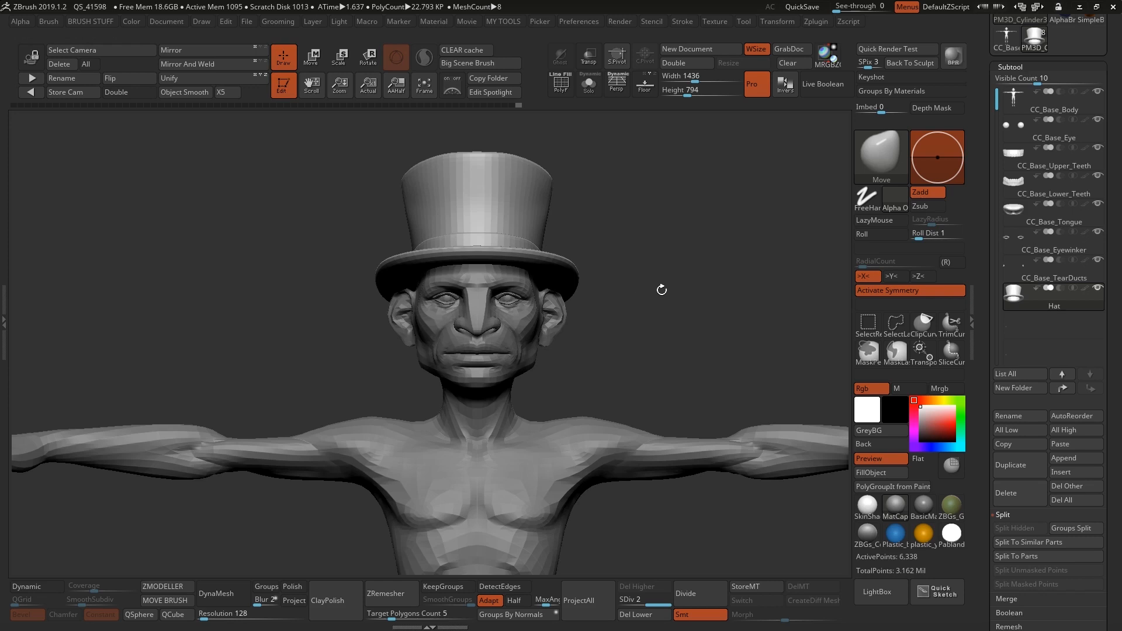
drag(674, 314, 565, 274)
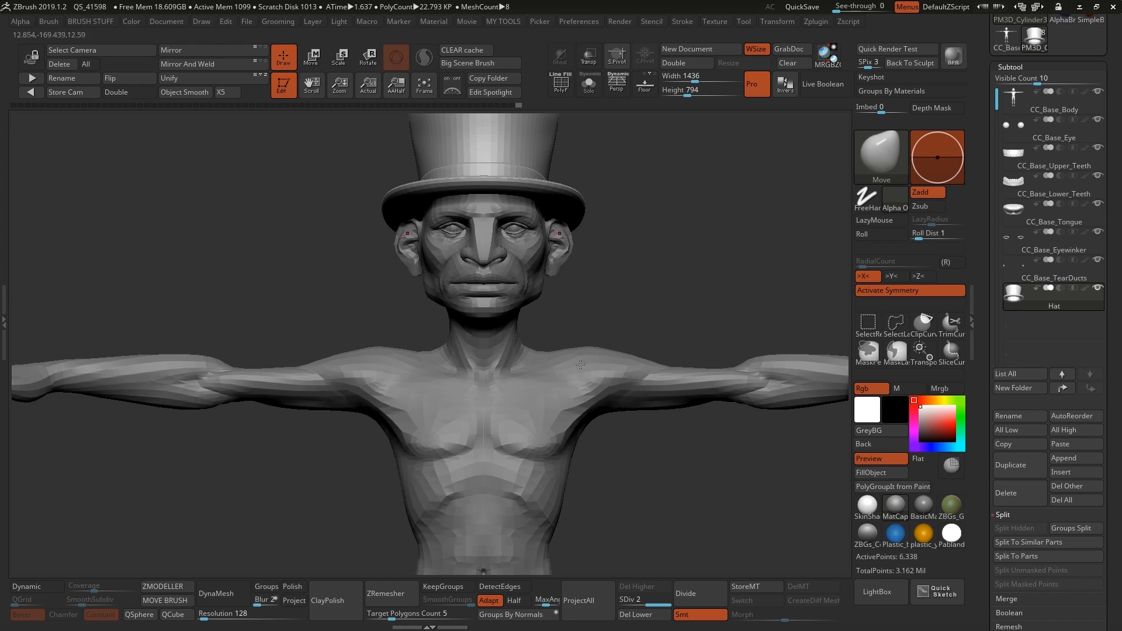
drag(644, 323, 655, 215)
click(1044, 107)
drag(624, 600, 672, 600)
drag(644, 374, 574, 290)
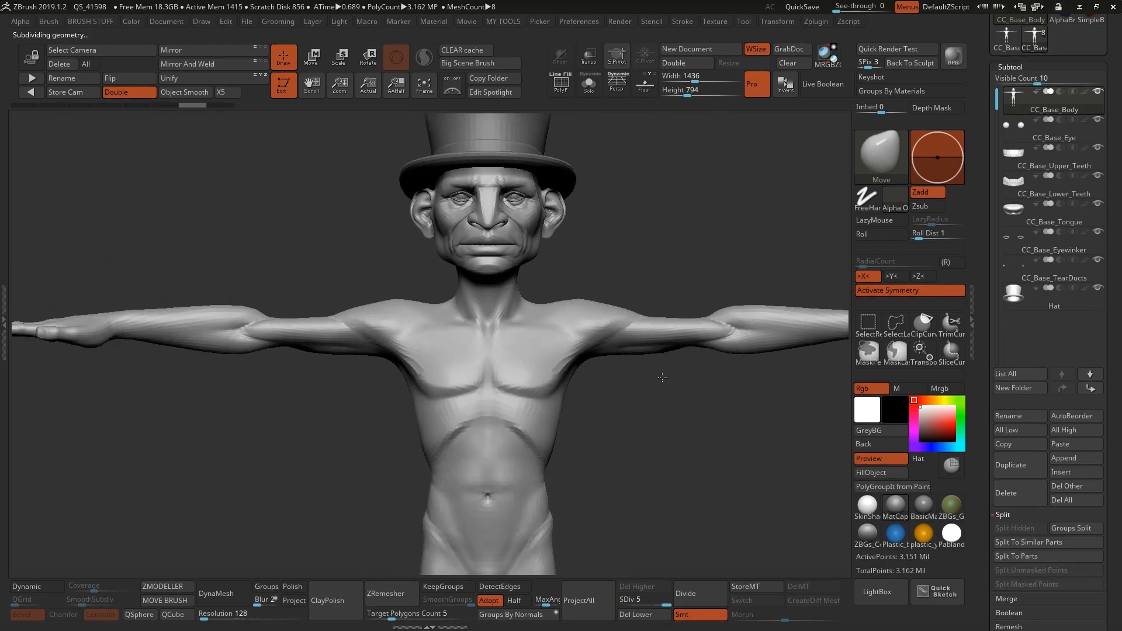
Mask the body from the waist to just above the knees with the MaskLasso brush.
mouse_move(633, 407)
alt+mouse_down()
mouse_move(646, 391)
mouse_move(621, 361)
mouse_move(673, 314)
mouse_move(651, 227)
alt+mouse_up()
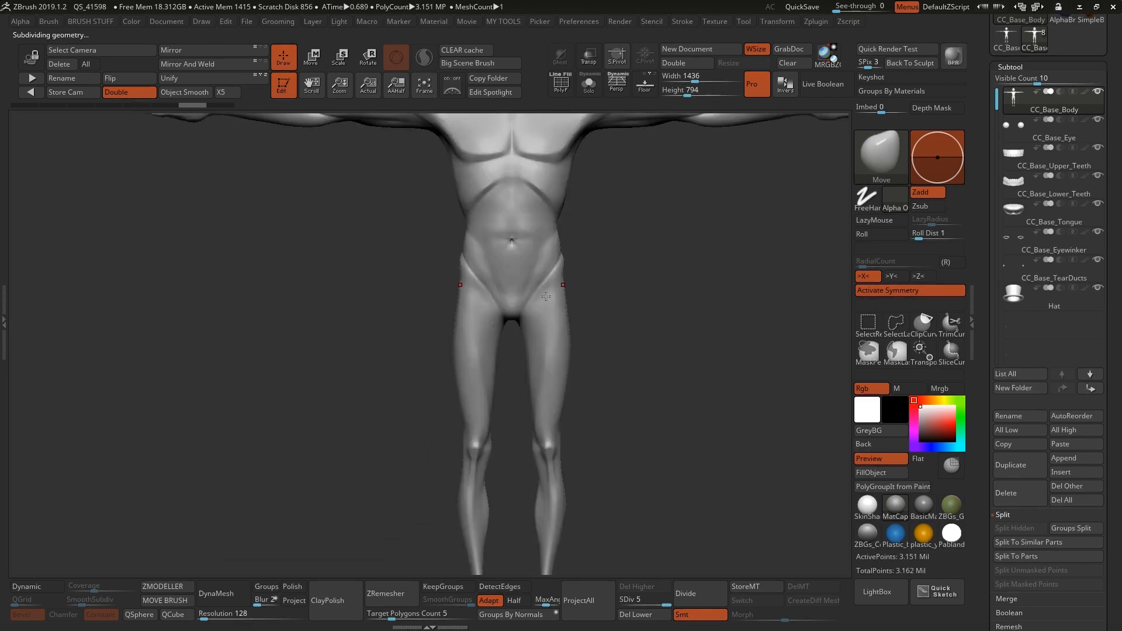
alt+drag(612, 278, 668, 199)
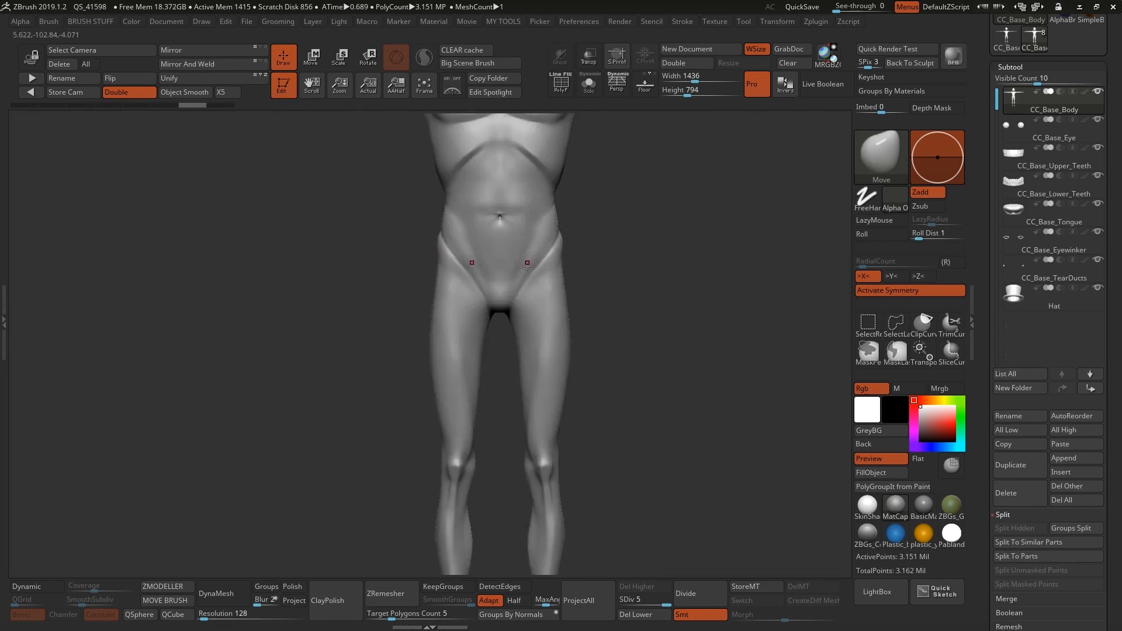
shift+drag(358, 245, 526, 252)
click(900, 351)
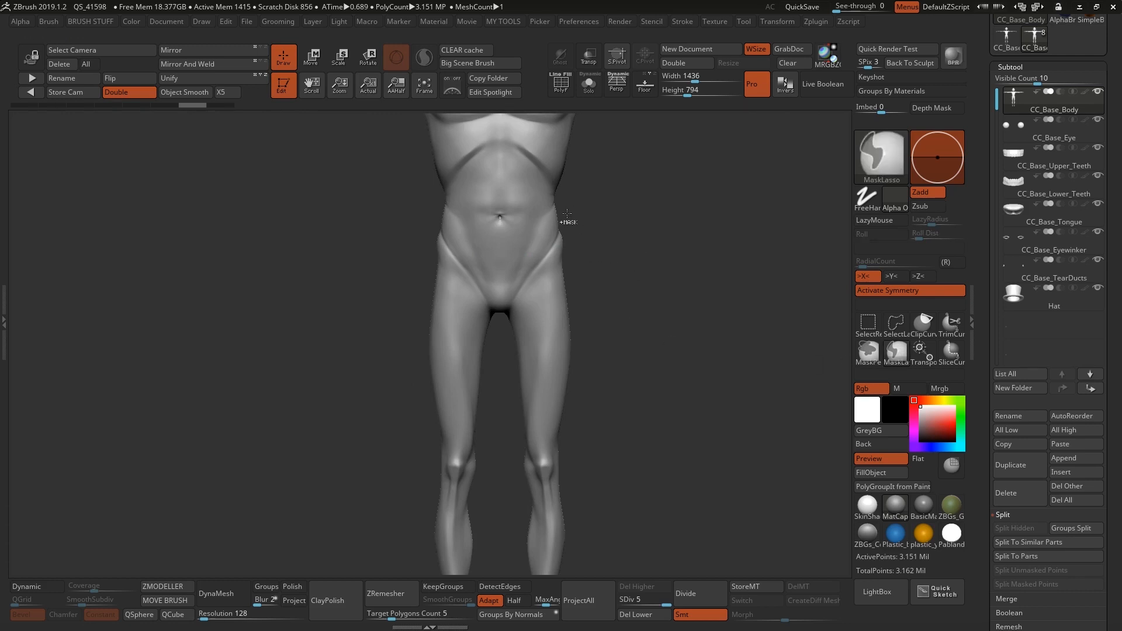
mouse_move(520, 218)
mouse_down()
mouse_move(561, 224)
mouse_move(498, 351)
mouse_move(507, 432)
mouse_move(622, 435)
mouse_up()
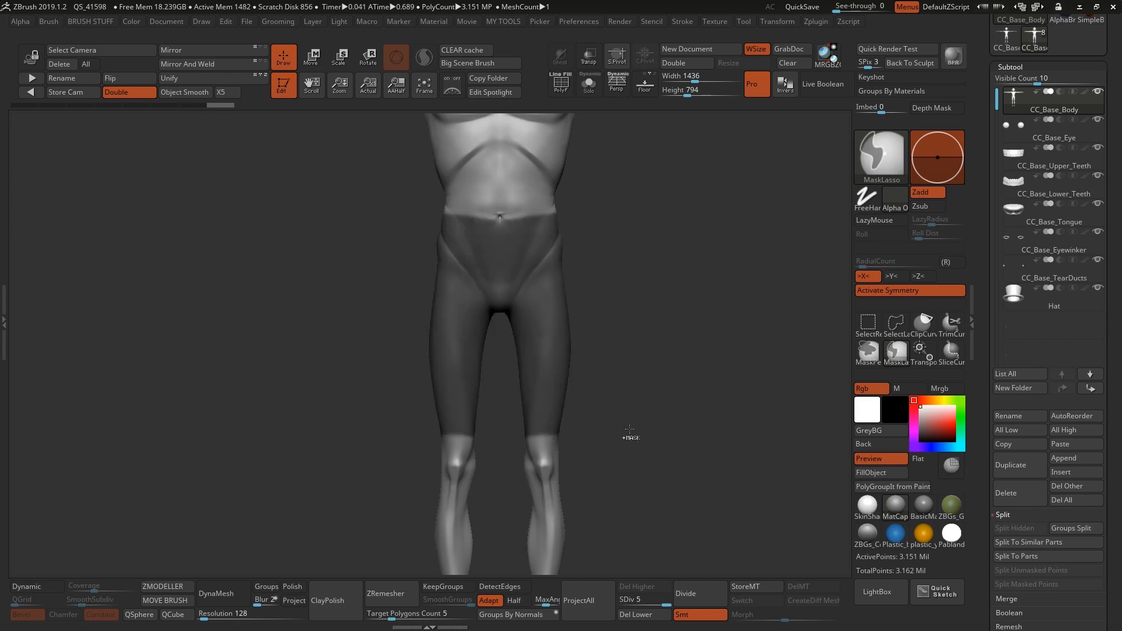
Refine the waist edge of the leg mask from the side so it runs evenly around the hips below the navel.
mouse_move(658, 258)
mouse_down()
mouse_move(625, 253)
mouse_move(646, 220)
mouse_move(573, 211)
mouse_move(455, 248)
mouse_move(663, 166)
mouse_move(640, 244)
mouse_up()
ctrl+click(627, 192)
ctrl+click(588, 233)
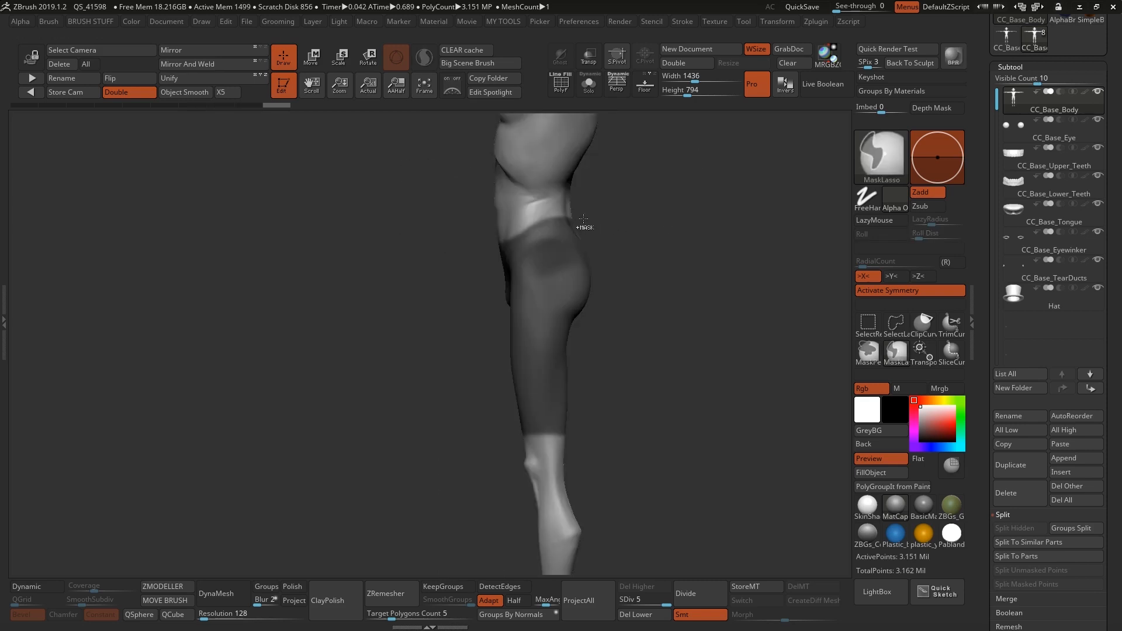
mouse_move(552, 217)
ctrl+mouse_down()
mouse_move(471, 250)
mouse_move(648, 328)
mouse_move(637, 219)
ctrl+mouse_up()
mouse_move(608, 280)
mouse_down()
mouse_move(684, 276)
mouse_move(647, 282)
mouse_move(613, 310)
mouse_up()
ctrl+right_drag(547, 283, 534, 274)
drag(411, 306, 582, 317)
ctrl+right_drag(582, 317, 608, 356)
drag(608, 356, 608, 301)
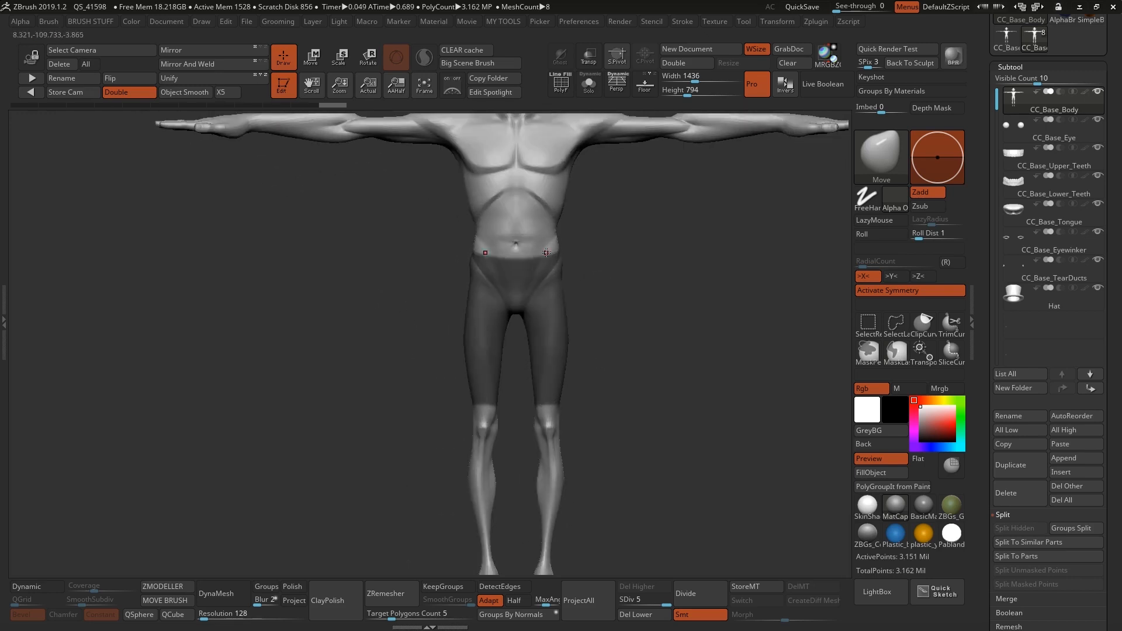
Extract the masked waist-to-knee area as a new subtool with a thickness of 0 and accept the extraction.
ctrl+right_drag(634, 253, 681, 264)
ctrl+right_drag(681, 264, 681, 275)
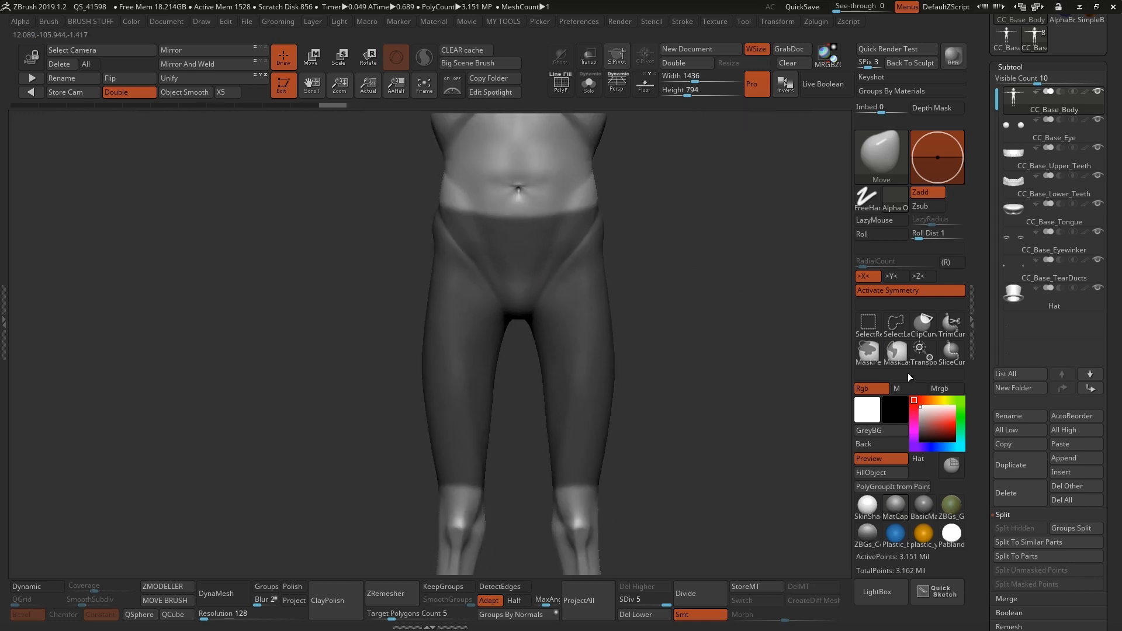
mouse_move(984, 404)
mouse_down()
mouse_move(987, 217)
mouse_move(989, 415)
mouse_up()
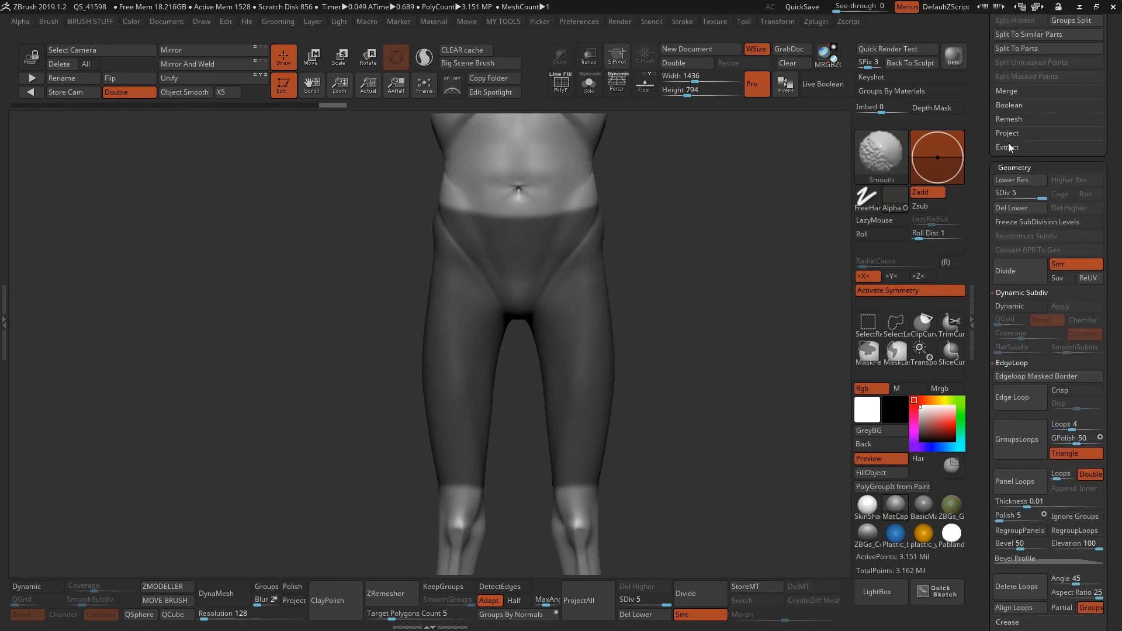
shift+click(1006, 146)
drag(986, 208, 988, 612)
drag(987, 313, 1016, 153)
drag(987, 389, 677, 419)
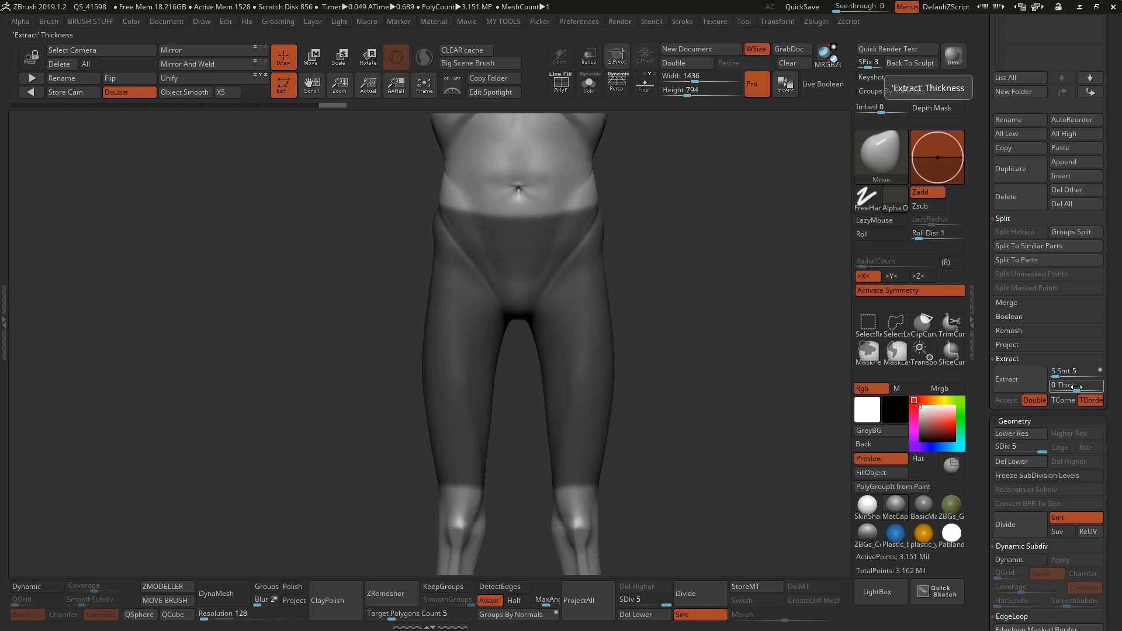
click(1013, 381)
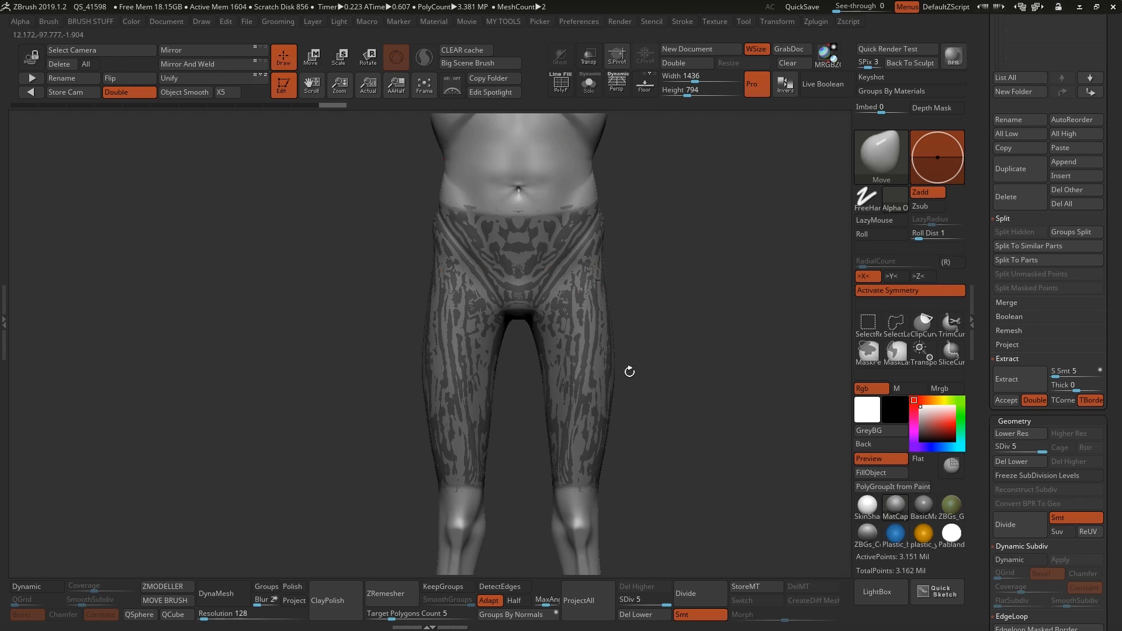
click(1007, 401)
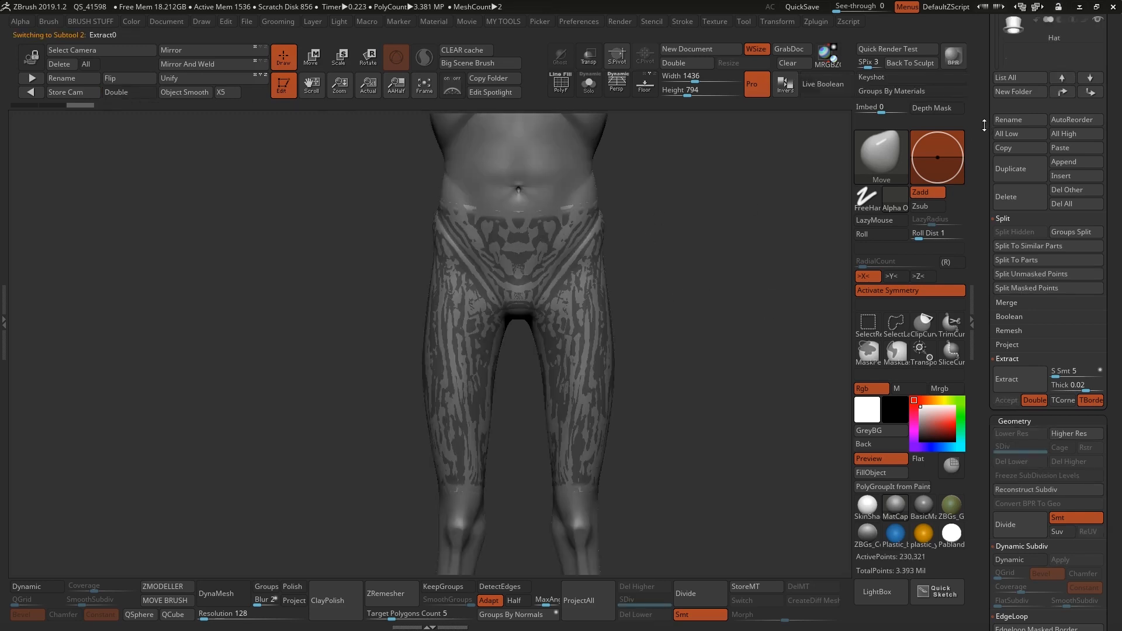
Move the Extract0 subtool below Hat at the end of the subtool list.
scroll(984, 125, up, 5)
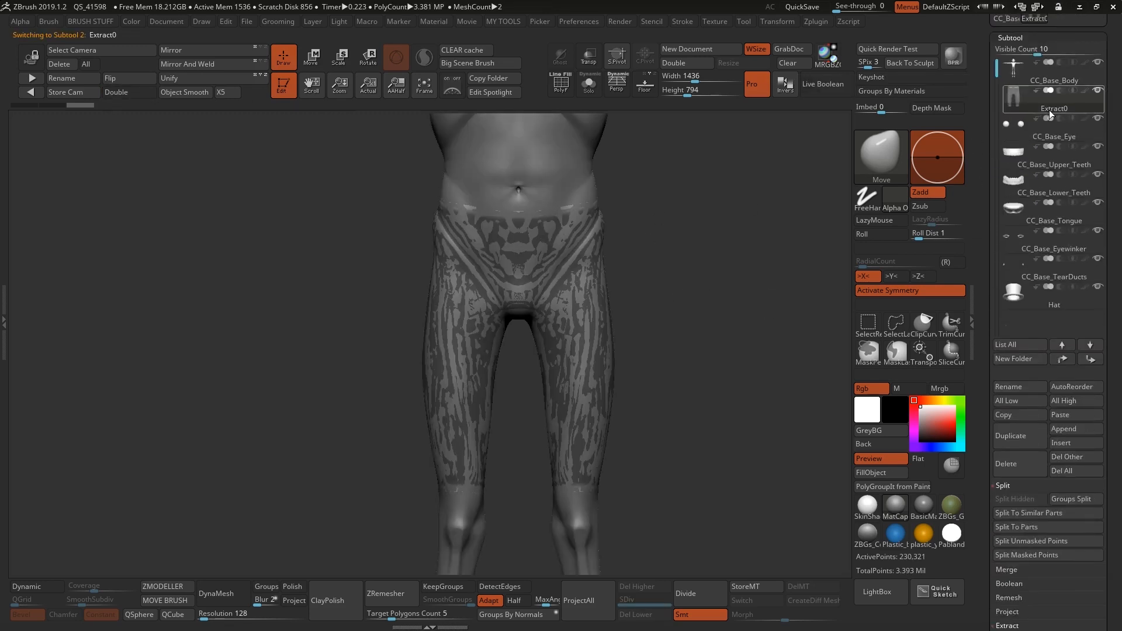
mouse_move(1035, 100)
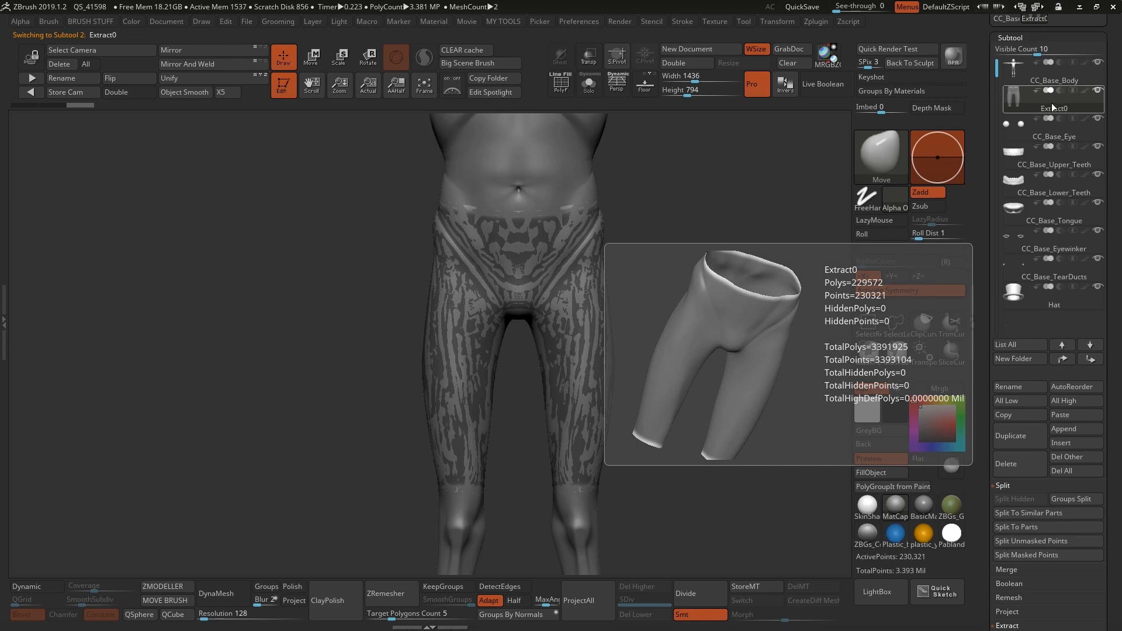
drag(1054, 107, 1044, 316)
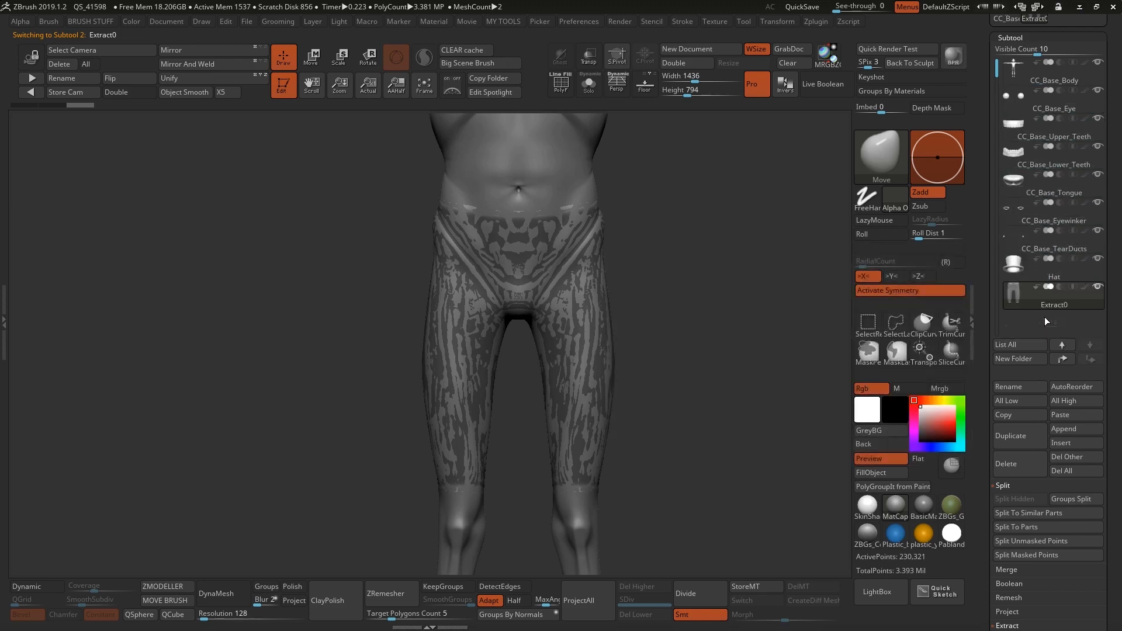
Make CC_Base_Body the active subtool and clear its remaining leg mask.
click(1039, 80)
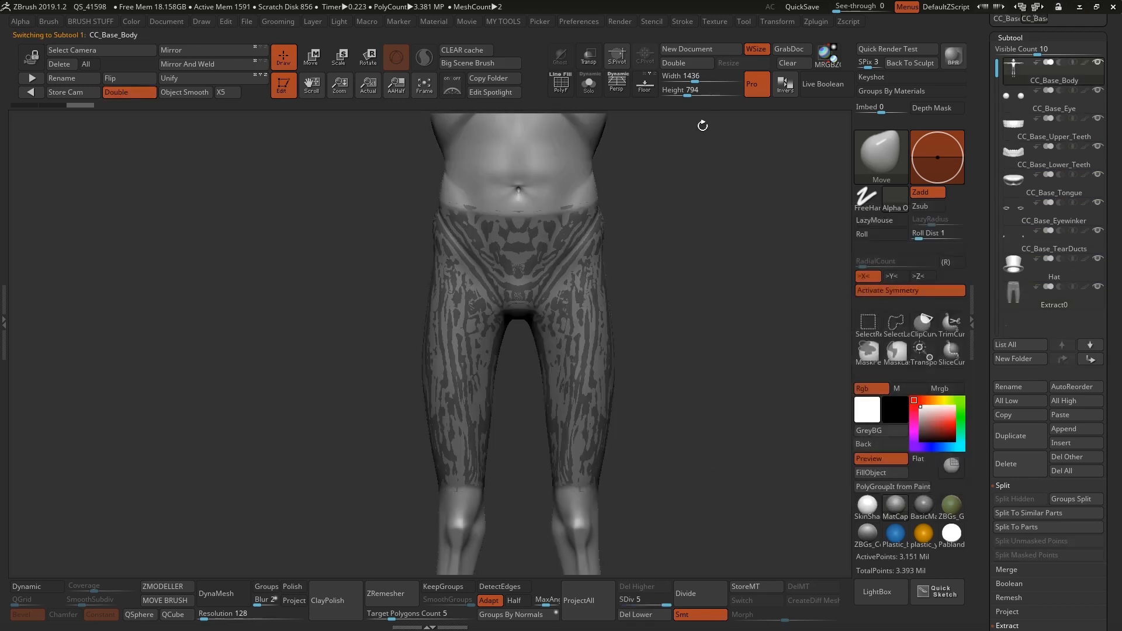
key(alt+s)
ctrl+drag(643, 182, 660, 374)
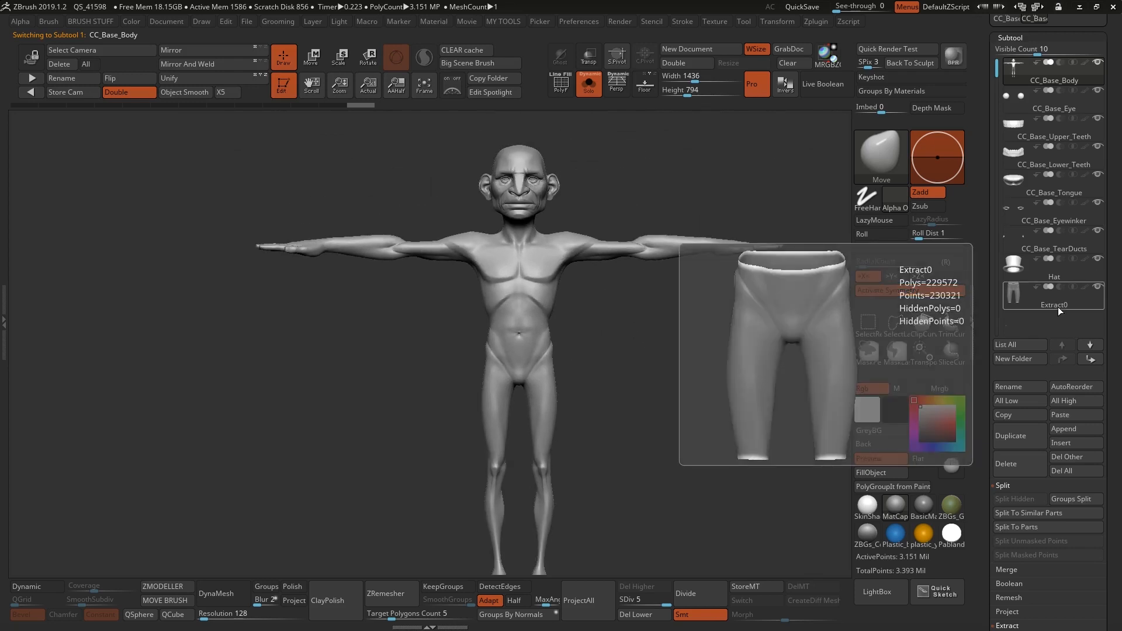
Make Extract0 the active subtool and inflate it slightly so the trousers sit just outside the body surface.
click(1057, 307)
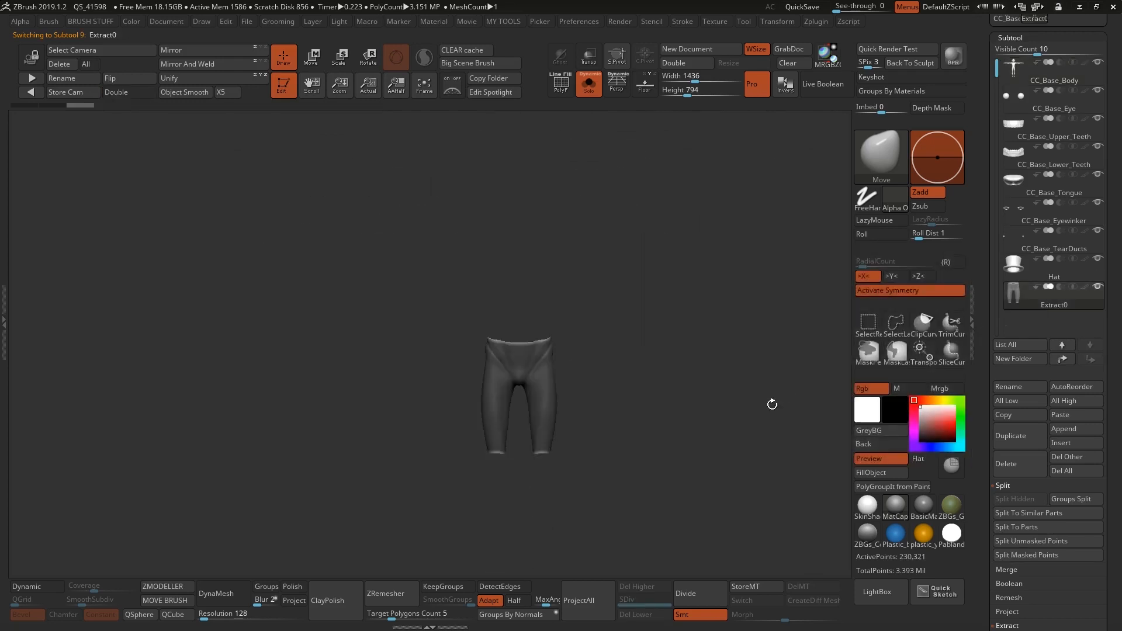
click(589, 95)
mouse_move(617, 334)
alt+mouse_down()
mouse_move(608, 238)
mouse_move(699, 296)
mouse_move(643, 289)
mouse_move(651, 310)
alt+mouse_up()
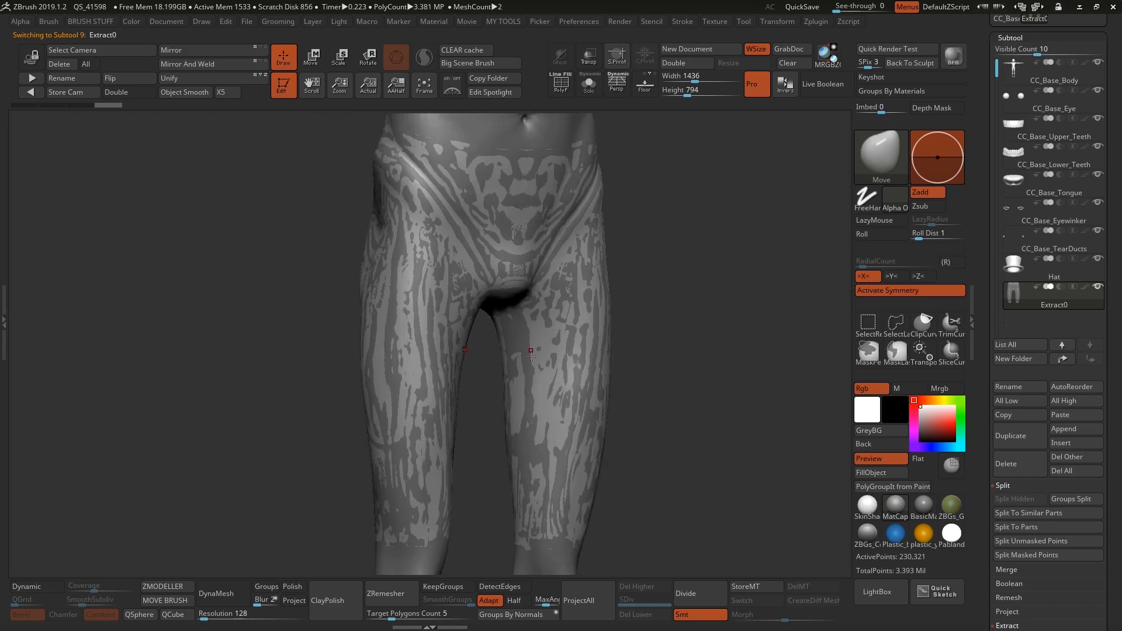
shift+drag(727, 226, 703, 228)
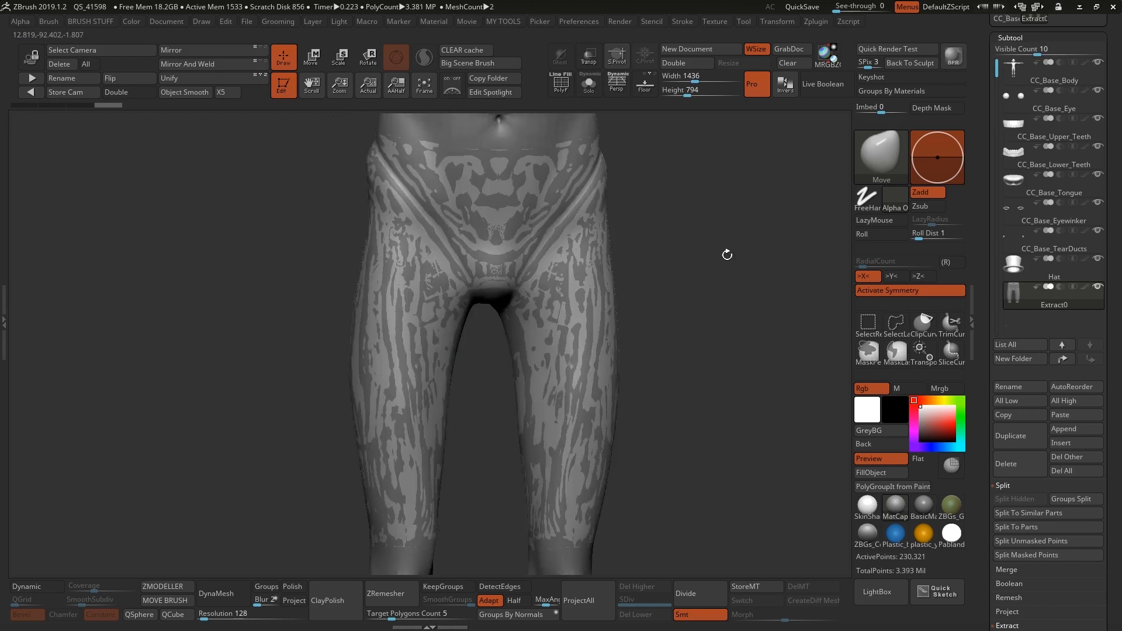
key(2)
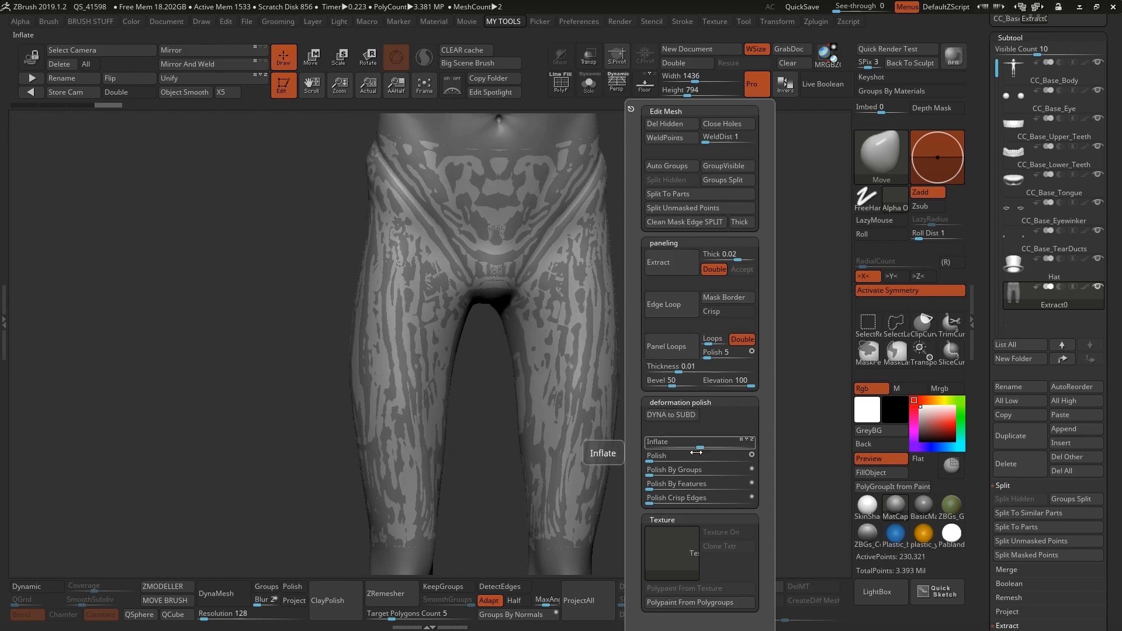
drag(702, 441, 729, 443)
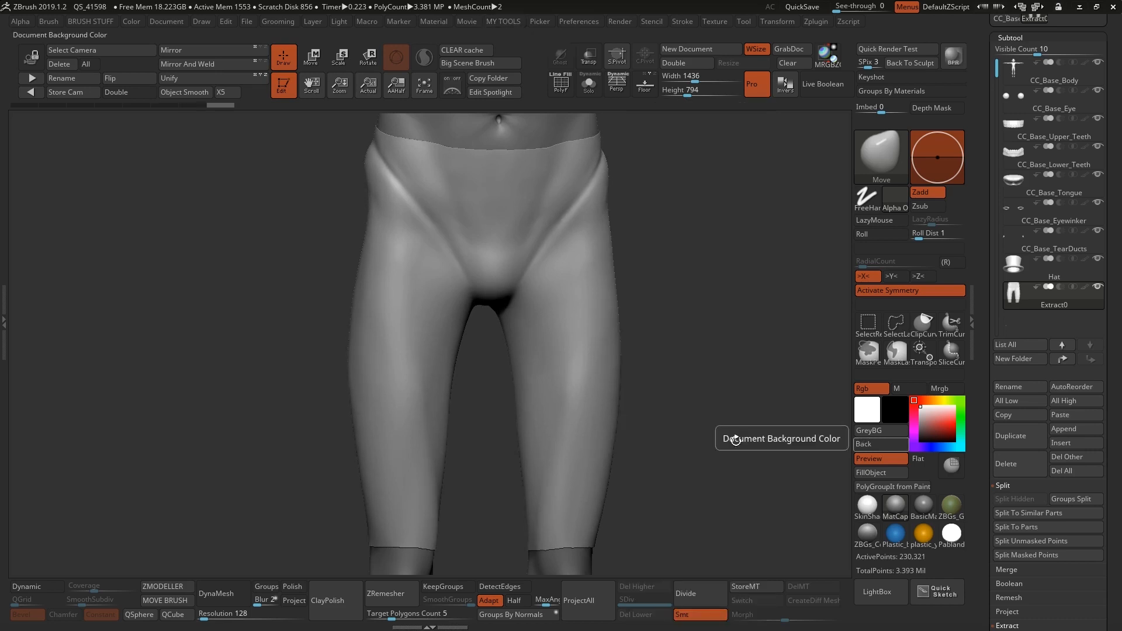
click(706, 444)
key(Return)
alt+drag(648, 387, 665, 286)
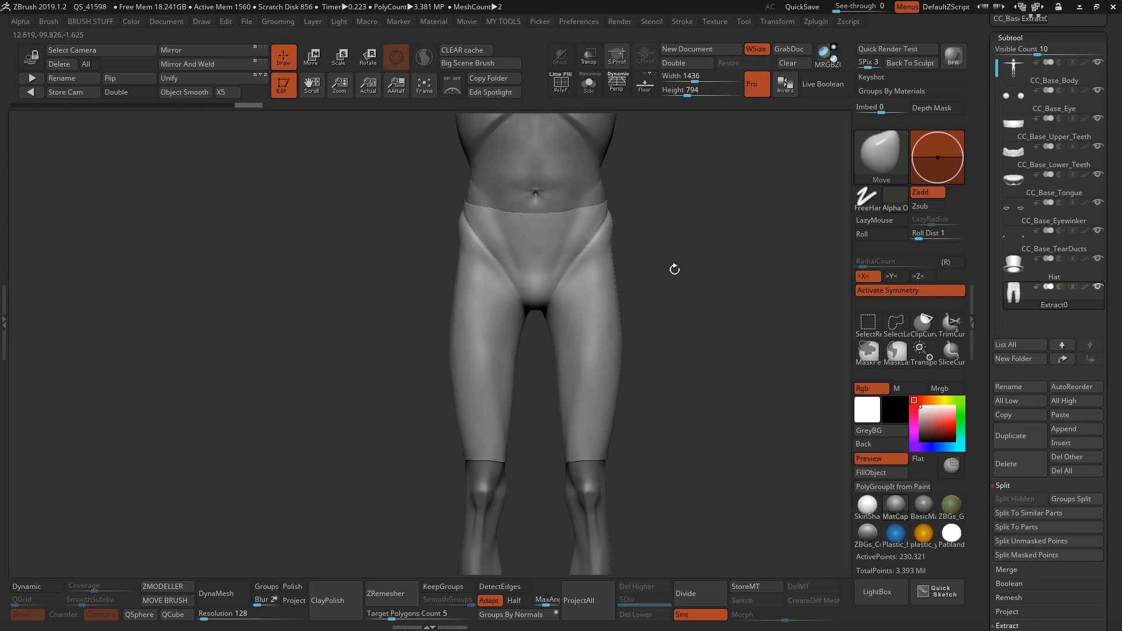
Examine the mesh density and edge of the extracted trousers at the waist, and their fit around the hips and legs.
key(shift)
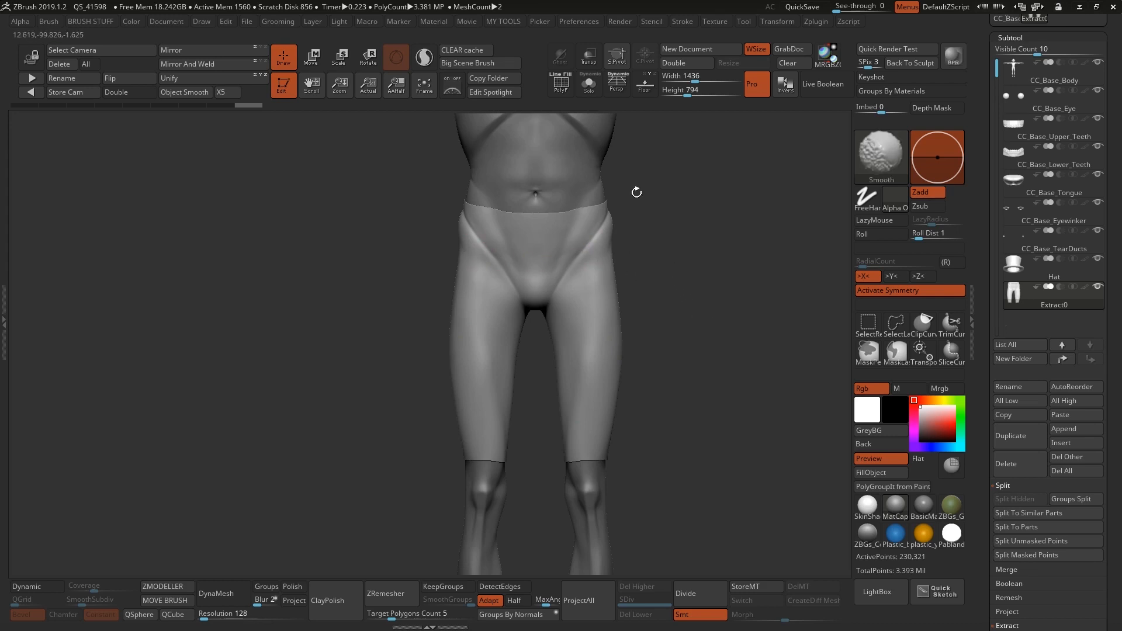
key(shift+f)
alt+drag(672, 232, 596, 400)
ctrl+right_drag(622, 264, 623, 374)
alt+right_drag(649, 117, 634, 368)
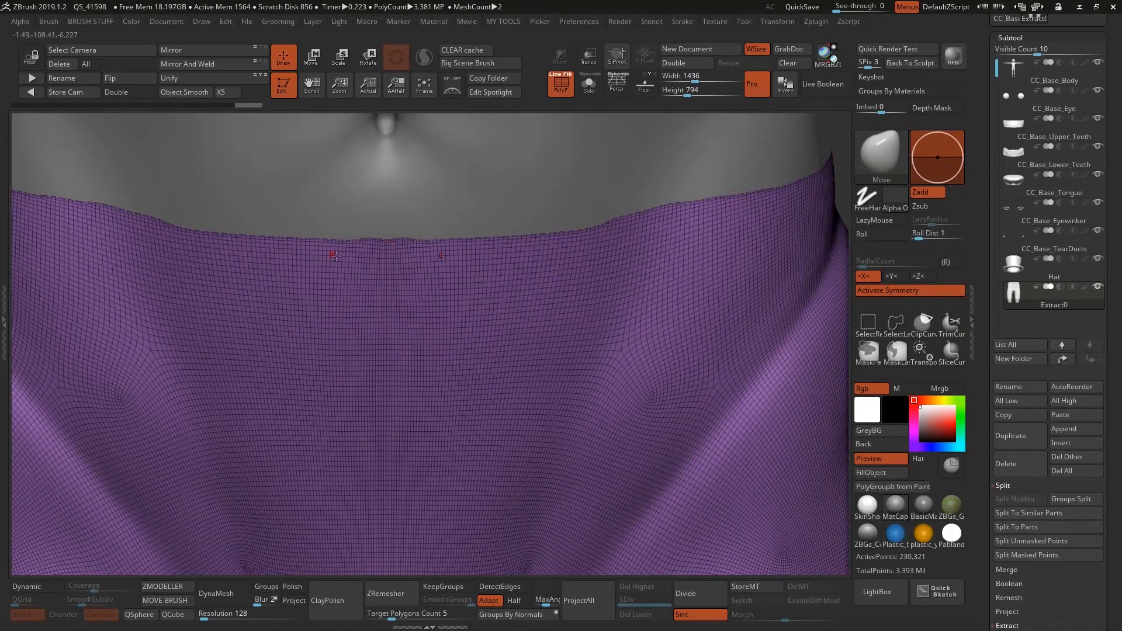
ctrl+right_drag(661, 351, 622, 285)
alt+right_drag(690, 512, 626, 295)
key(shift+f)
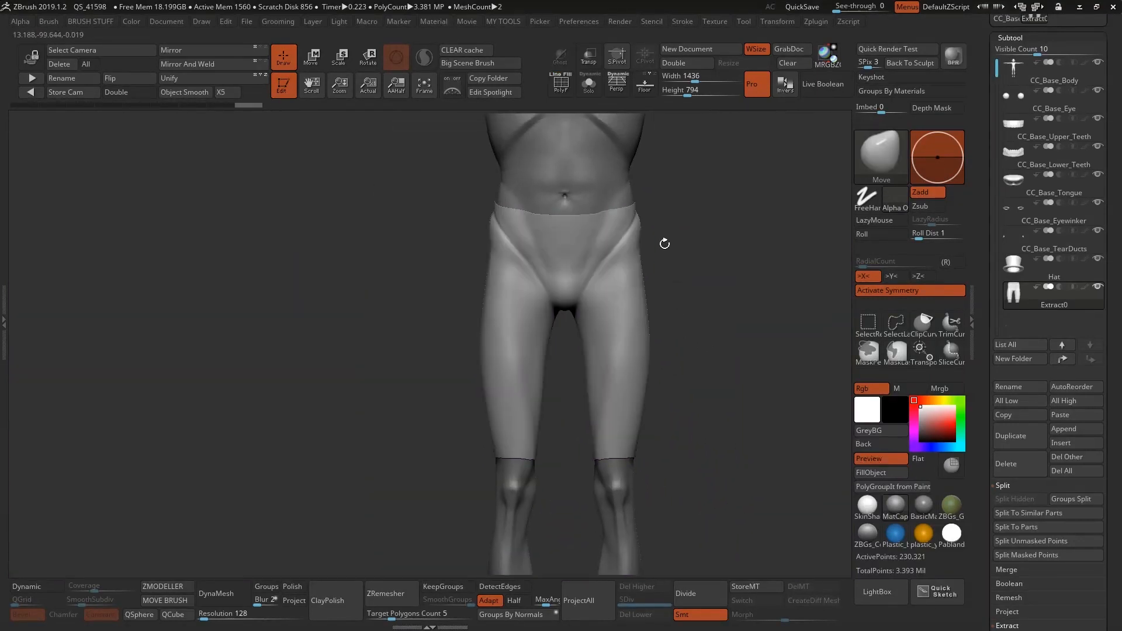
right_drag(664, 243, 530, 245)
alt+right_drag(674, 232, 654, 241)
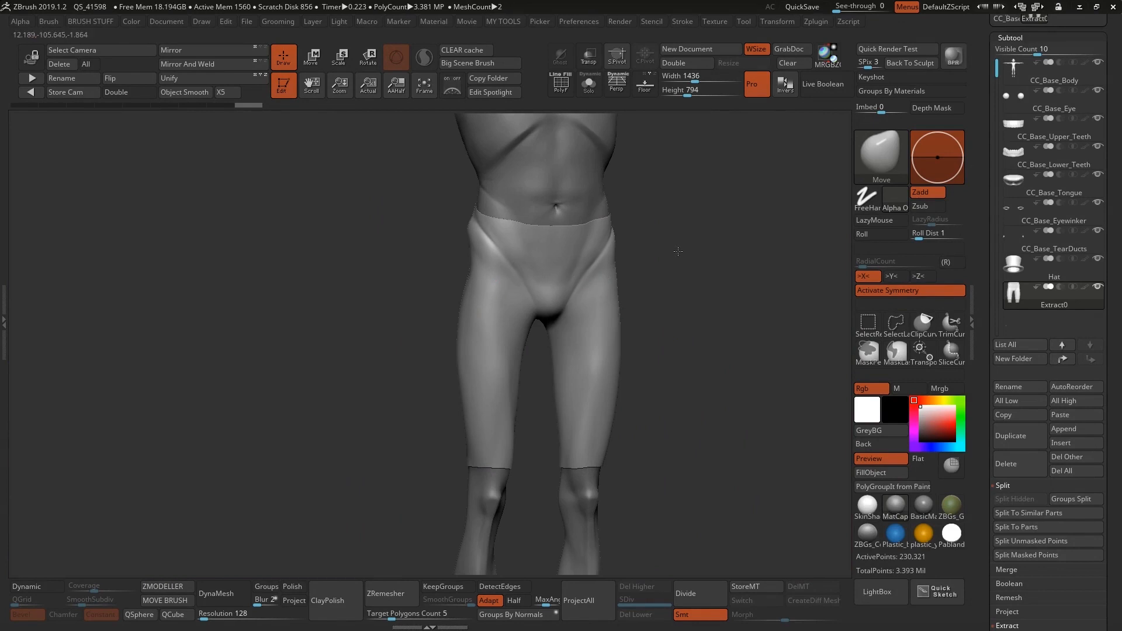
ctrl+right_drag(674, 255, 605, 288)
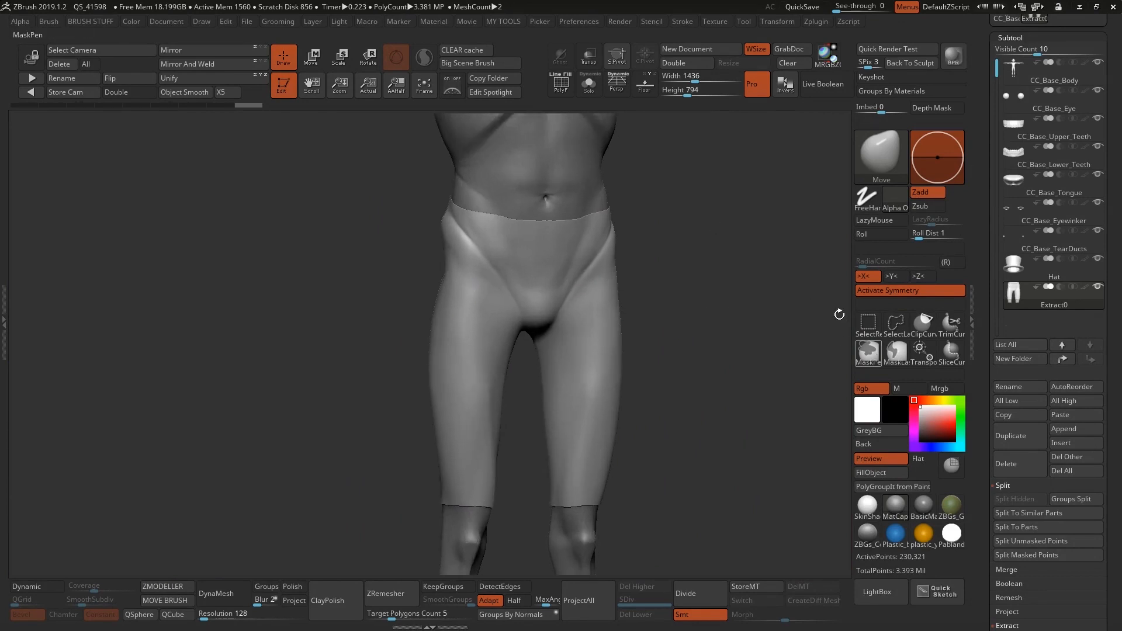
alt+right_drag(724, 321, 715, 300)
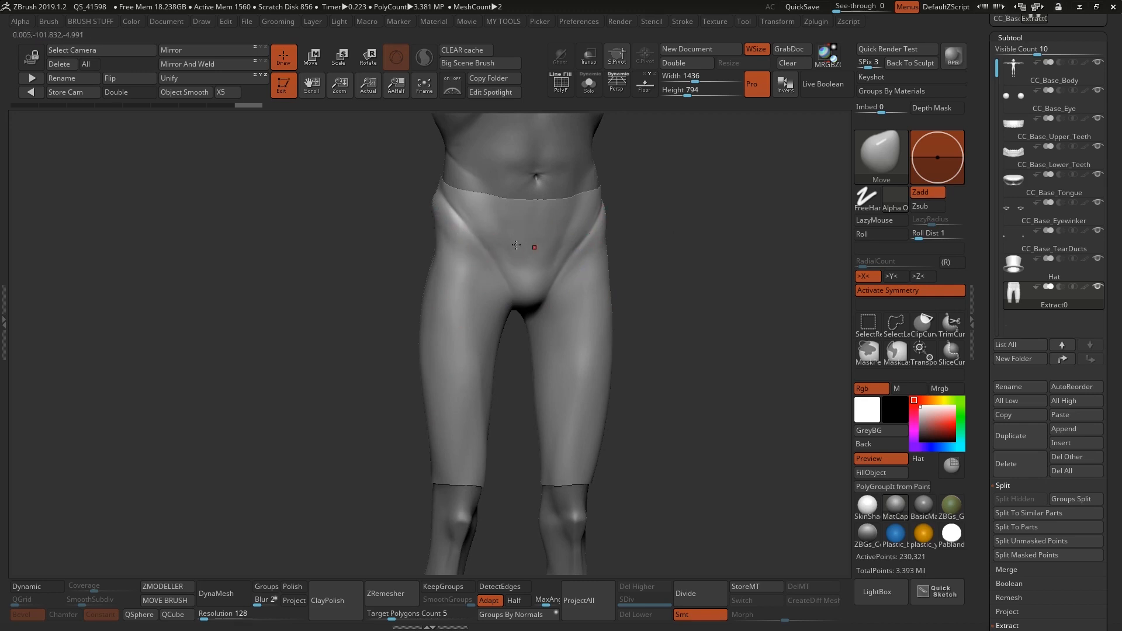
drag(723, 298, 717, 283)
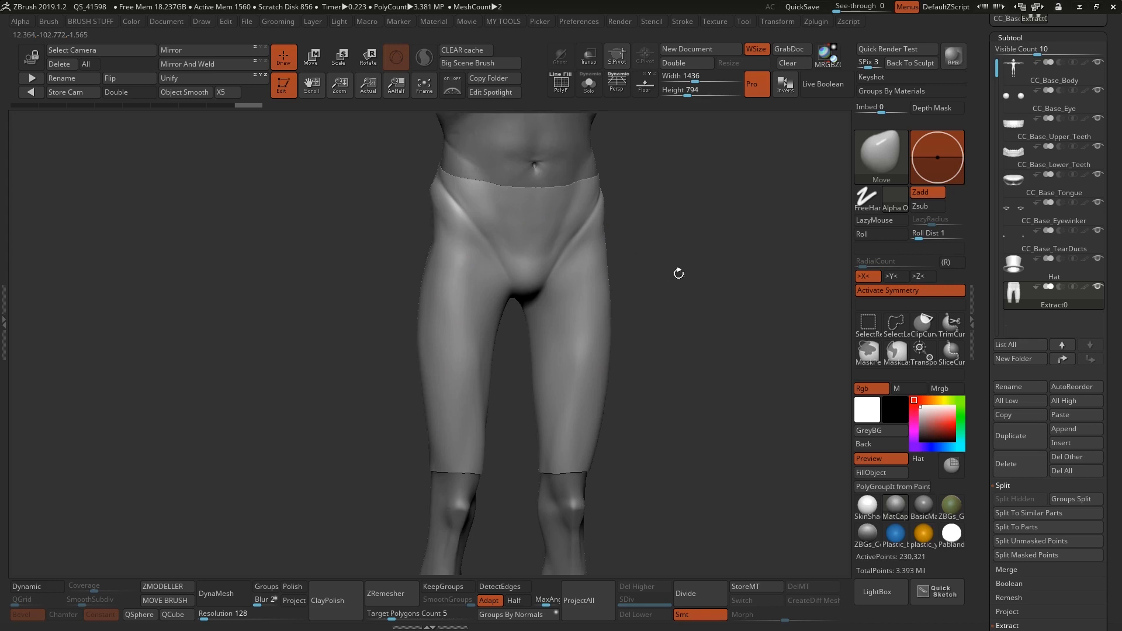
Remesh the isolated trousers with ZRemesher using the Half and Legacy (2018) options, and display them double-sided with the body shown again.
click(561, 83)
click(588, 83)
click(1032, 453)
click(1004, 253)
click(1074, 176)
click(1019, 176)
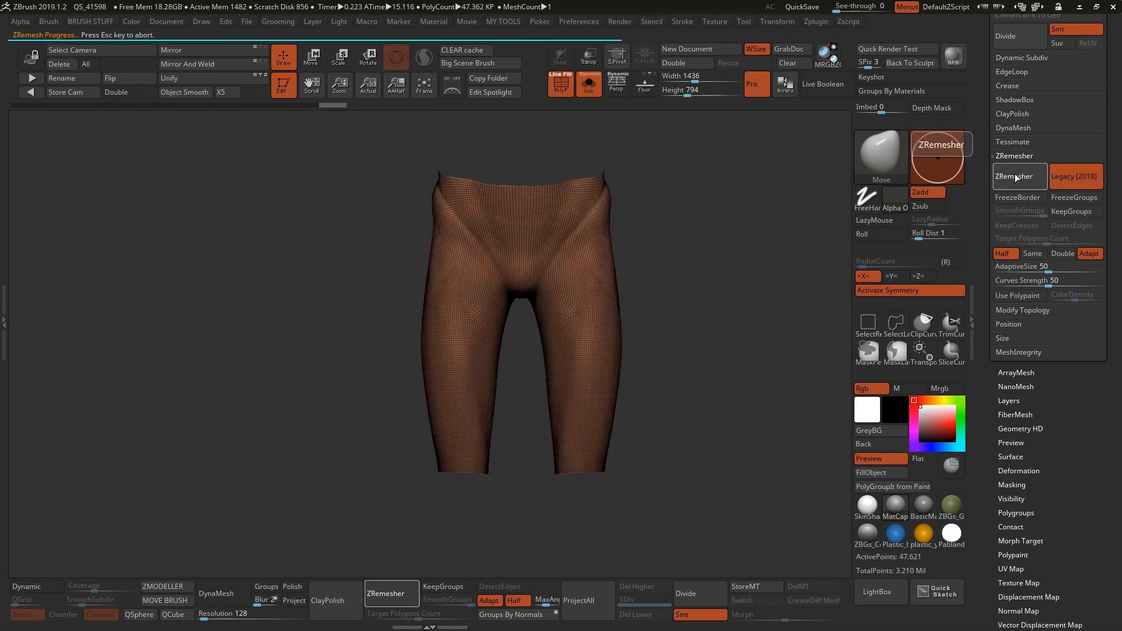
click(117, 92)
click(588, 83)
Reshape the hips and leg openings of the trousers with the Move brush so they hang looser around the legs.
mouse_move(590, 170)
ctrl+right_down()
mouse_move(593, 220)
mouse_move(591, 187)
ctrl+right_up()
drag(553, 331, 562, 332)
drag(554, 417, 562, 417)
right_drag(672, 462, 479, 452)
right_click(669, 386)
mouse_move(669, 385)
alt+right_down()
mouse_move(584, 438)
mouse_move(583, 476)
alt+right_up()
drag(640, 236, 648, 236)
ctrl+right_drag(647, 236, 647, 193)
right_drag(648, 245, 695, 289)
Assign the trousers a single polygroup and subdivide them three times to level 4.
key(ctrl+w)
drag(641, 461, 645, 456)
alt+right_drag(689, 377, 564, 346)
key(shift+f)
key(f)
key(f)
key(ctrl+d)
key(ctrl+d)
key(ctrl+d)
Sculpt fabric folds around the crotch and down the legs with the Standard and DamStandard brushes.
key(b)
key(s)
key(t)
ctrl+right_drag(463, 313, 411, 392)
key(b)
key(d)
key(s)
drag(416, 292, 373, 260)
mouse_move(374, 275)
right_down()
mouse_move(401, 351)
mouse_move(351, 327)
right_up()
shift+drag(335, 316, 309, 353)
mouse_move(309, 353)
right_down()
mouse_move(408, 304)
mouse_move(351, 409)
right_up()
Turn off symmetry, adjust the brush settings and continue the trouser folds asymmetrically.
key(x)
key(space)
click(367, 365)
drag(367, 365, 377, 365)
alt+right_drag(377, 313, 455, 209)
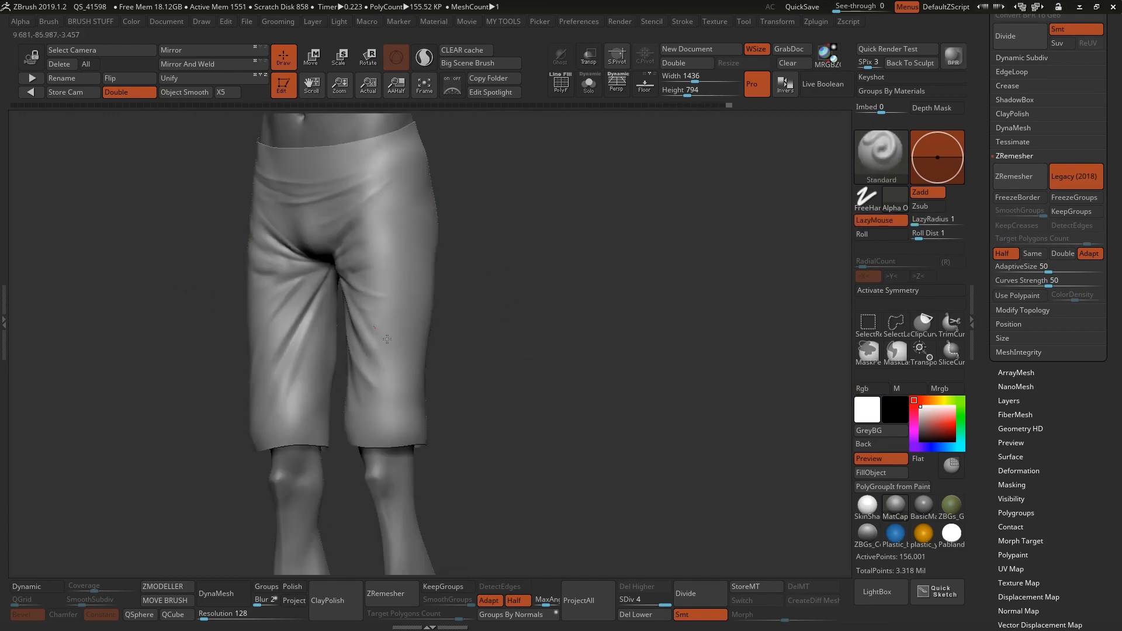
Examine the sculpted trousers from several angles and compare their wireframe at the lowest and highest subdivision levels.
key(f)
right_drag(597, 319, 619, 421)
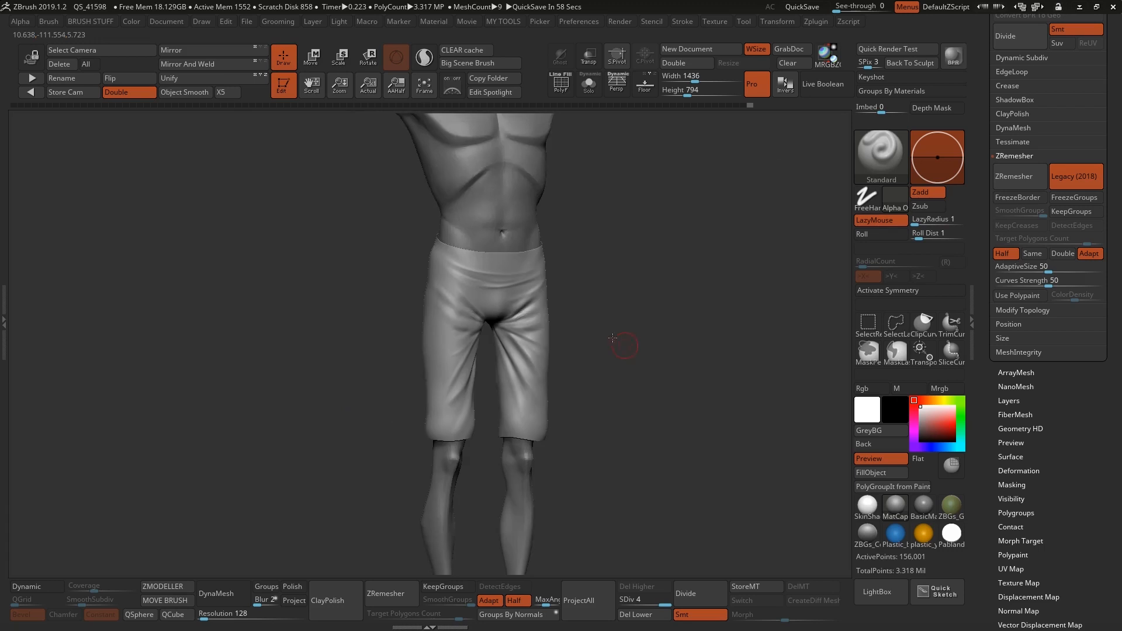
shift+right_drag(613, 338, 596, 333)
ctrl+right_drag(604, 282, 580, 314)
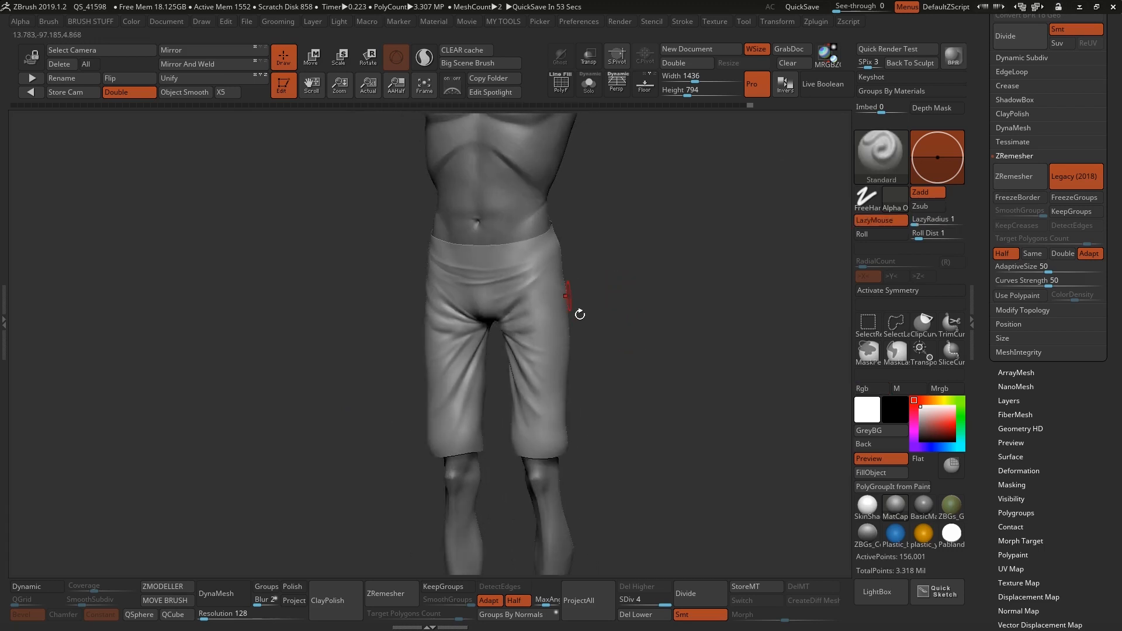
mouse_move(614, 262)
shift+mouse_down()
mouse_move(628, 260)
mouse_move(619, 273)
shift+mouse_up()
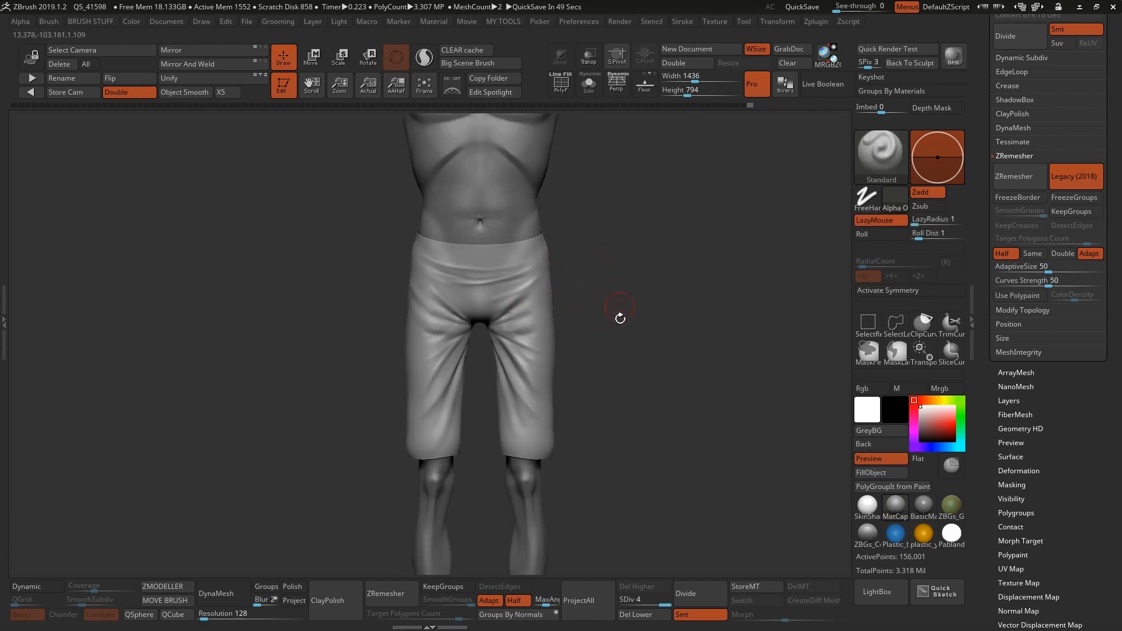
key(shift+f)
drag(648, 600, 621, 600)
ctrl+right_drag(538, 375, 523, 409)
alt+right_drag(523, 409, 558, 333)
right_drag(474, 215, 703, 369)
key(d)
key(d)
key(d)
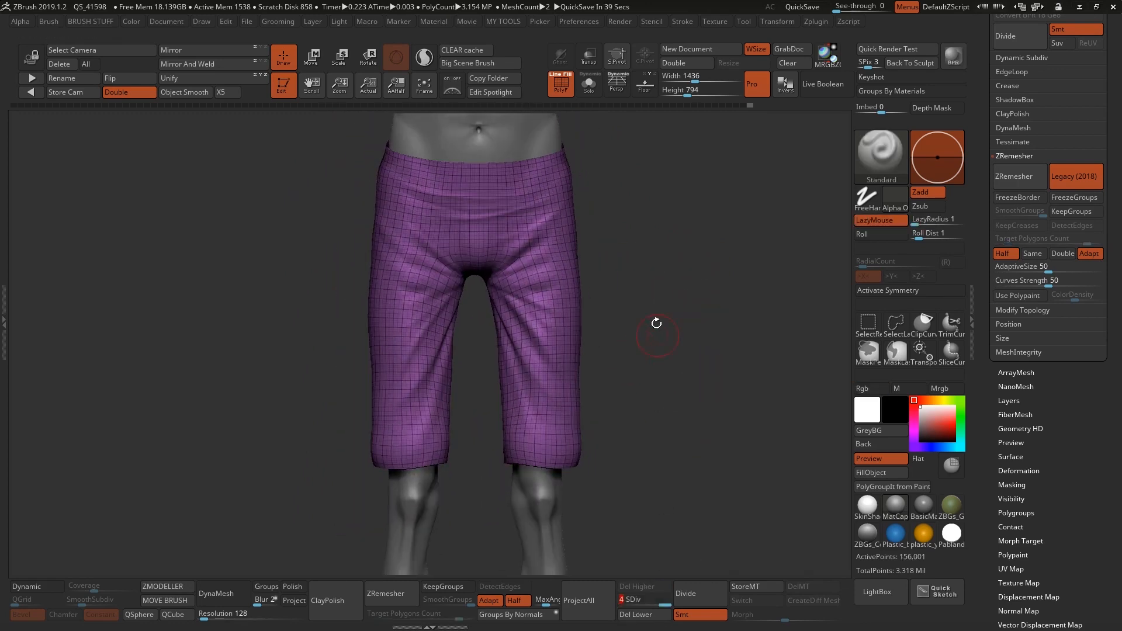
alt+right_drag(631, 277, 645, 284)
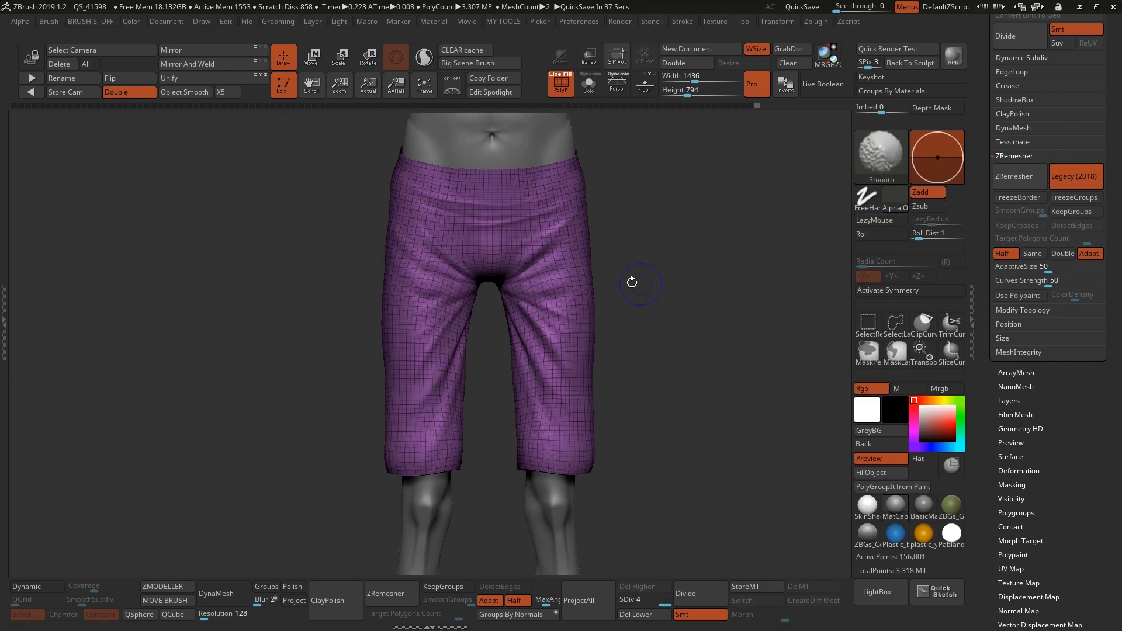
key(shift+f)
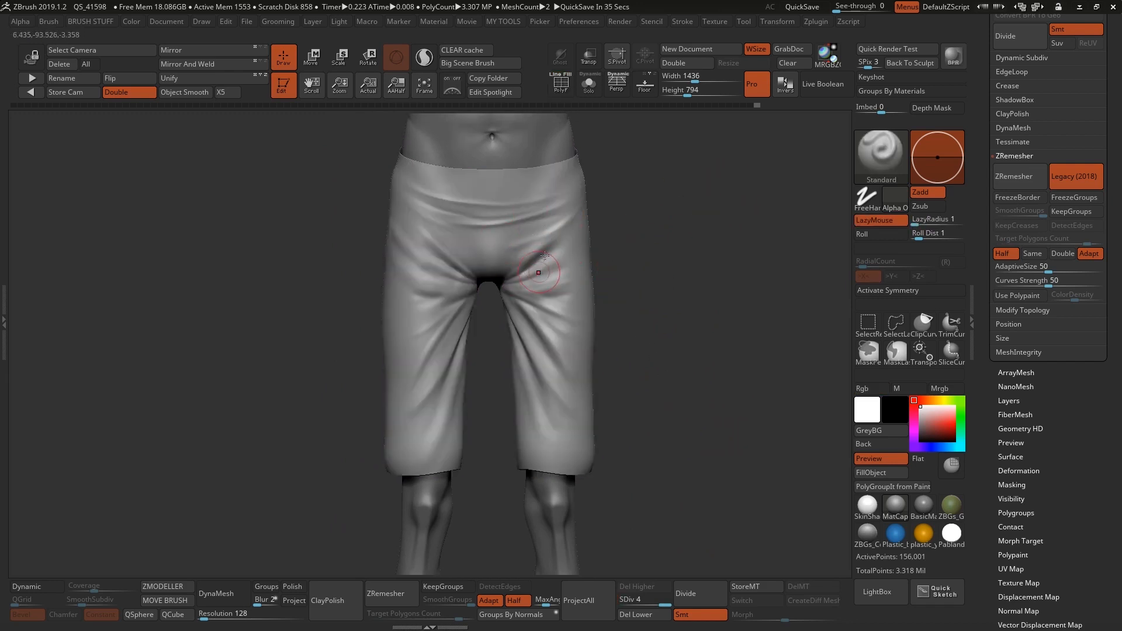
Switch to the Move brush and lower the trousers to subdivision level 1.
key(b)
key(m)
key(v)
key(space)
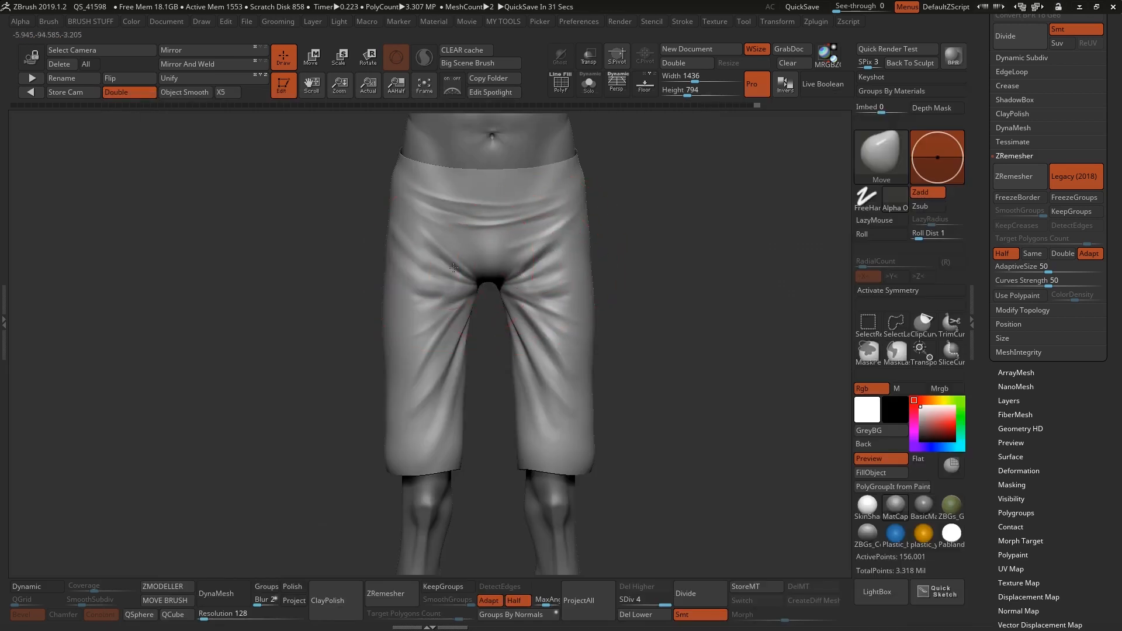
key(space)
right_drag(503, 242, 496, 241)
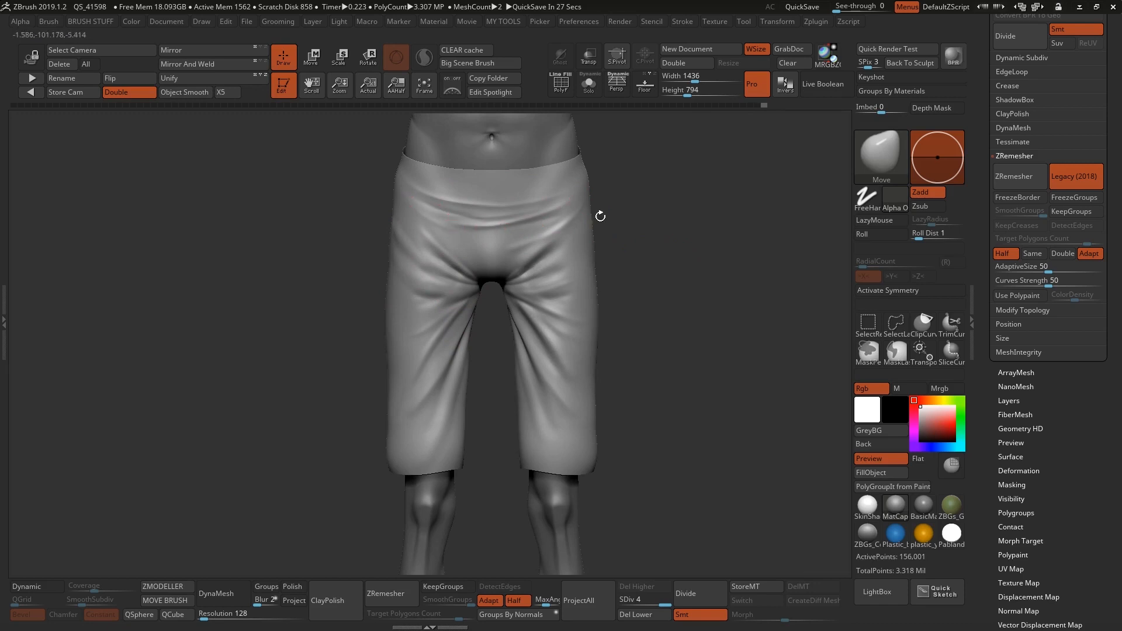
alt+right_drag(625, 224, 624, 244)
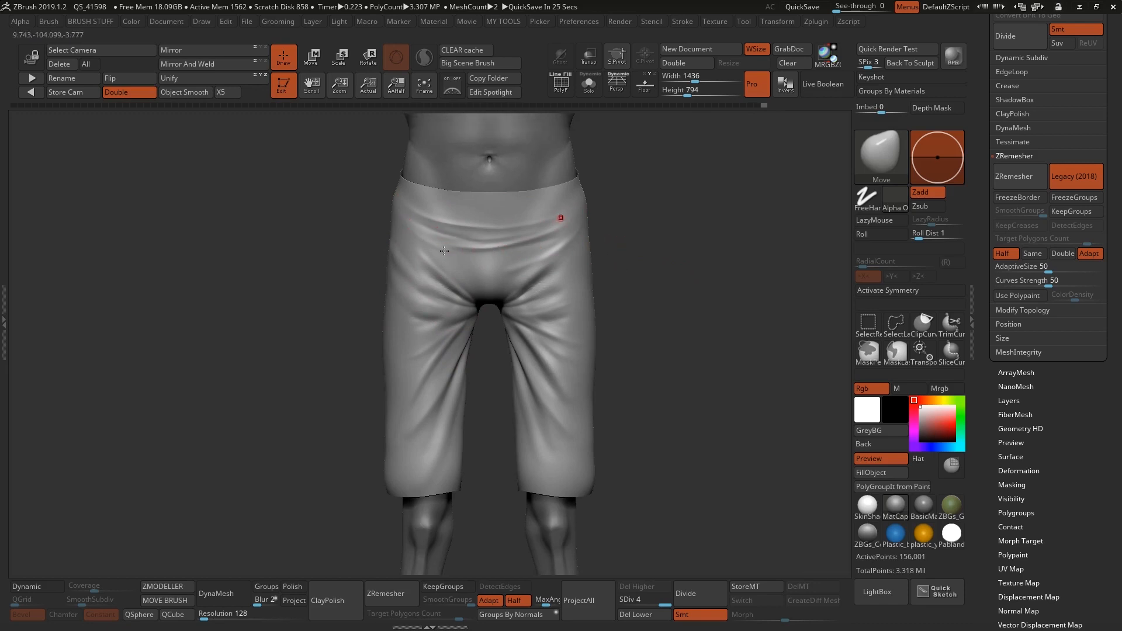
click(628, 599)
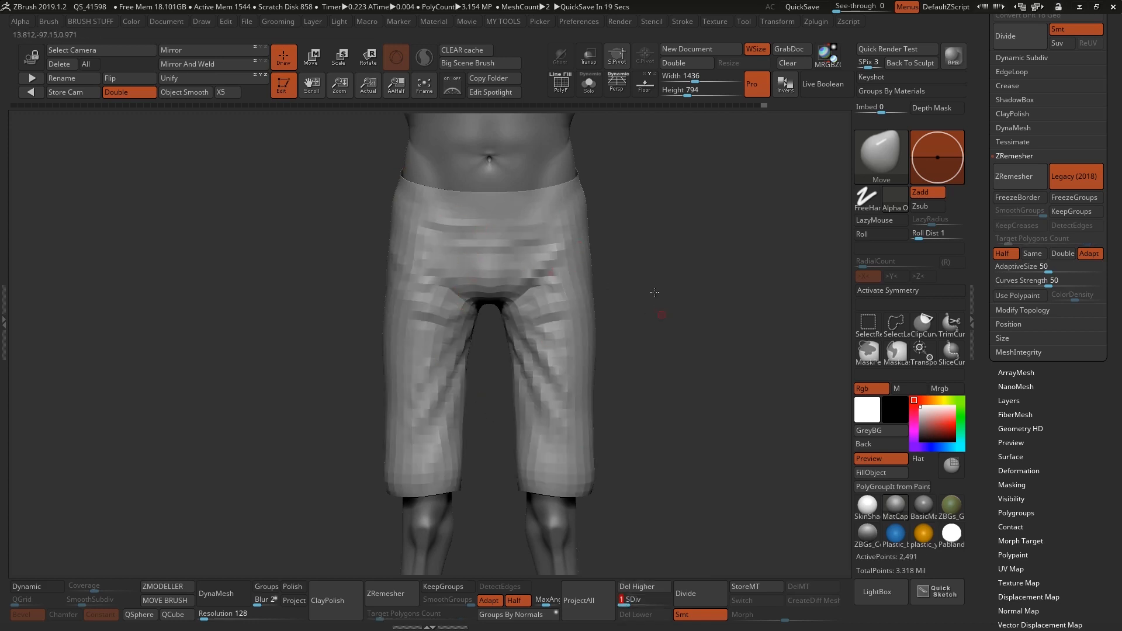
Return the trousers to subdivision level 4.
ctrl+right_drag(654, 292, 566, 338)
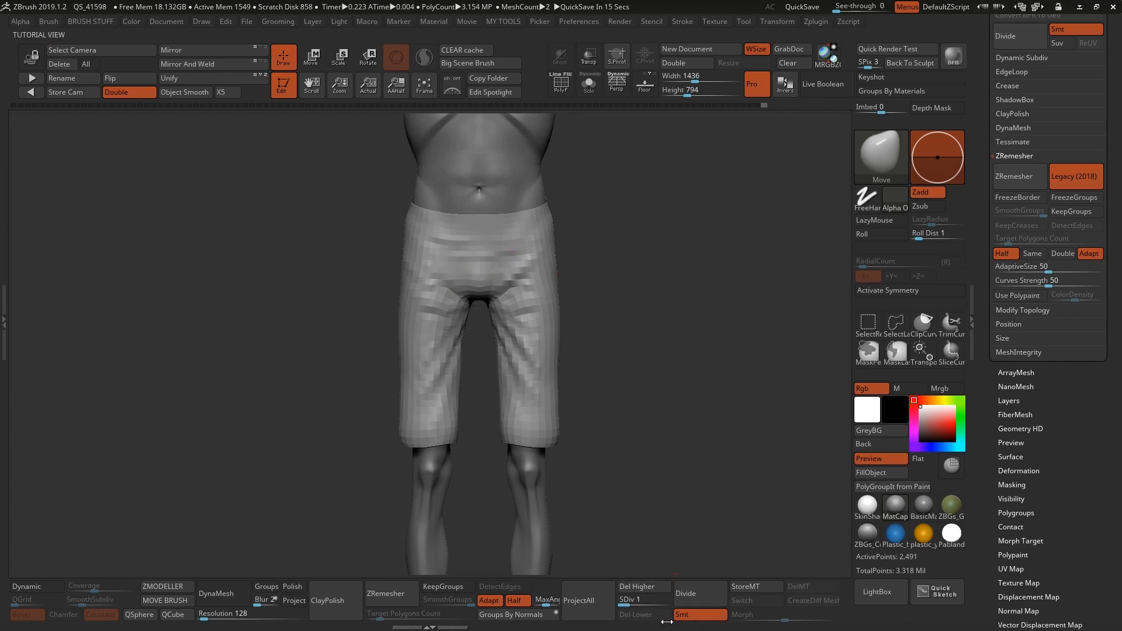
click(666, 602)
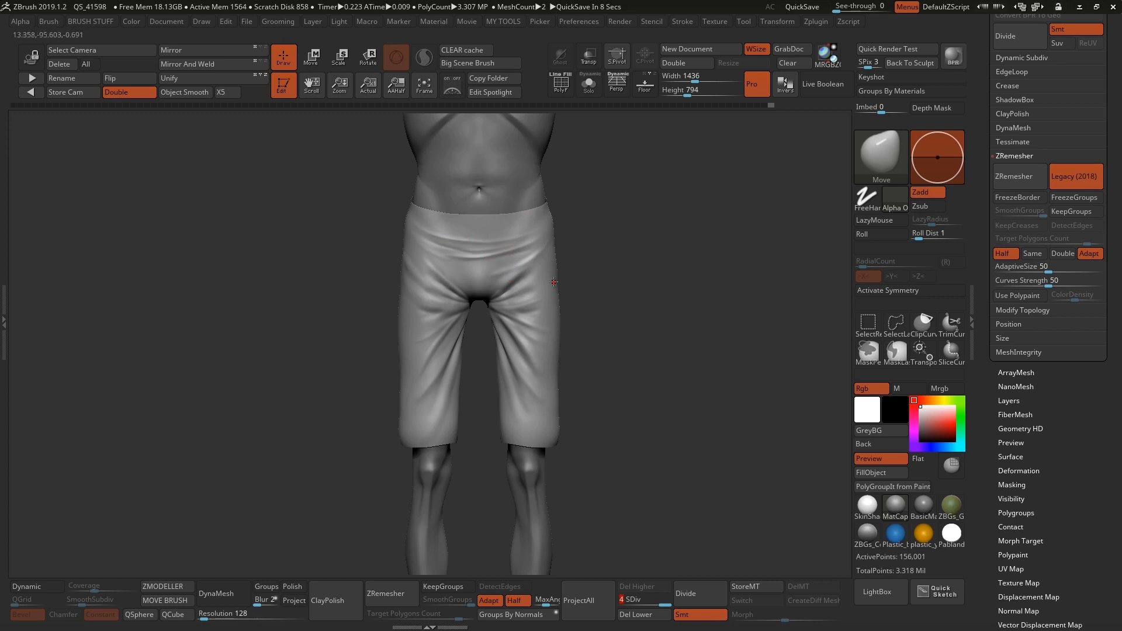
ctrl+right_drag(592, 294, 514, 315)
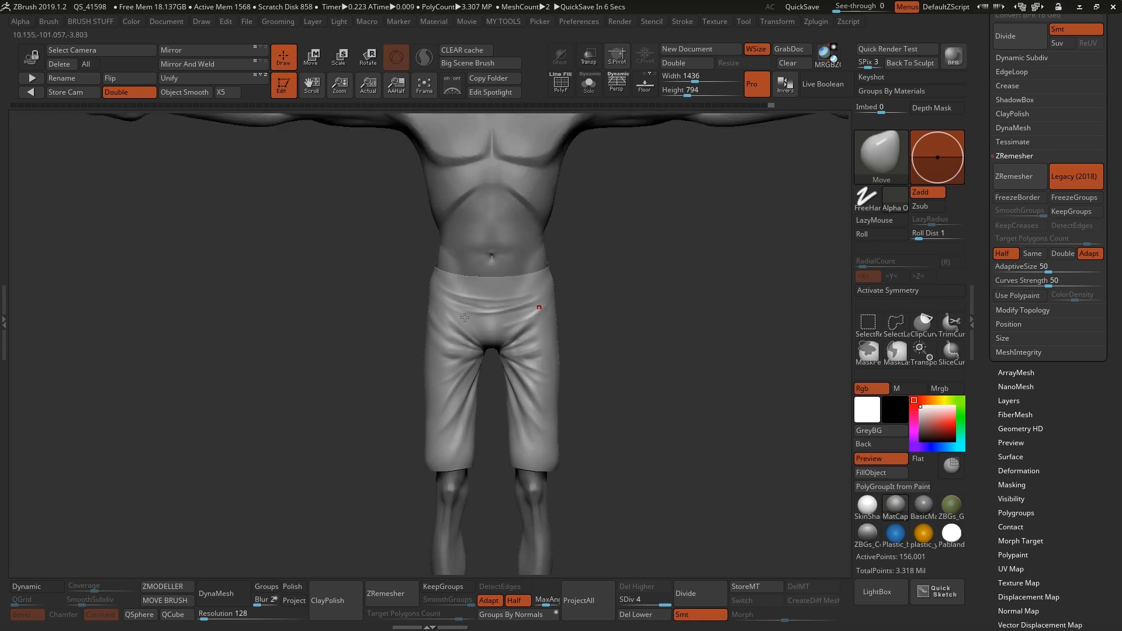
right_drag(634, 337, 601, 273)
right_drag(671, 369, 647, 321)
alt+right_drag(591, 258, 593, 341)
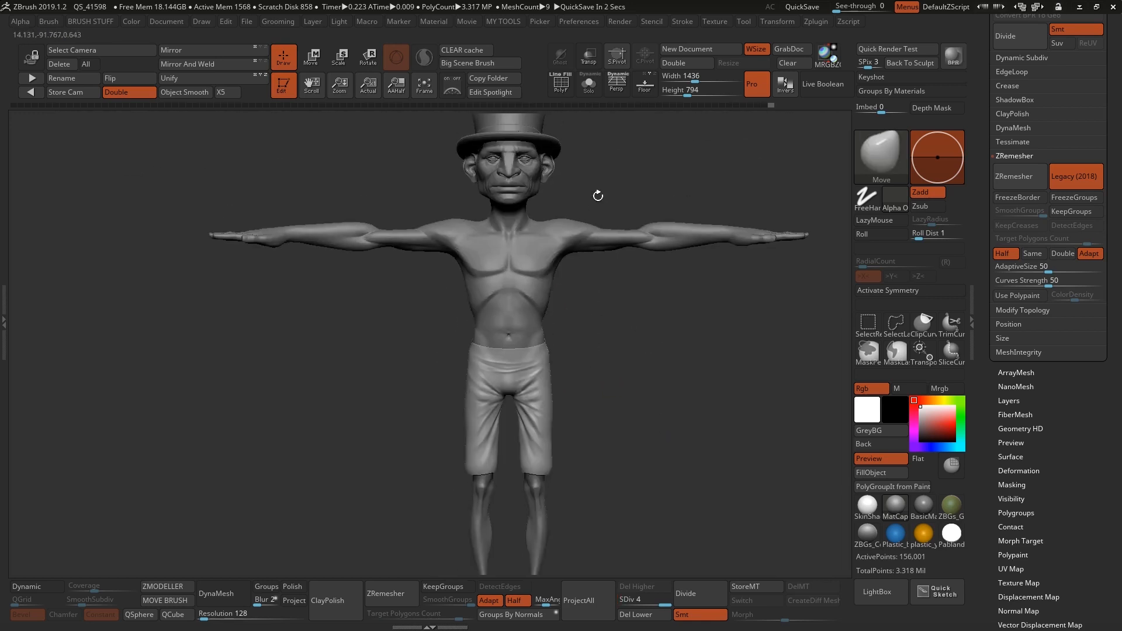
alt+right_drag(572, 146, 577, 193)
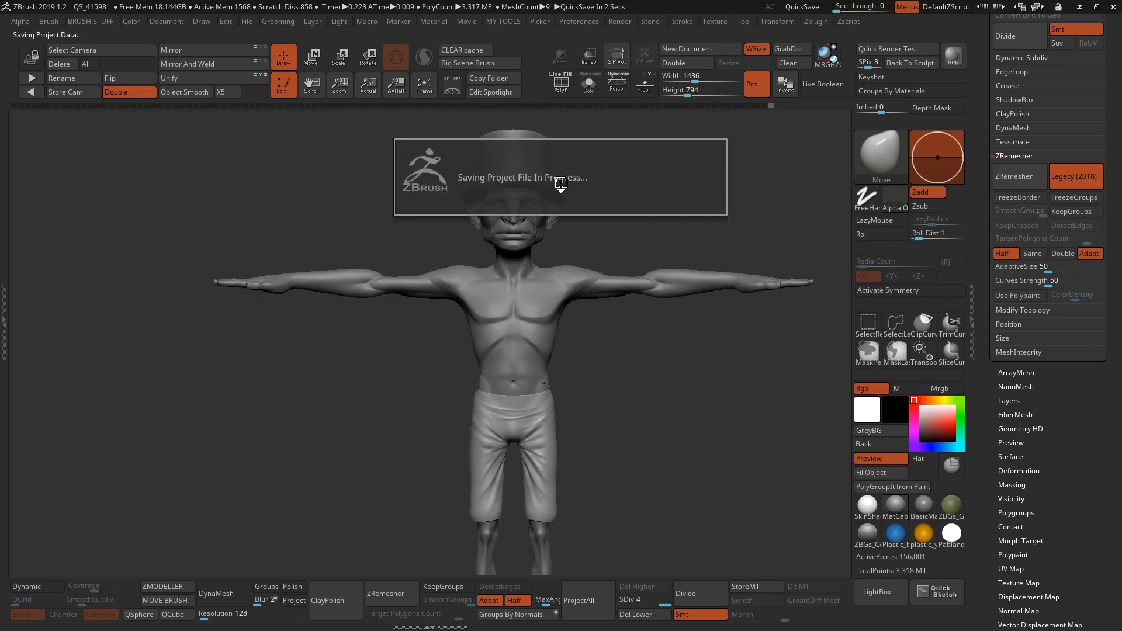
Select the hat and divide its mesh twice to reach subdivision level 4.
alt+click(559, 185)
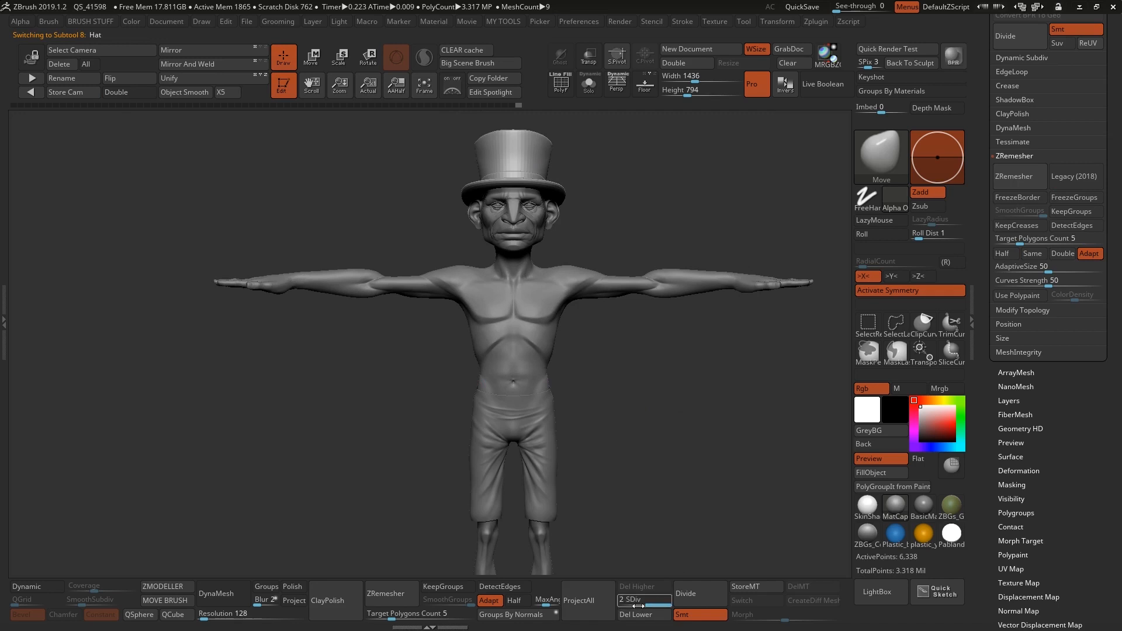
click(700, 594)
click(700, 593)
Select the extracted trousers subtool and rename it Pants.
alt+click(536, 420)
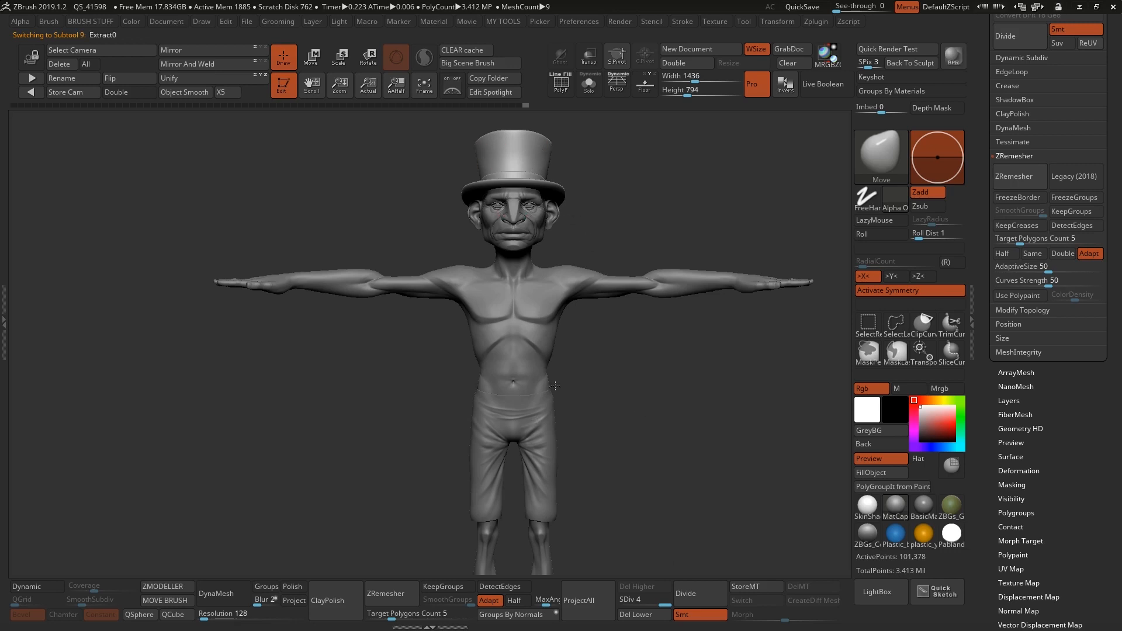
drag(981, 112, 1000, 201)
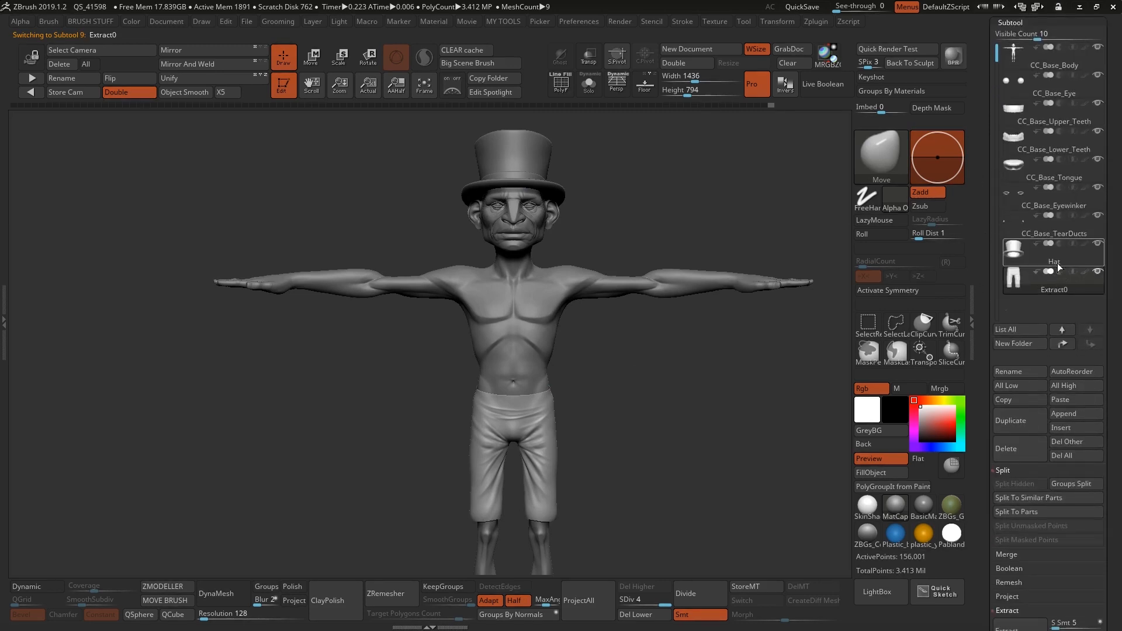
click(1022, 370)
text(Pants)
key(Return)
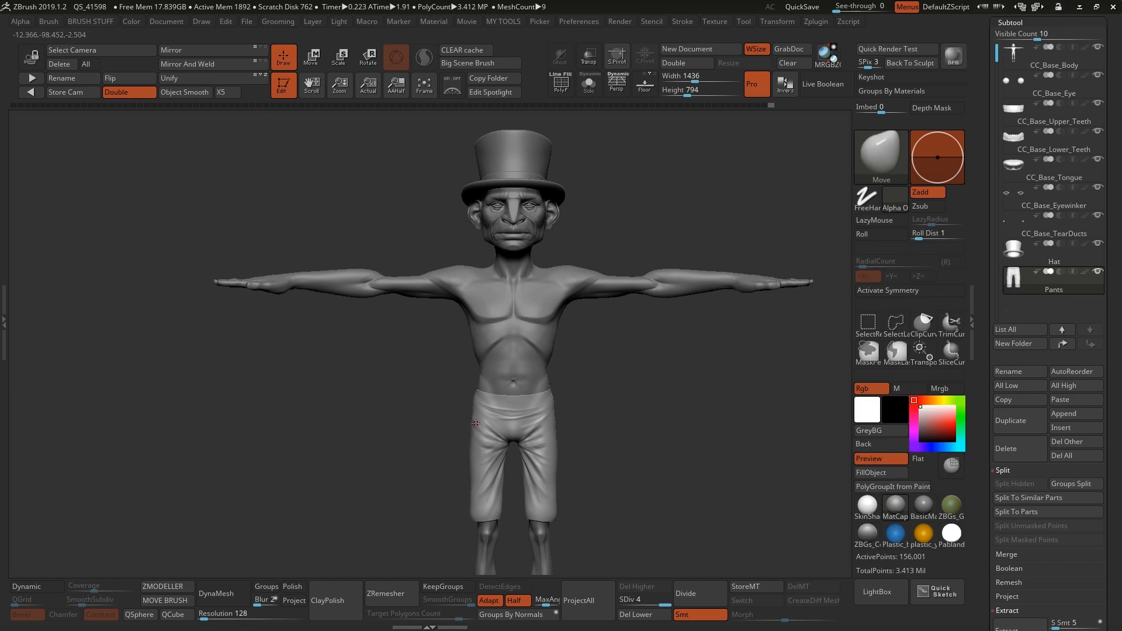
Examine the full character with the hat and trousers from several angles and look over both clothing subtools.
alt+drag(697, 386, 681, 370)
ctrl+right_drag(646, 406, 630, 363)
mouse_move(623, 352)
alt+mouse_down()
mouse_move(614, 363)
mouse_move(560, 349)
mouse_move(618, 337)
alt+mouse_up()
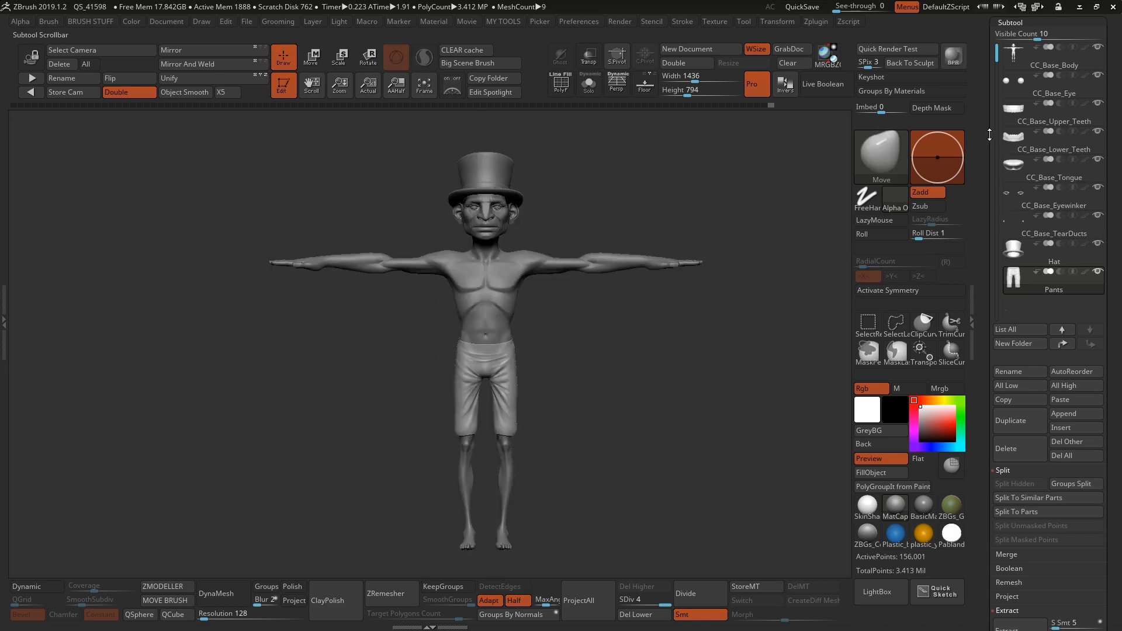
scroll(1051, 227, up, 2)
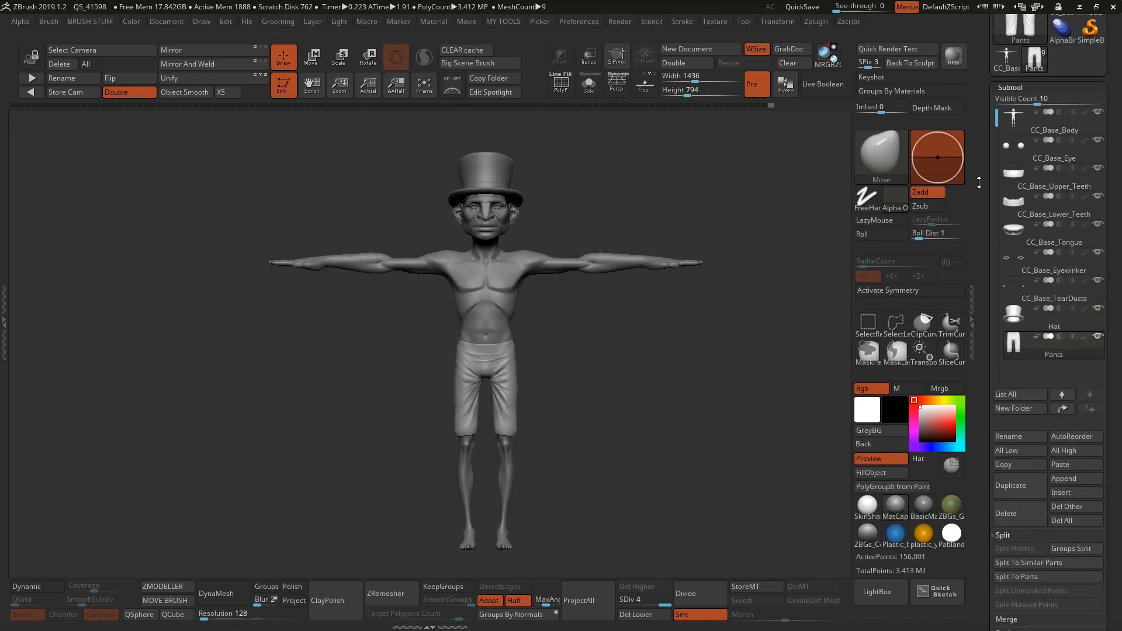
click(1058, 330)
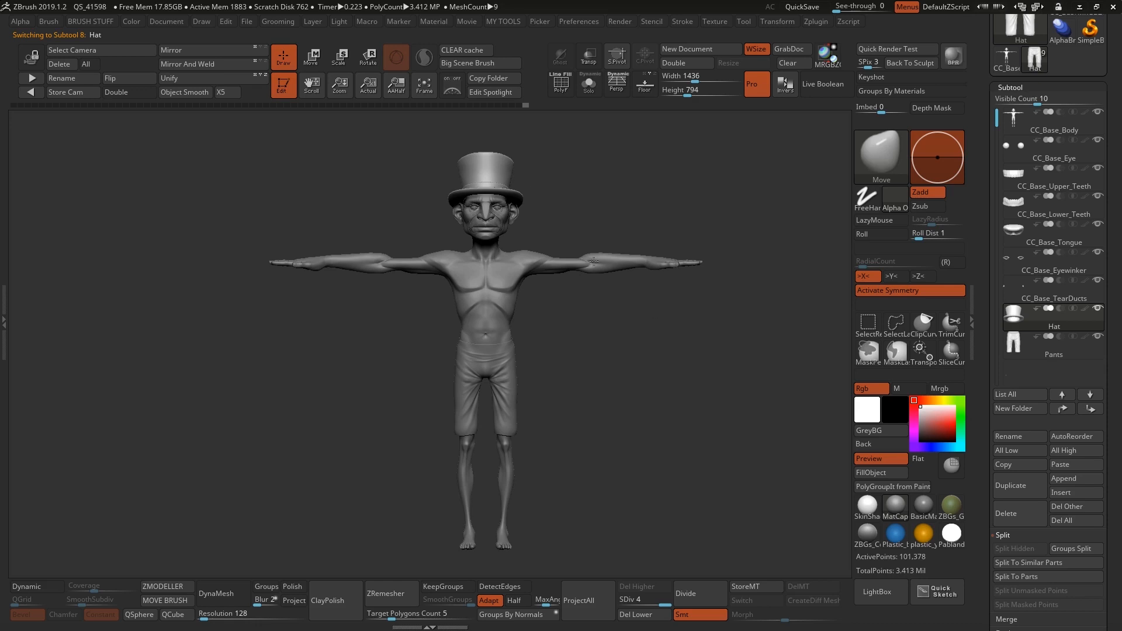
click(1052, 347)
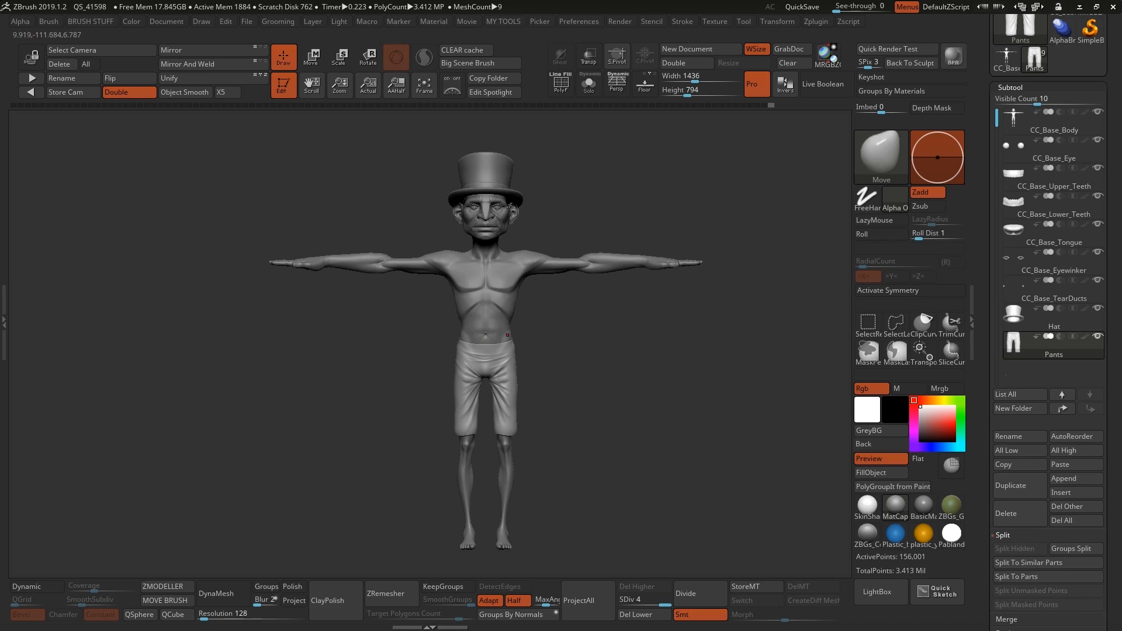
drag(531, 217, 589, 216)
drag(540, 412, 561, 419)
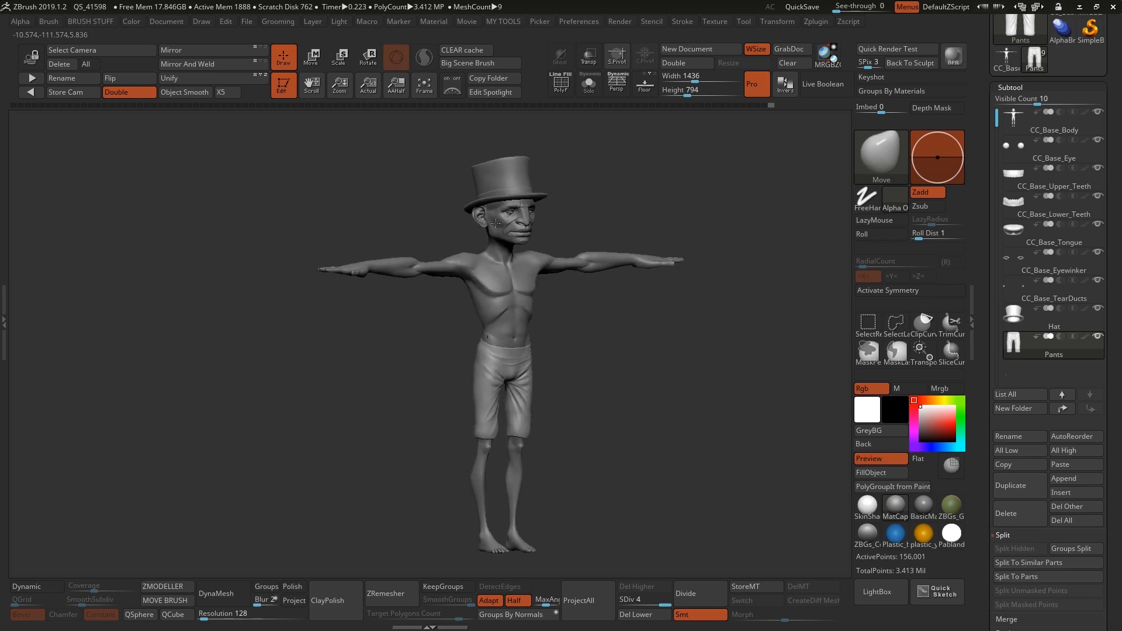
drag(682, 410, 522, 322)
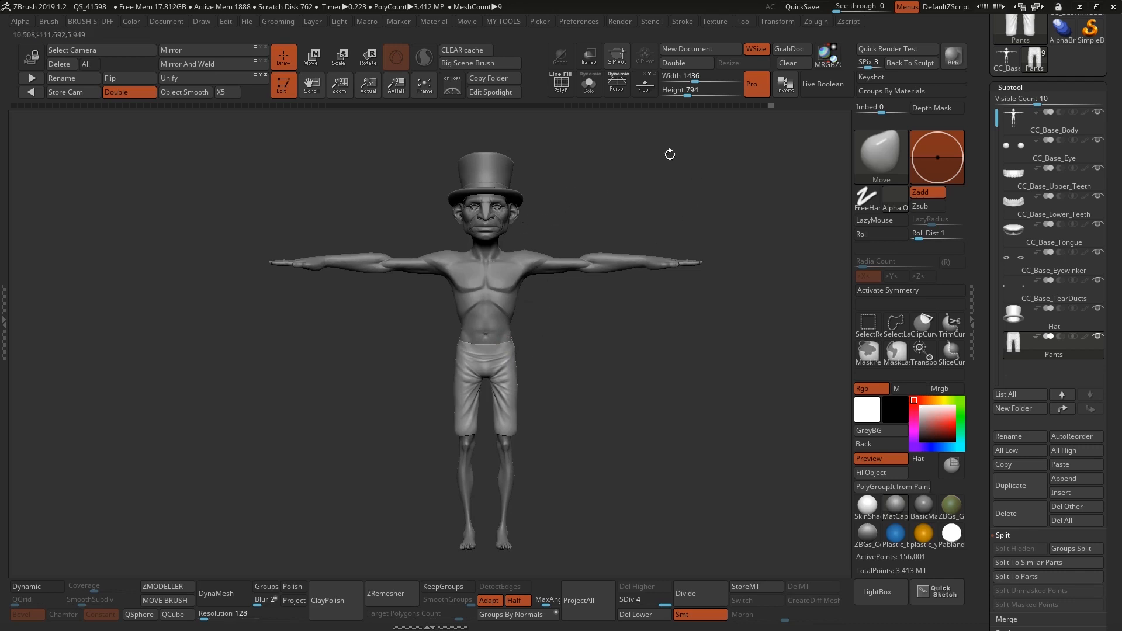
drag(981, 97, 988, 188)
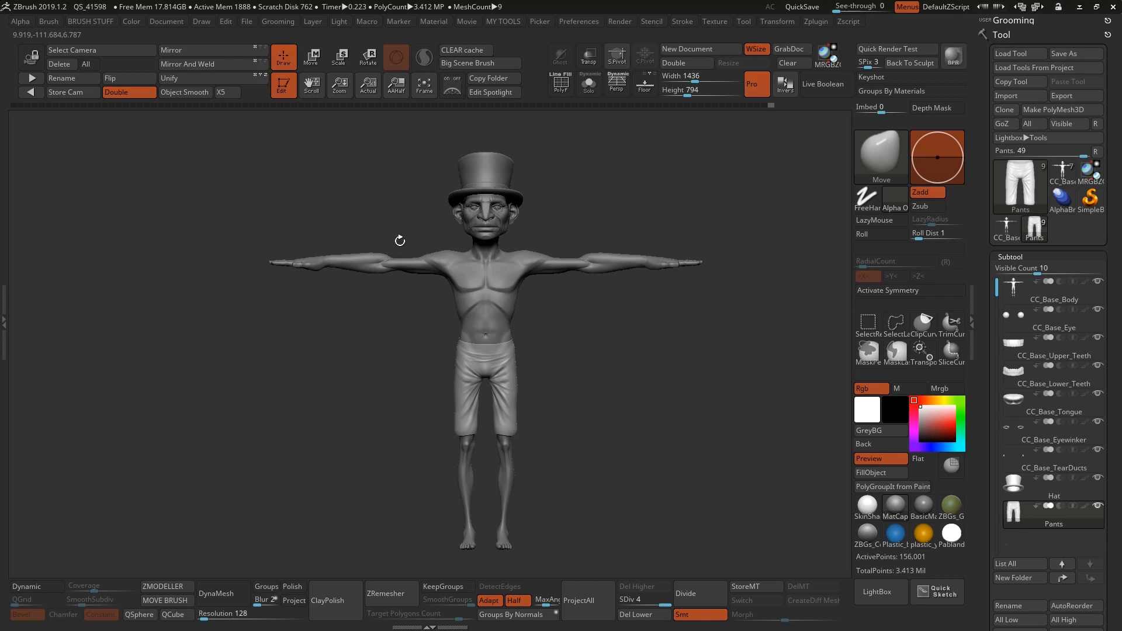
drag(603, 195, 614, 193)
drag(586, 333, 542, 327)
mouse_move(598, 190)
mouse_down()
mouse_move(732, 223)
mouse_move(695, 224)
mouse_up()
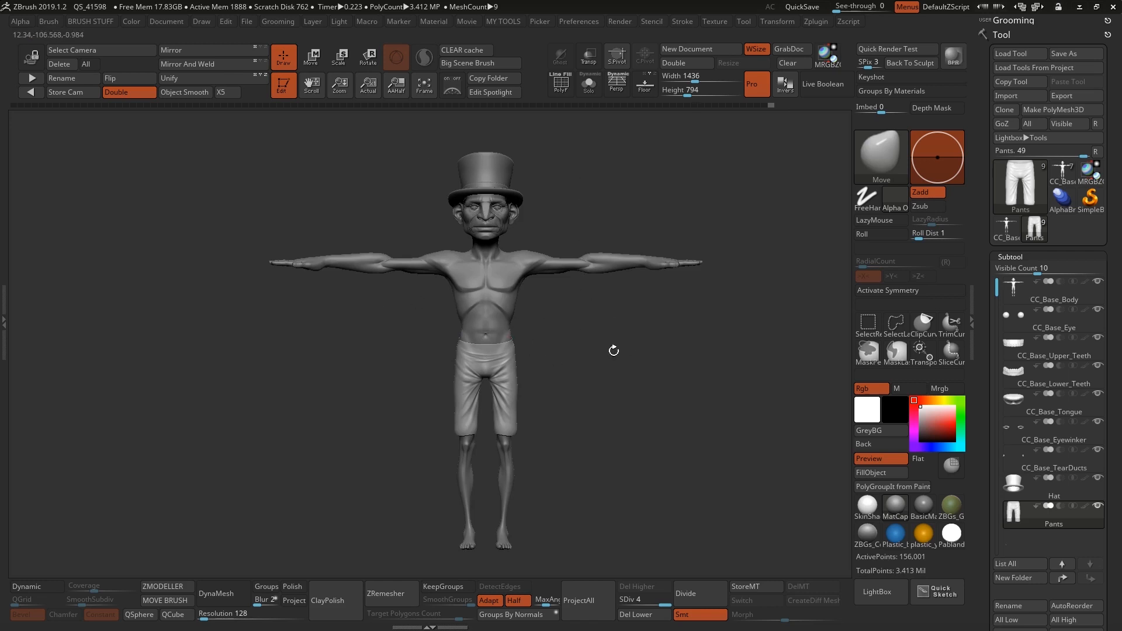
right_drag(637, 363, 610, 363)
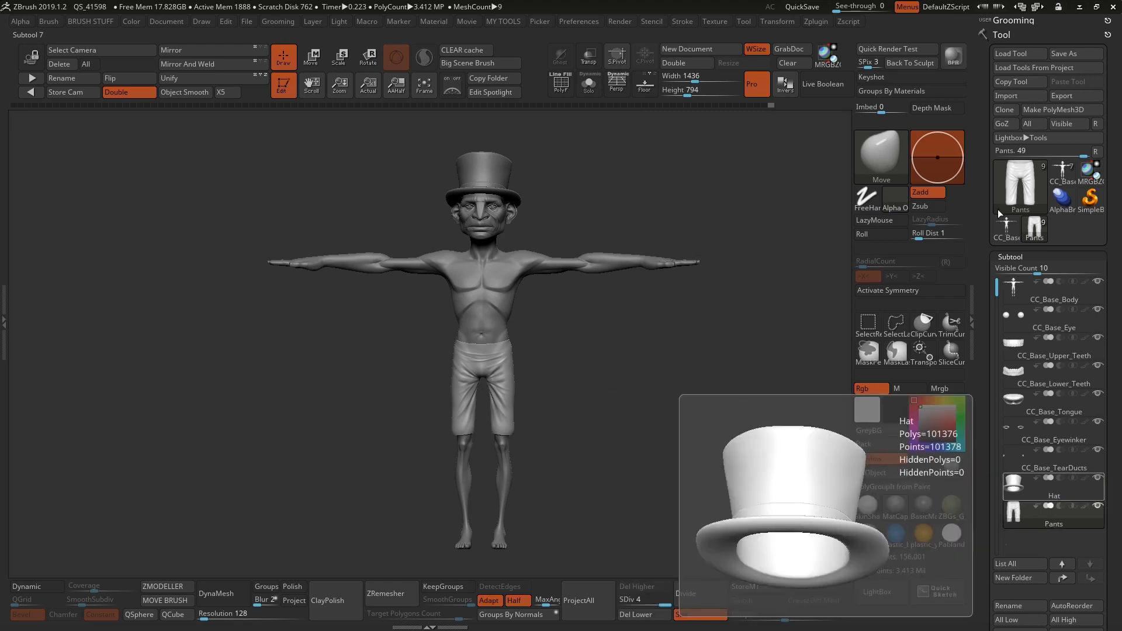
Send all subtools to Character Creator through GoZ and choose Create Cloth as the action for the Hat mesh.
click(1032, 125)
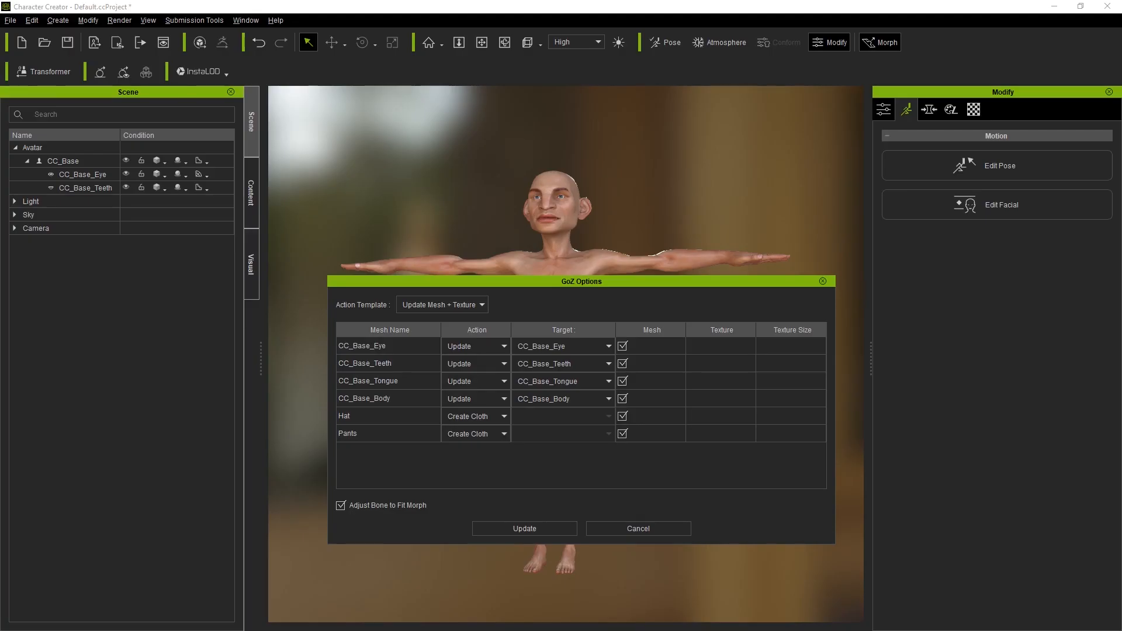
drag(555, 275, 586, 239)
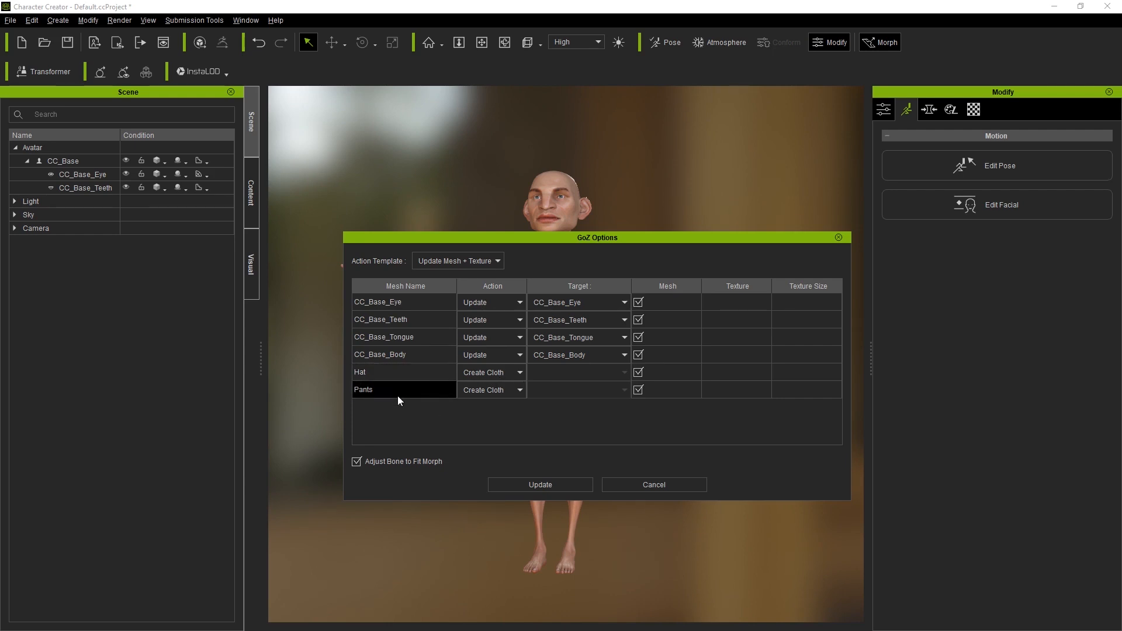
click(520, 372)
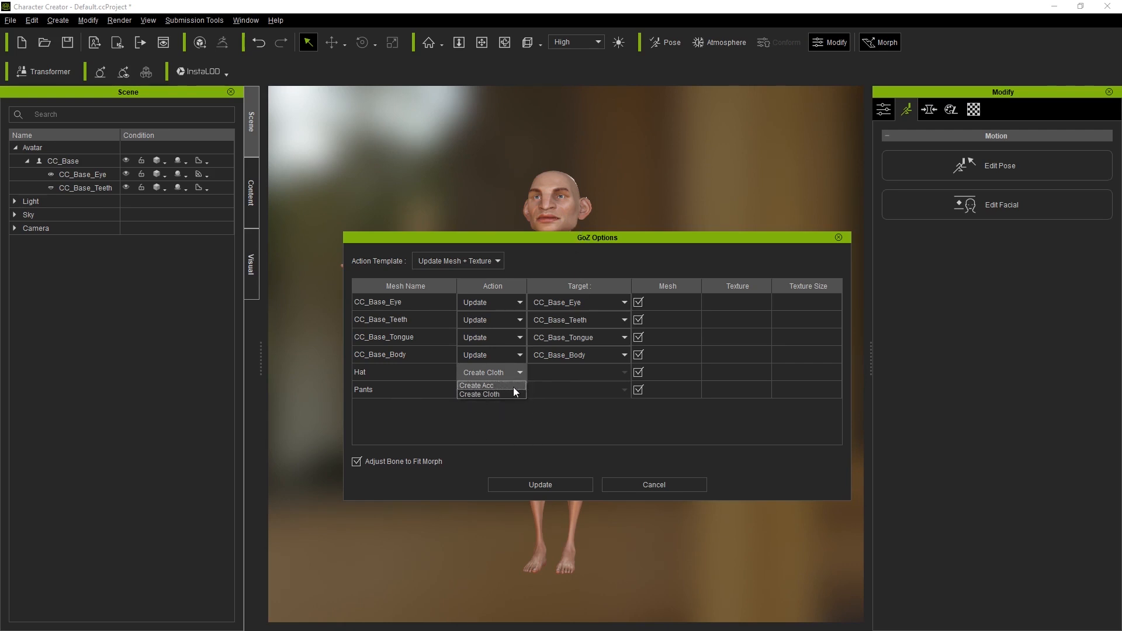
click(492, 394)
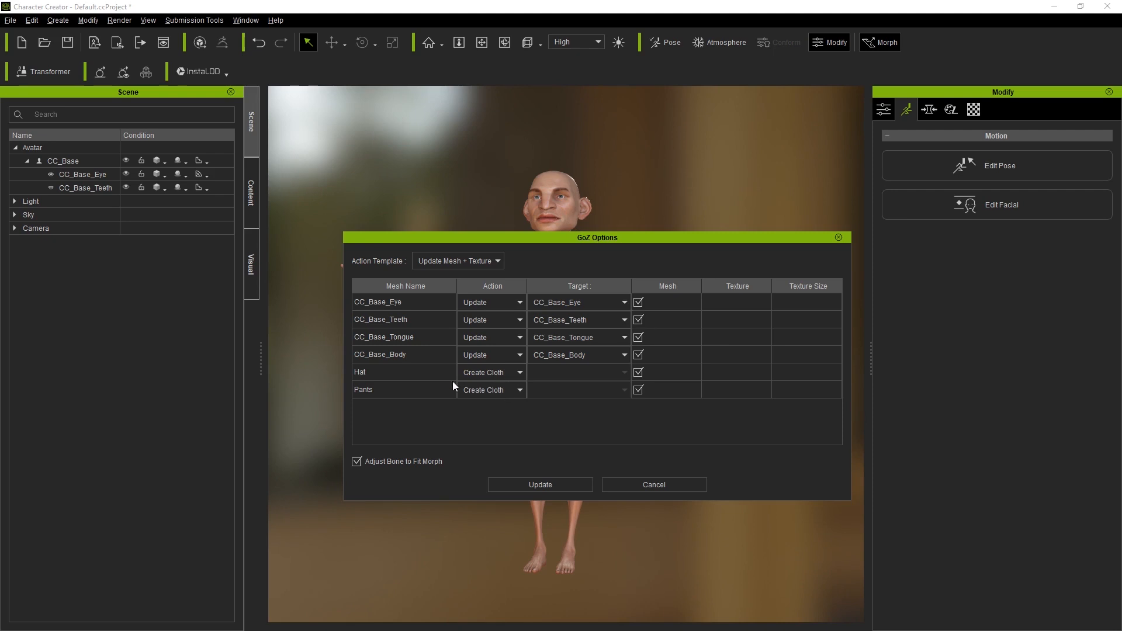
click(513, 374)
click(487, 400)
Run the GoZ update with the Update Mesh + Texture template, creating Hat and Pants as cloth on the avatar.
drag(587, 233, 854, 203)
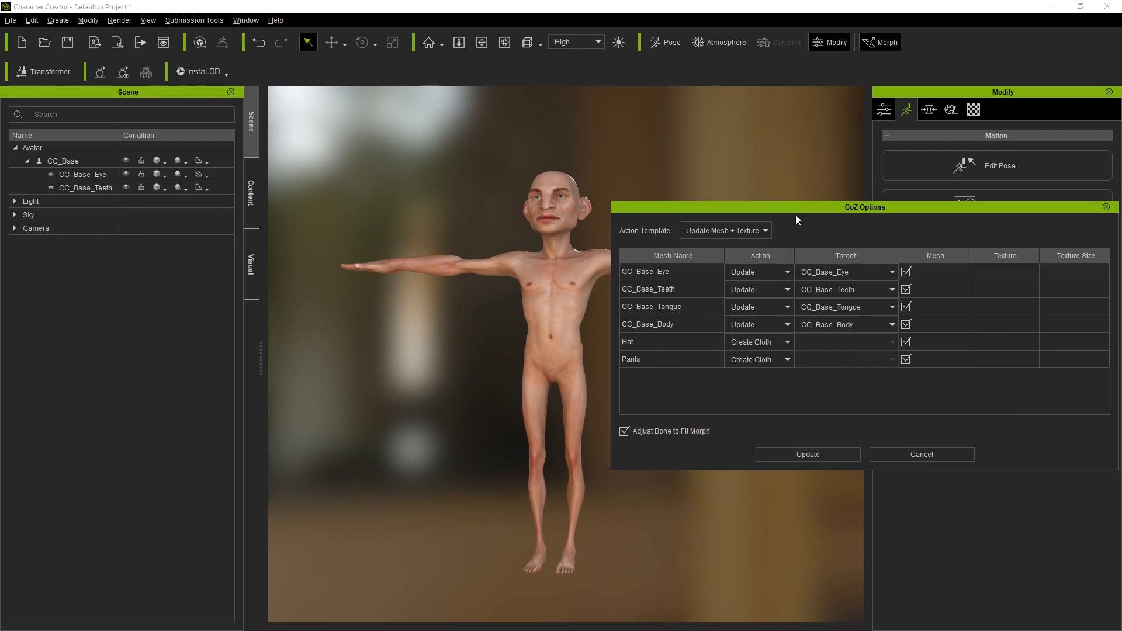
drag(800, 208, 521, 274)
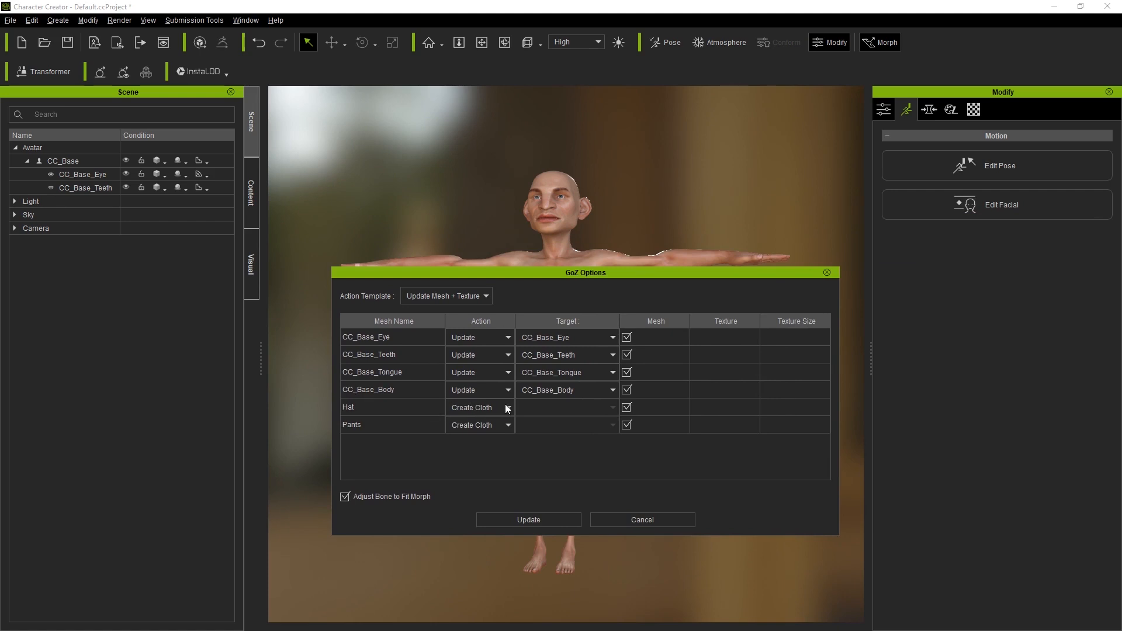
drag(539, 273, 520, 272)
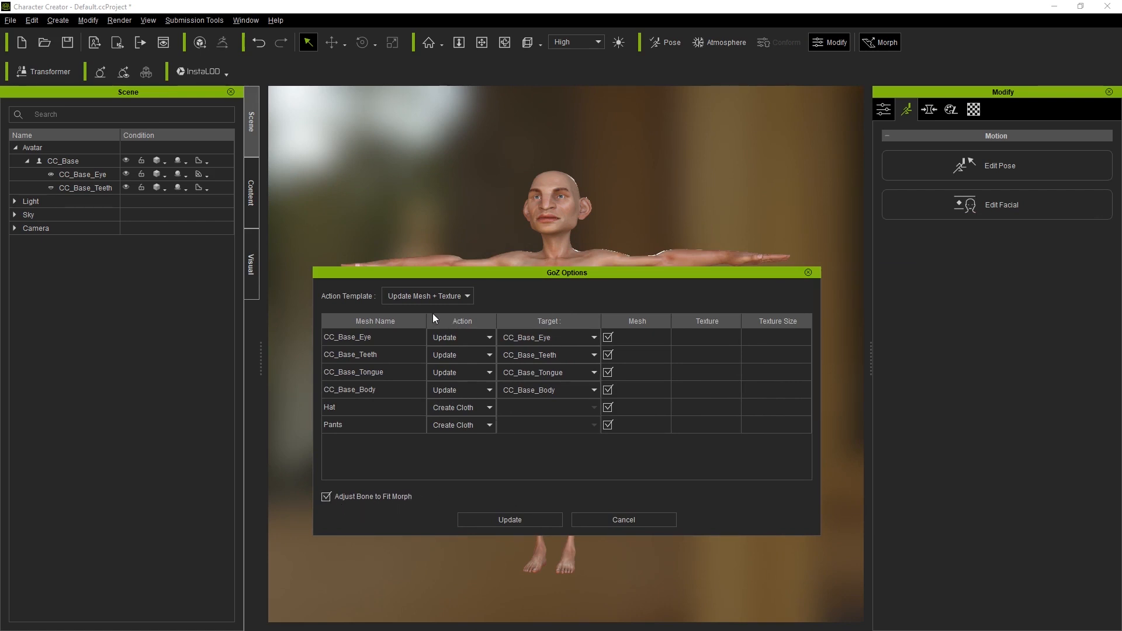
click(511, 521)
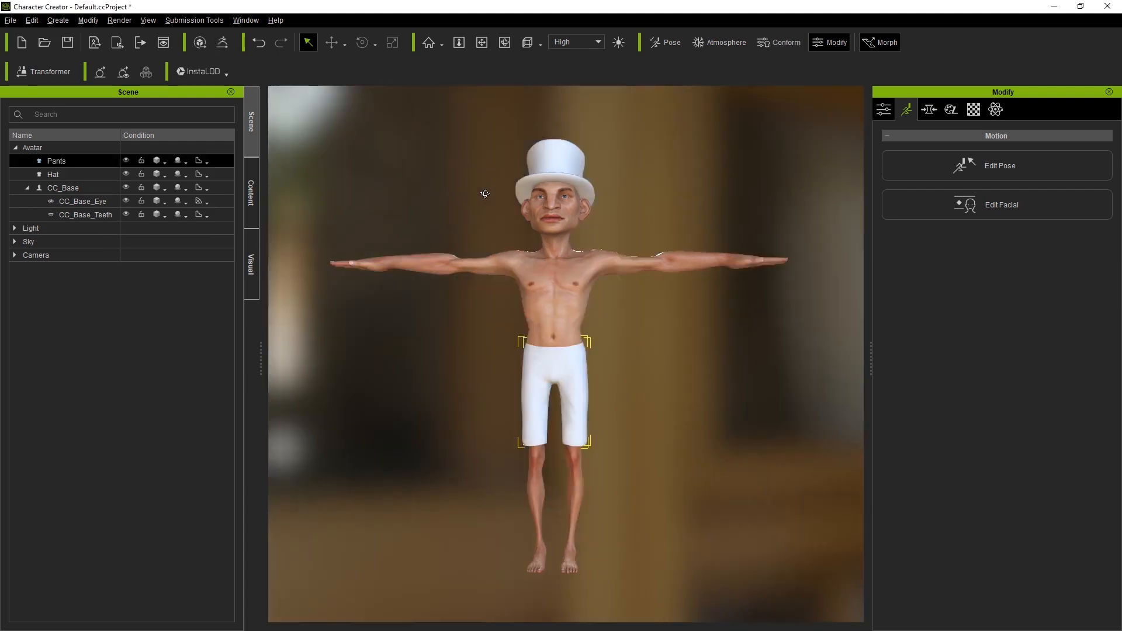
Apply the custom big body pose to the avatar to test how the hat and trousers follow the body.
right_drag(485, 193, 569, 250)
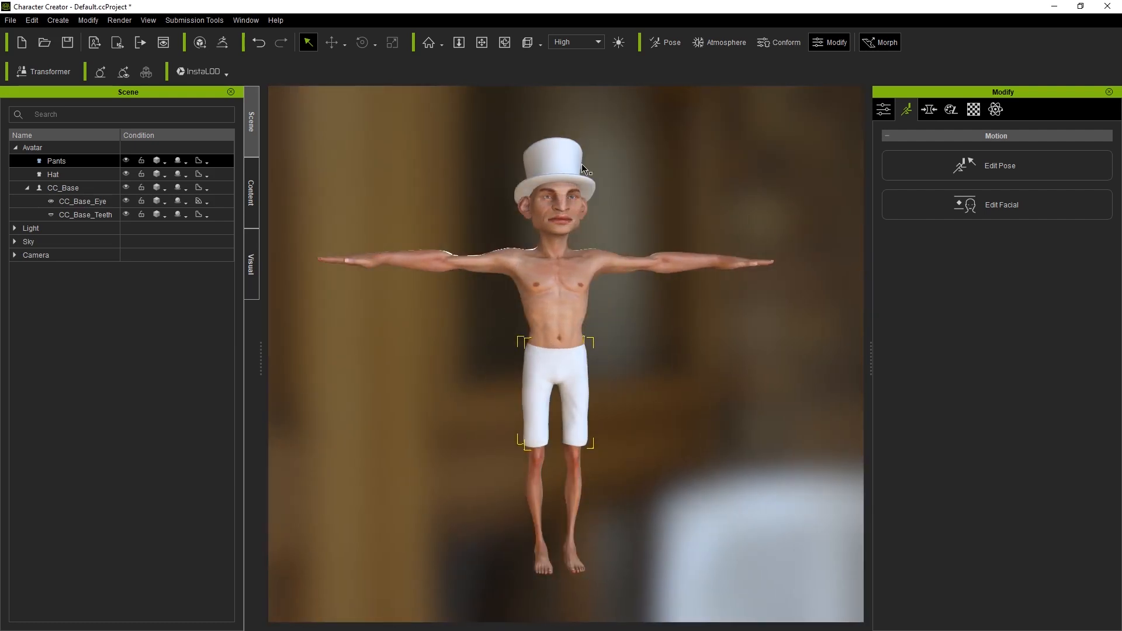
right_drag(654, 203, 708, 348)
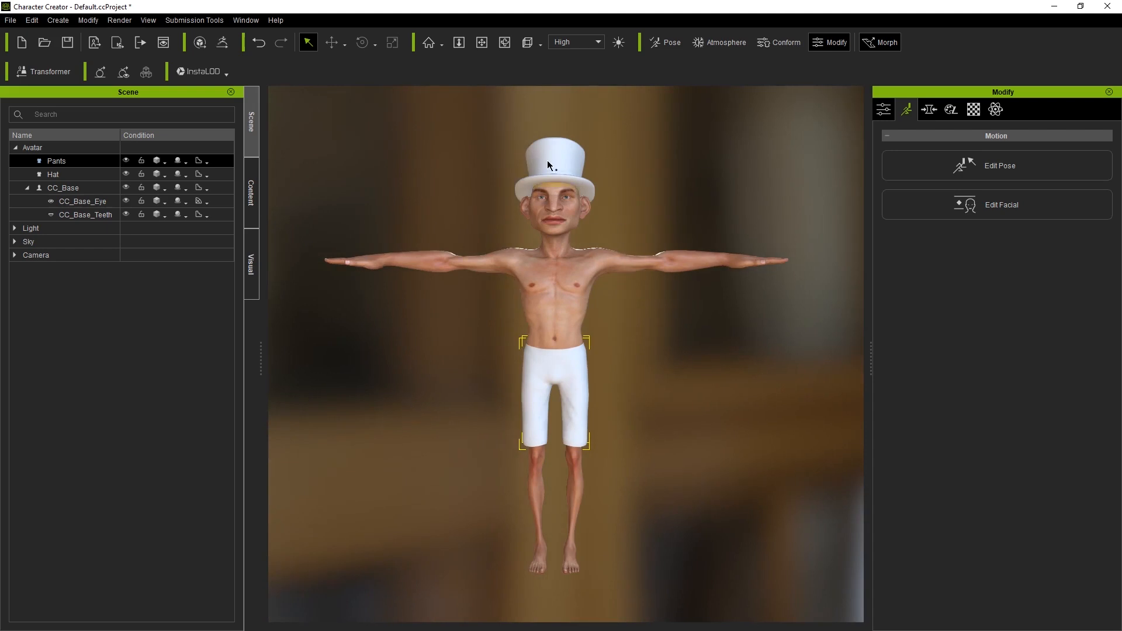
right_drag(568, 343, 629, 394)
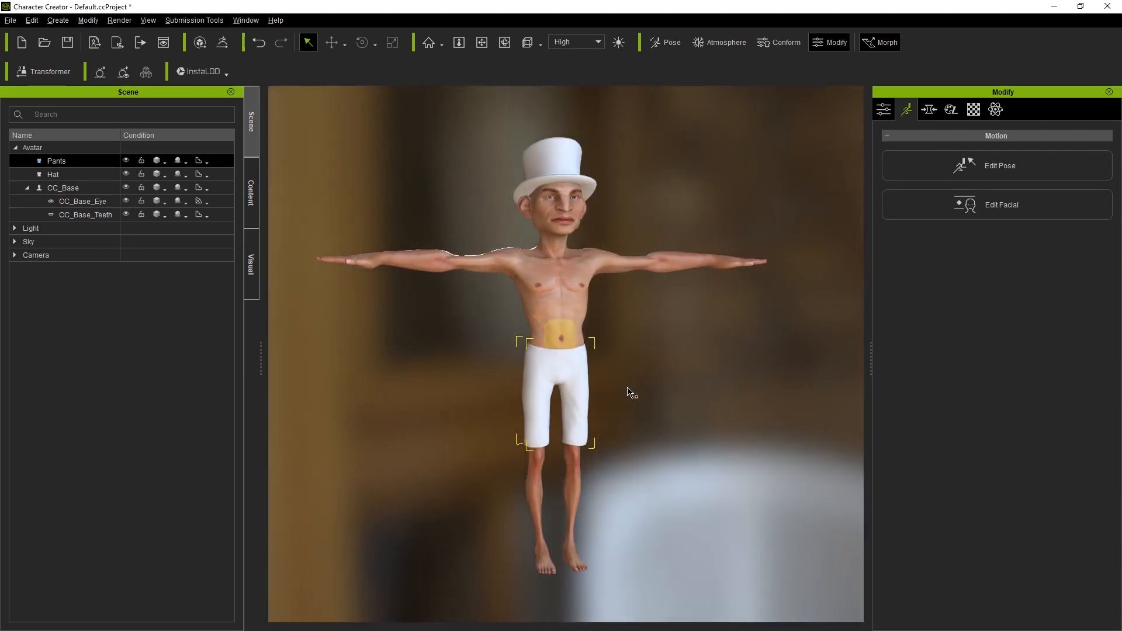
right_drag(660, 191, 631, 223)
click(672, 184)
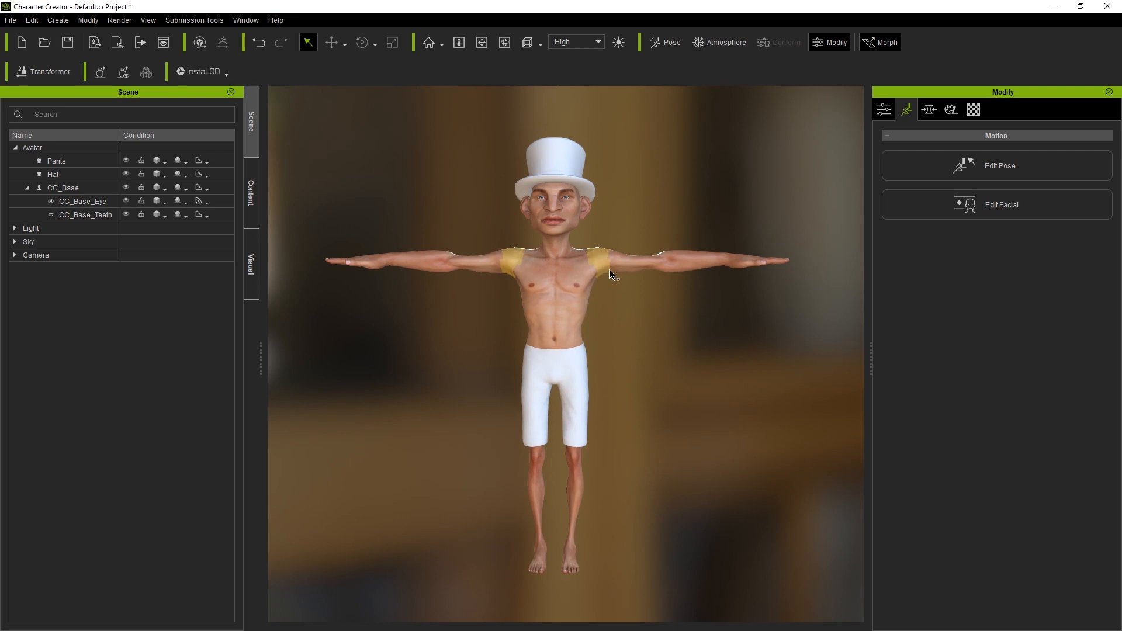
right_drag(656, 333, 674, 333)
click(251, 208)
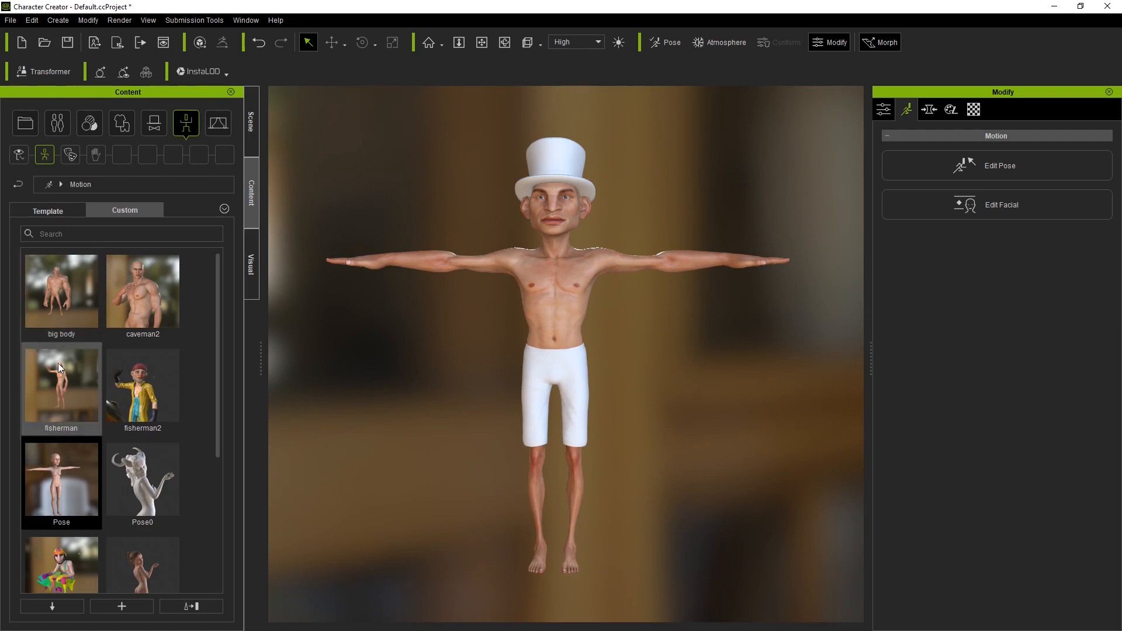
drag(59, 295, 556, 280)
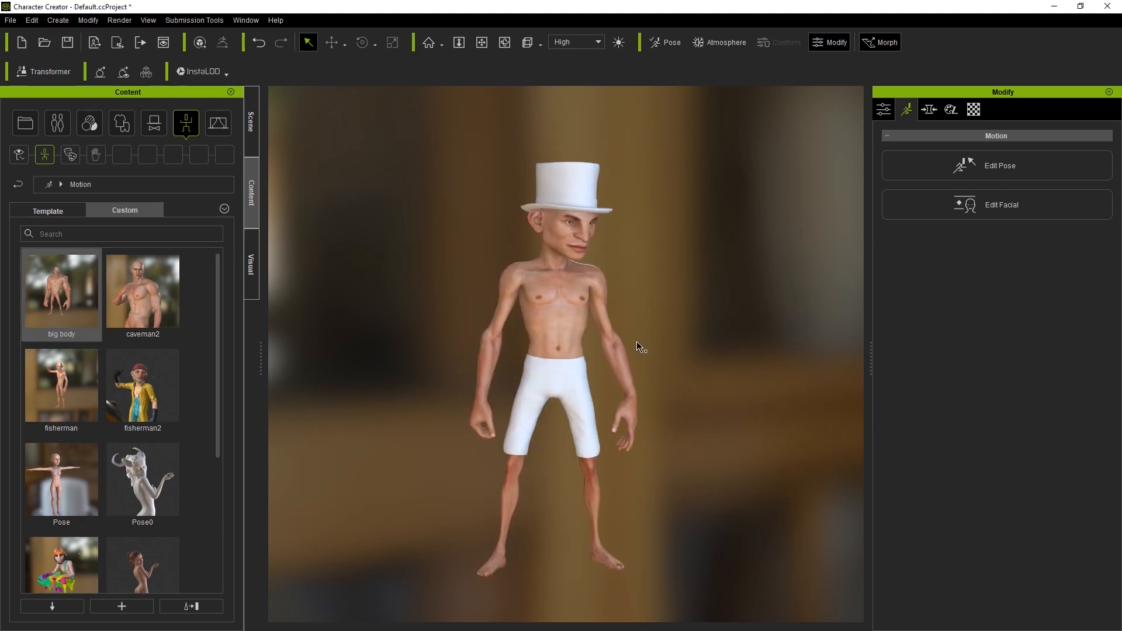
Apply the custom fisherman pose to the clothed avatar.
right_drag(666, 264, 621, 302)
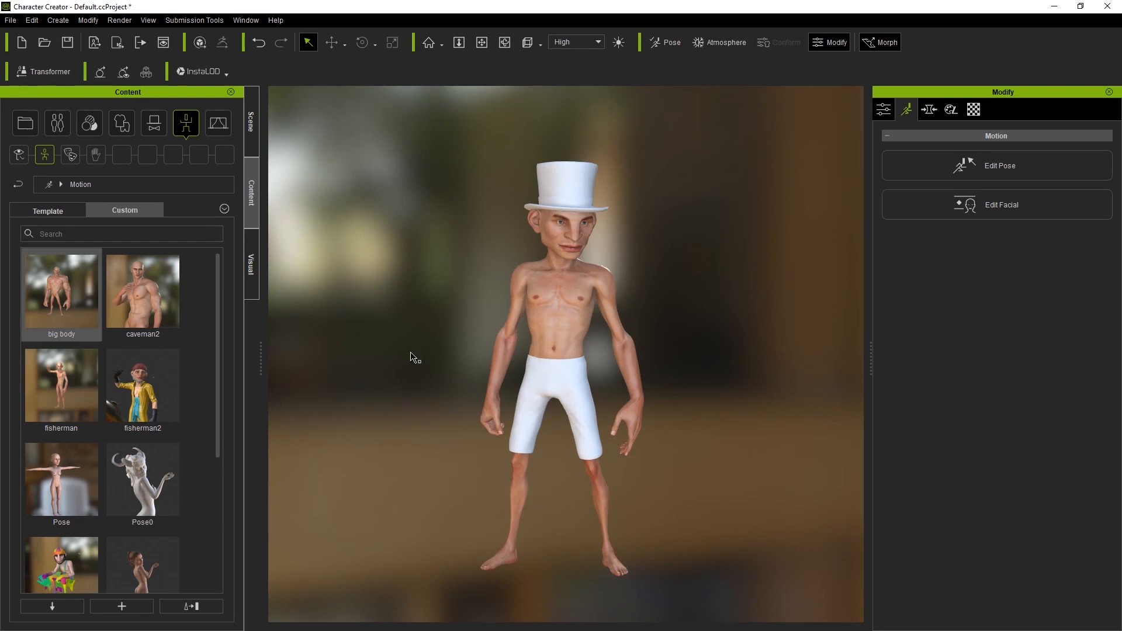
right_drag(520, 304, 574, 186)
right_drag(585, 258, 726, 373)
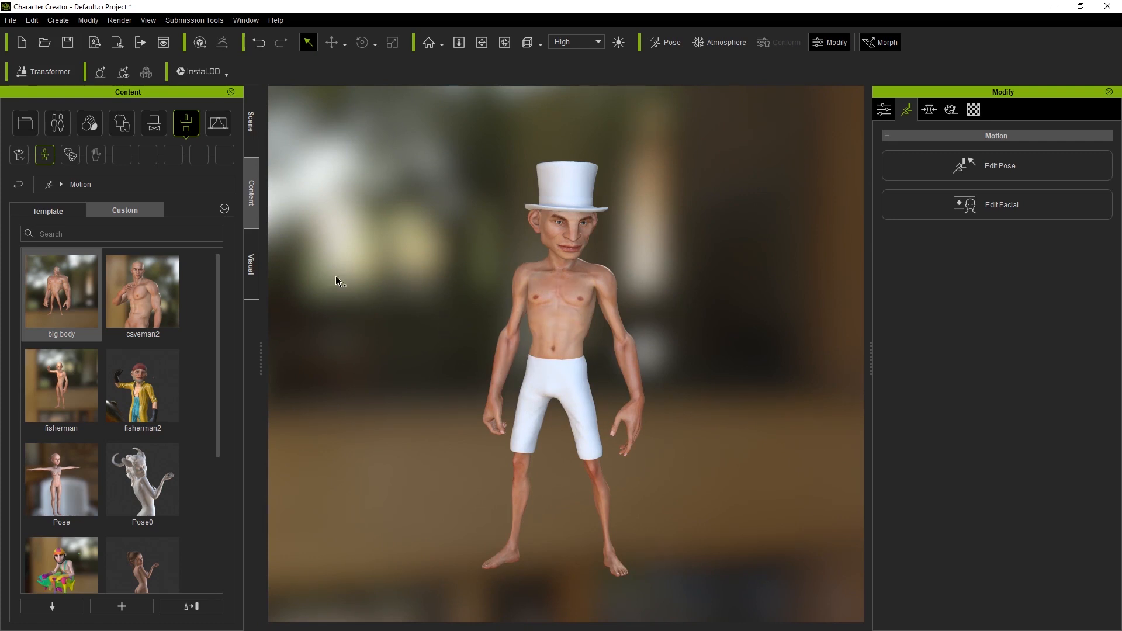
drag(73, 381, 594, 351)
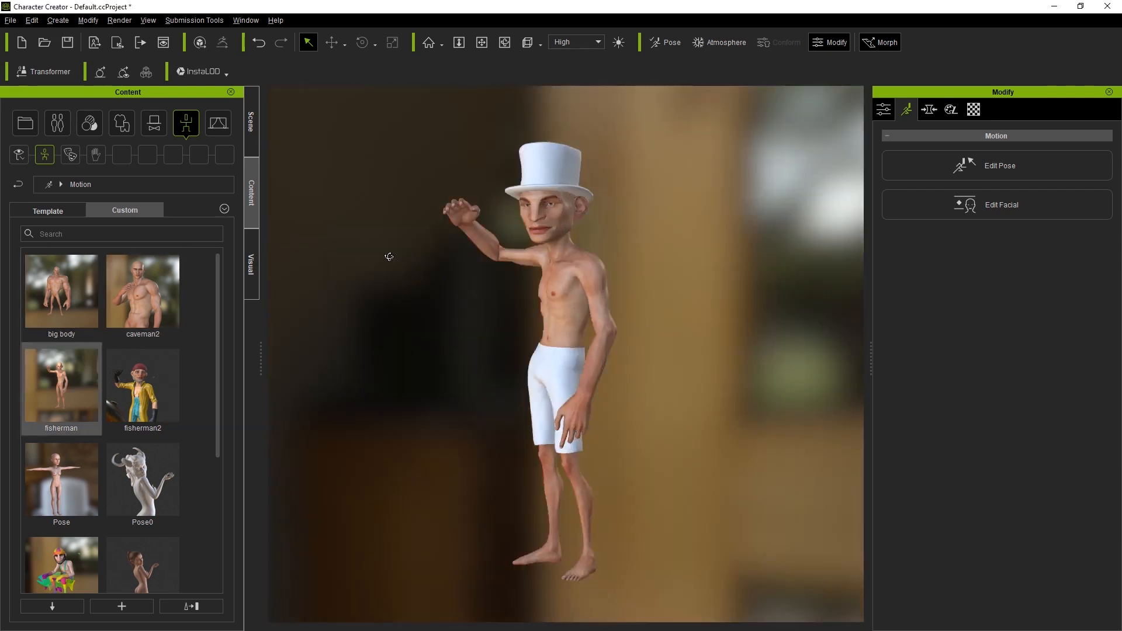
Try the custom totem pose and the big body pose on the clothed avatar.
scroll(213, 377, down, 3)
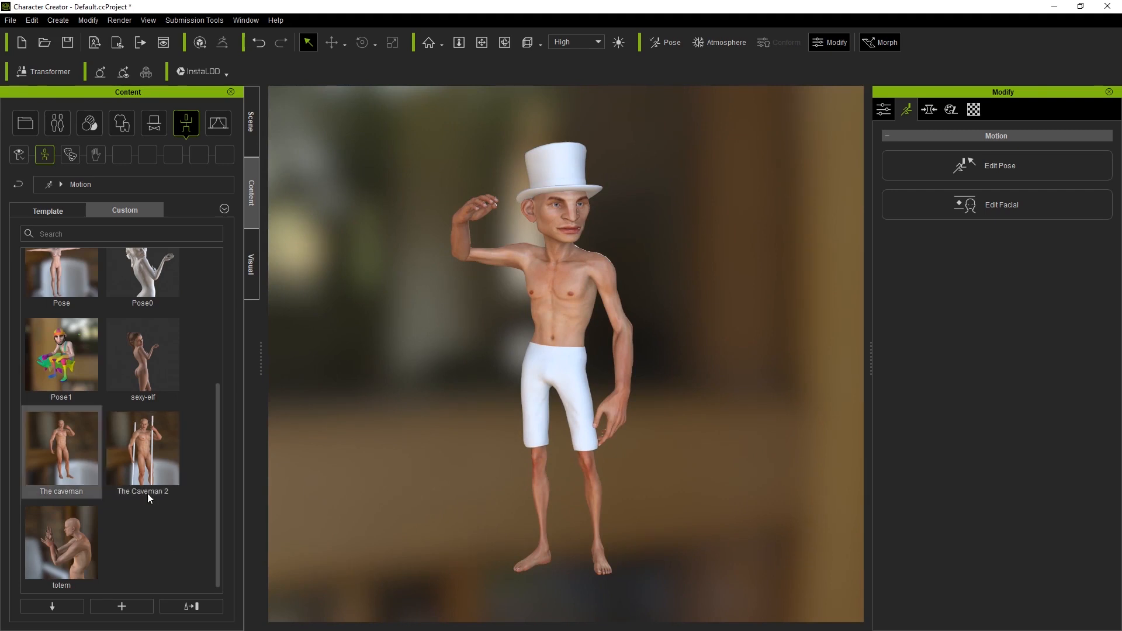
drag(68, 538, 519, 285)
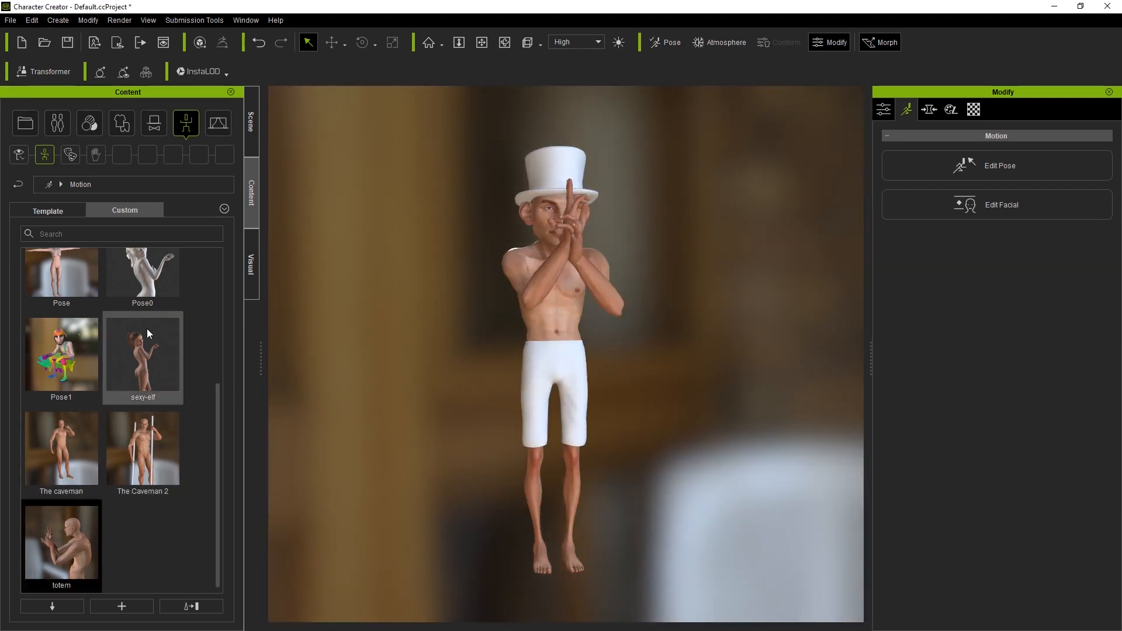
scroll(65, 285, up, 3)
drag(64, 281, 563, 275)
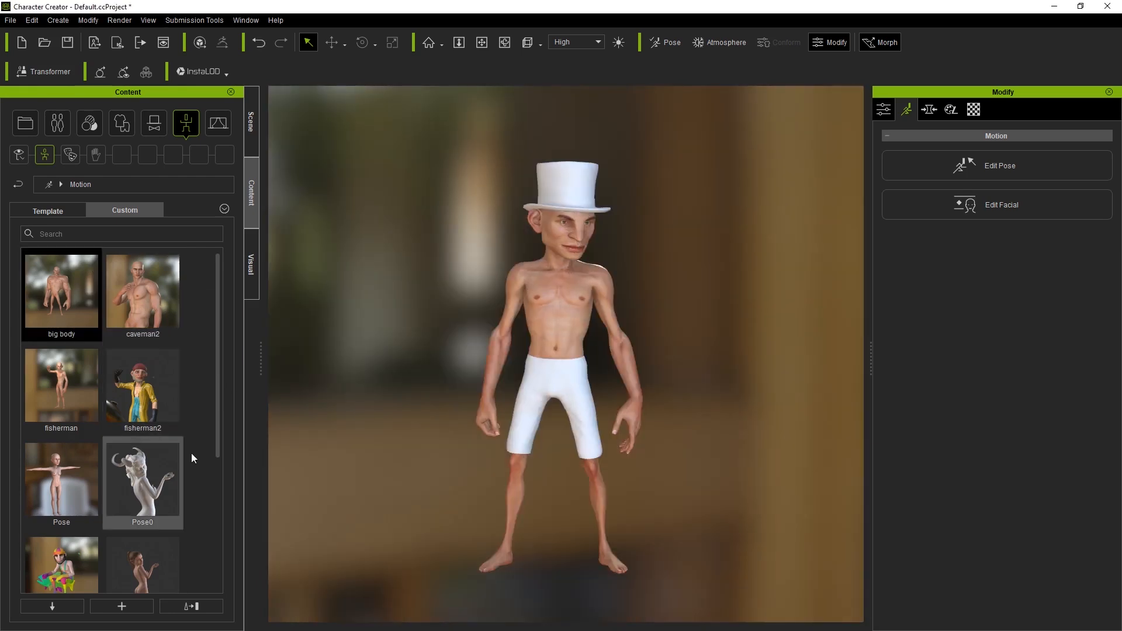
Apply the Sitting_Barstool pose from the 2_Male Pose template folder to the avatar.
click(52, 212)
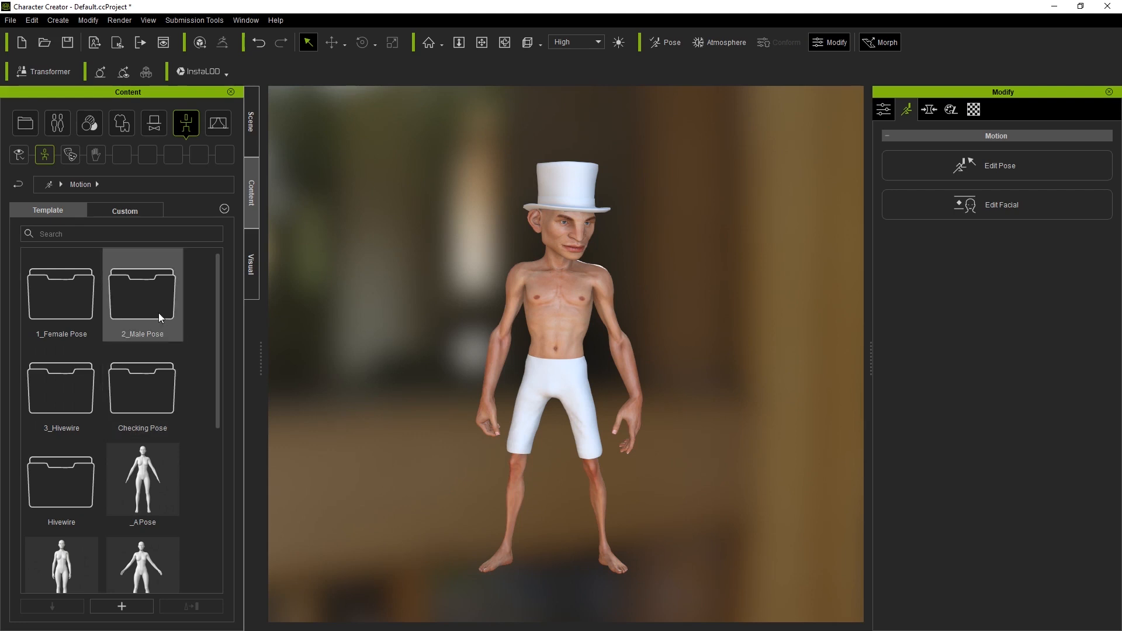
double_click(146, 294)
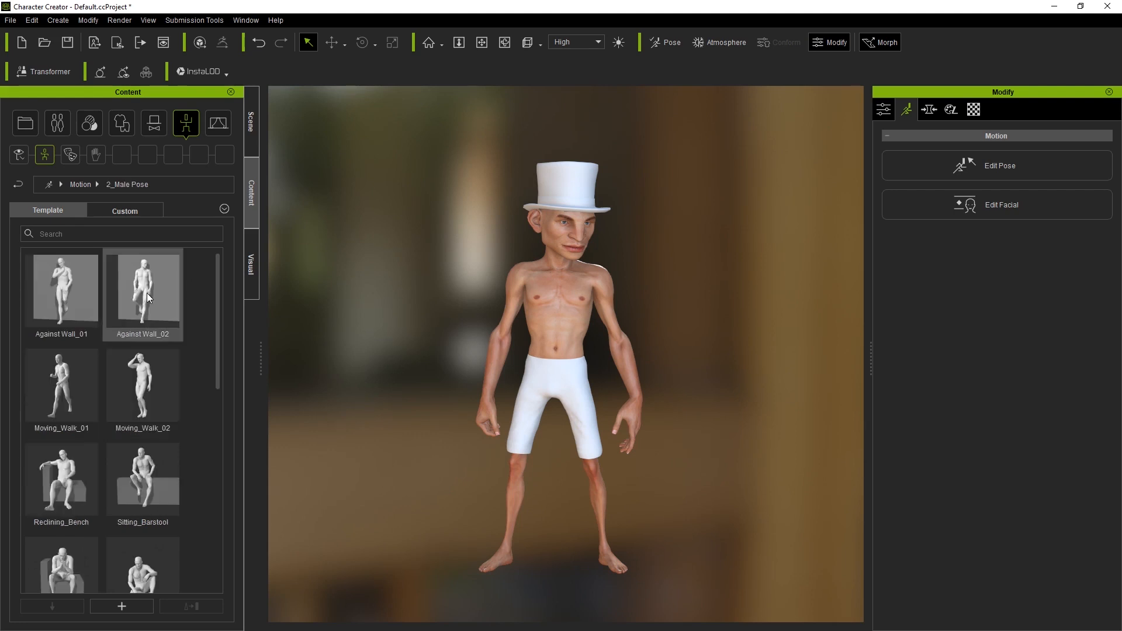
scroll(146, 456, down, 5)
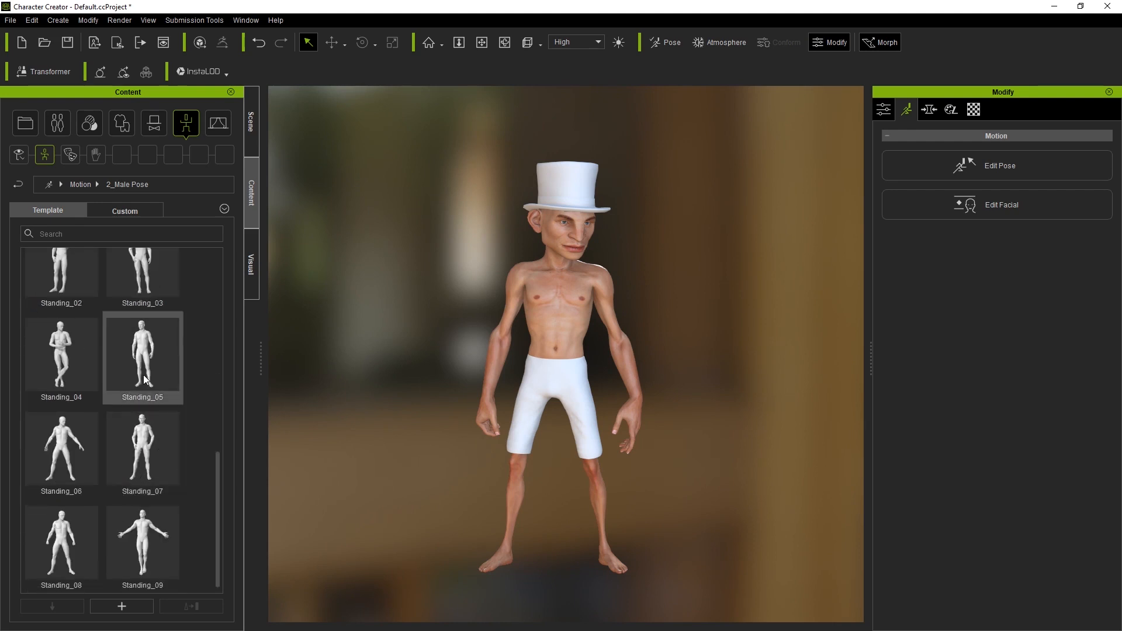
scroll(144, 374, up, 3)
drag(146, 287, 523, 525)
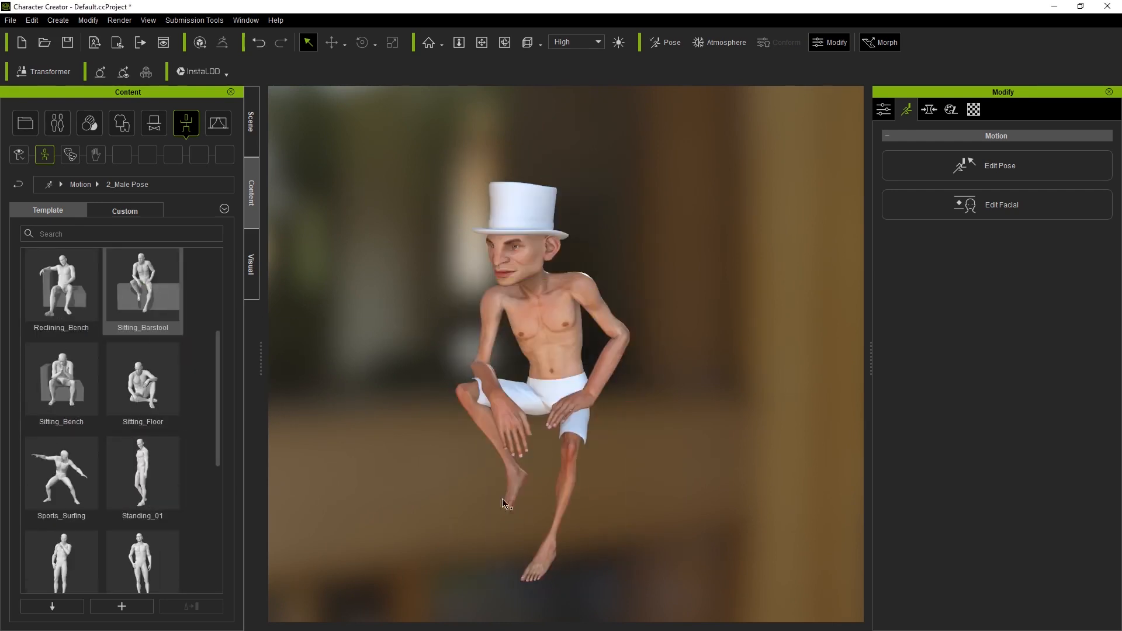
Examine how the trouser legs deform around the thighs and knees in the seated pose.
right_drag(505, 365, 253, 423)
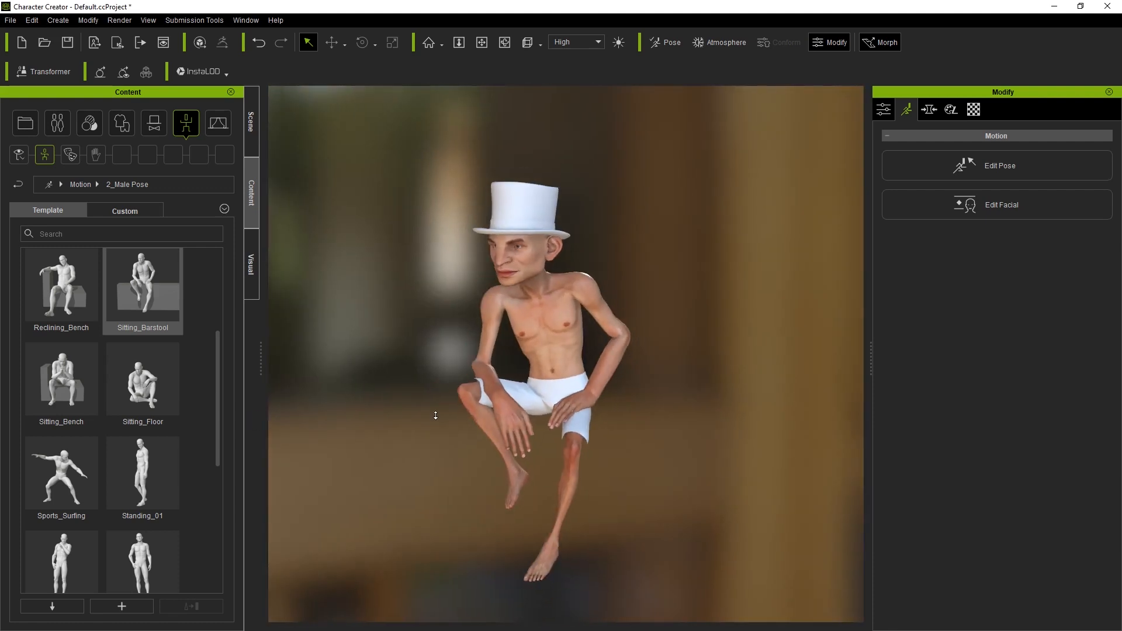
scroll(436, 401, up, 5)
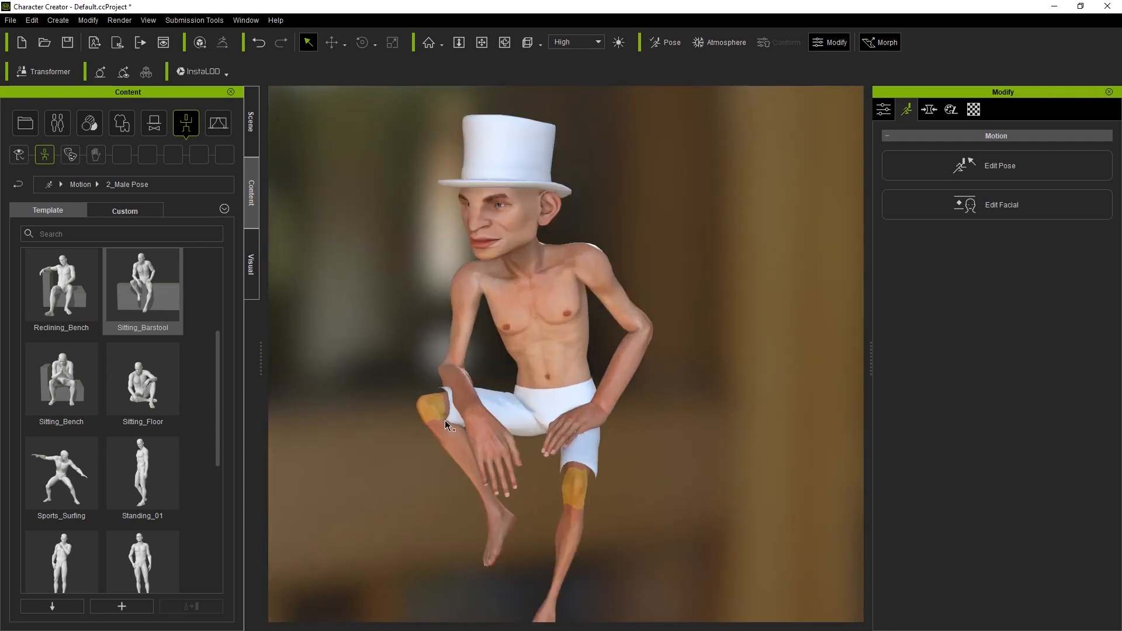
right_drag(555, 374, 606, 343)
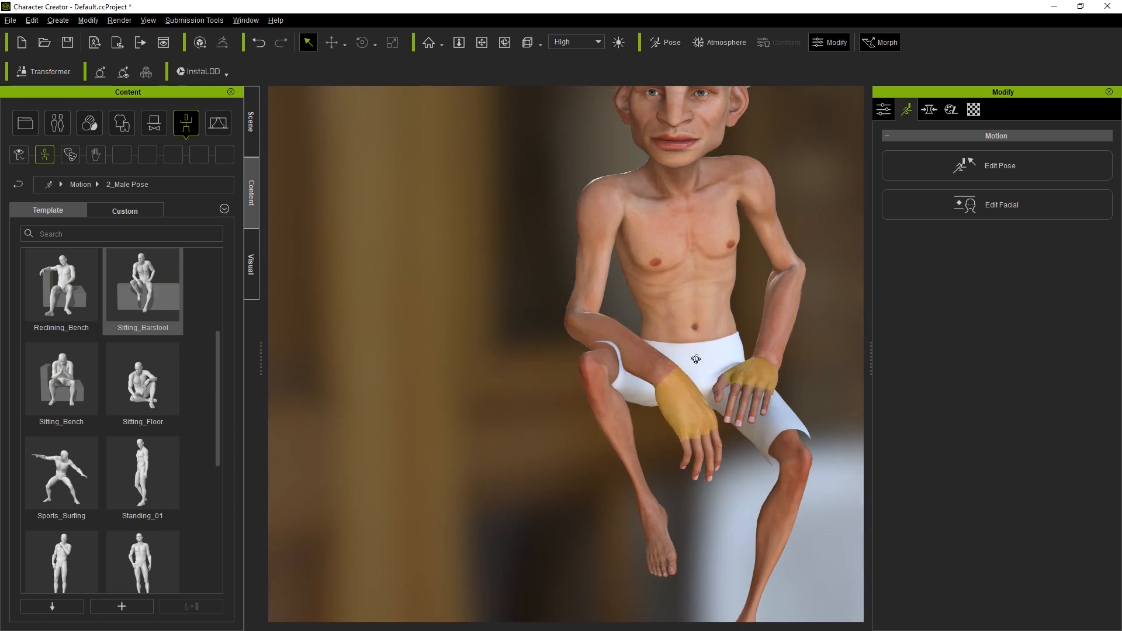
right_drag(694, 353, 681, 346)
middle_drag(681, 345, 542, 321)
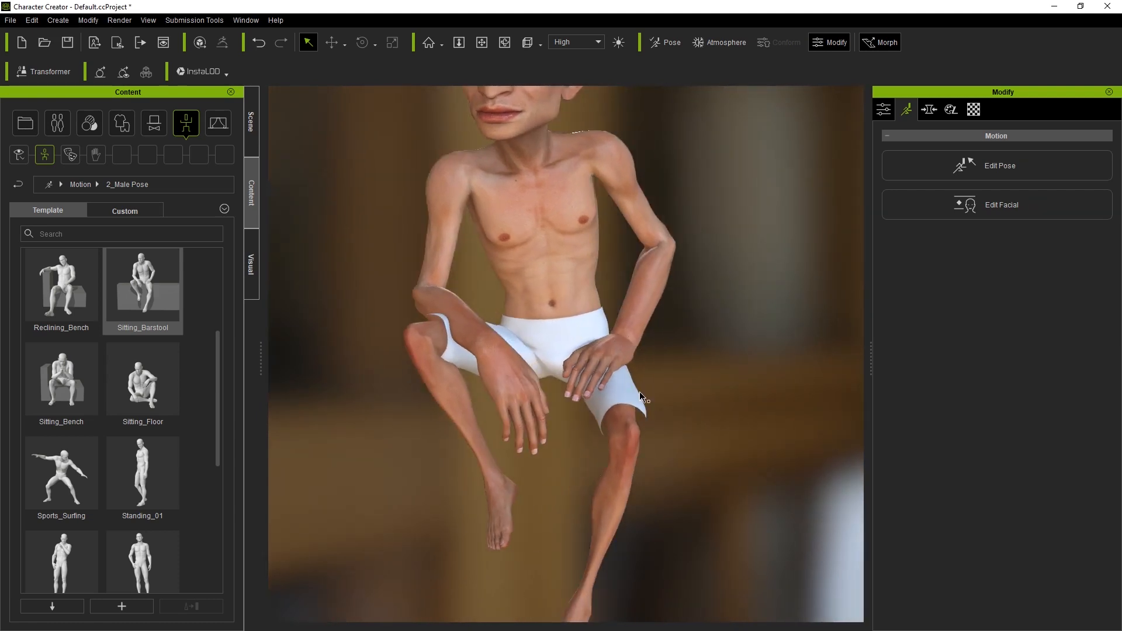
scroll(635, 401, up, 2)
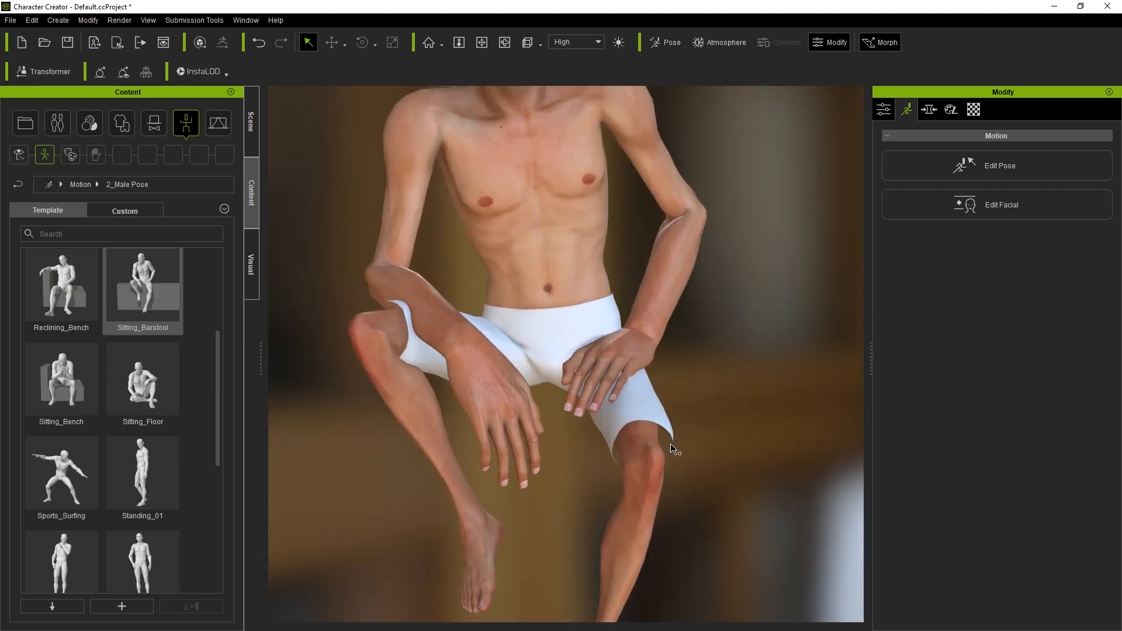
middle_drag(724, 437, 708, 416)
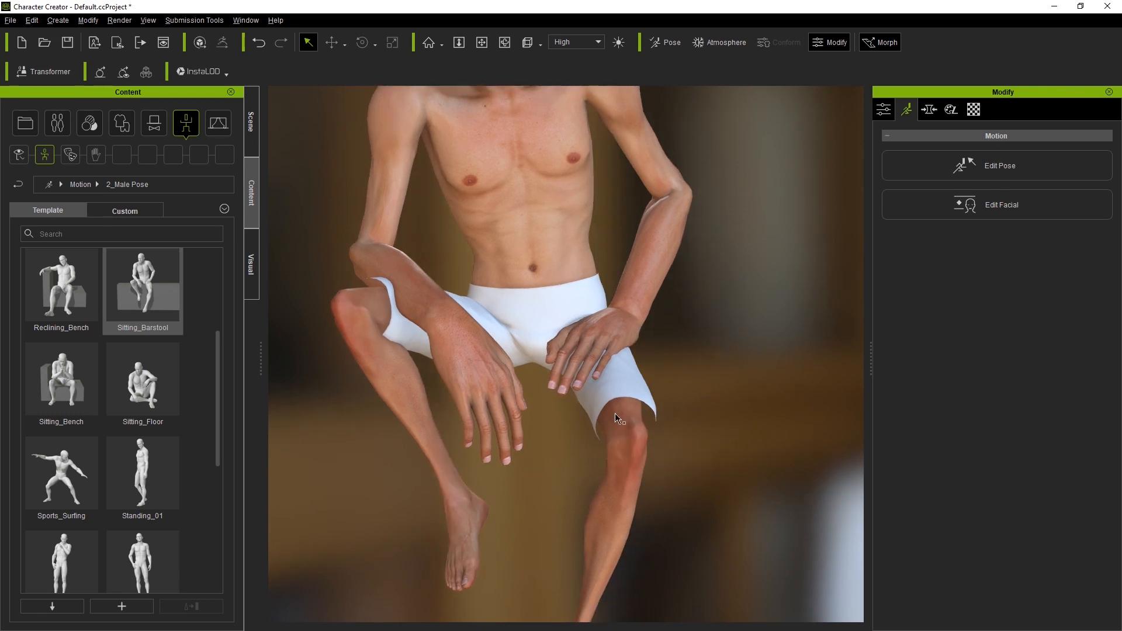
Enable the 2-sided option on the Pants material and check the trouser legs from several angles.
click(649, 396)
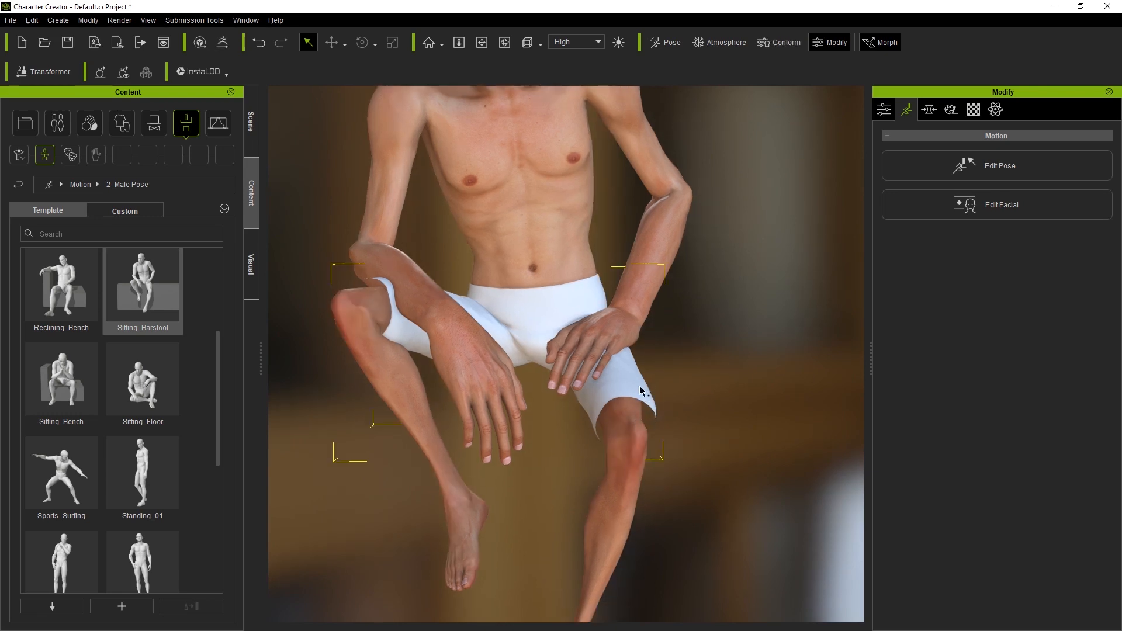
click(974, 113)
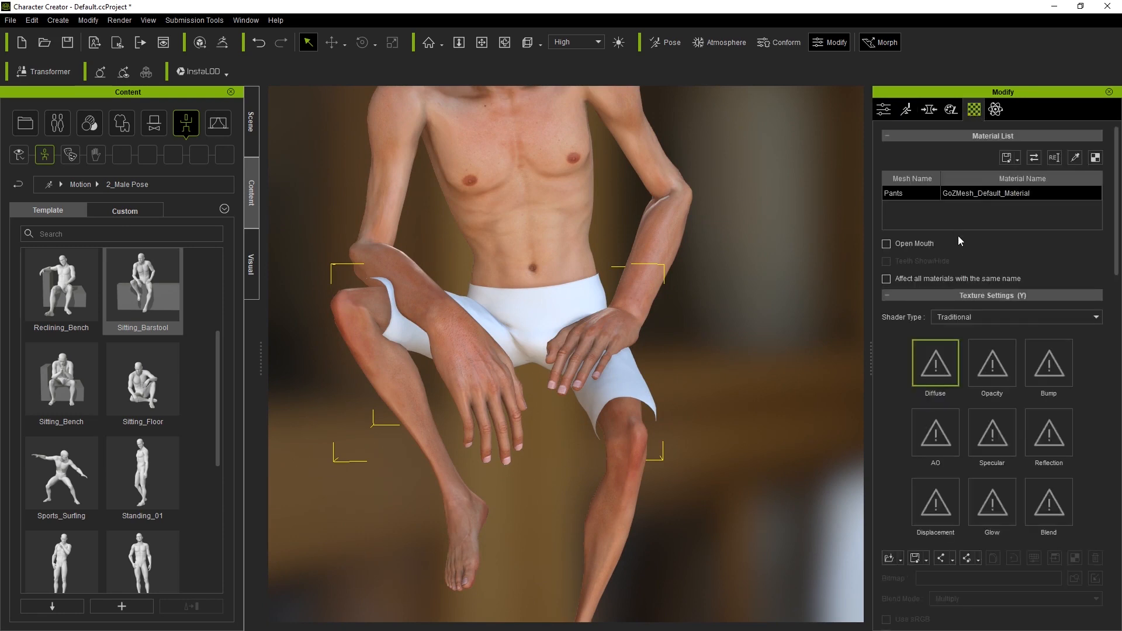
scroll(958, 244, down, 10)
scroll(958, 244, down, 8)
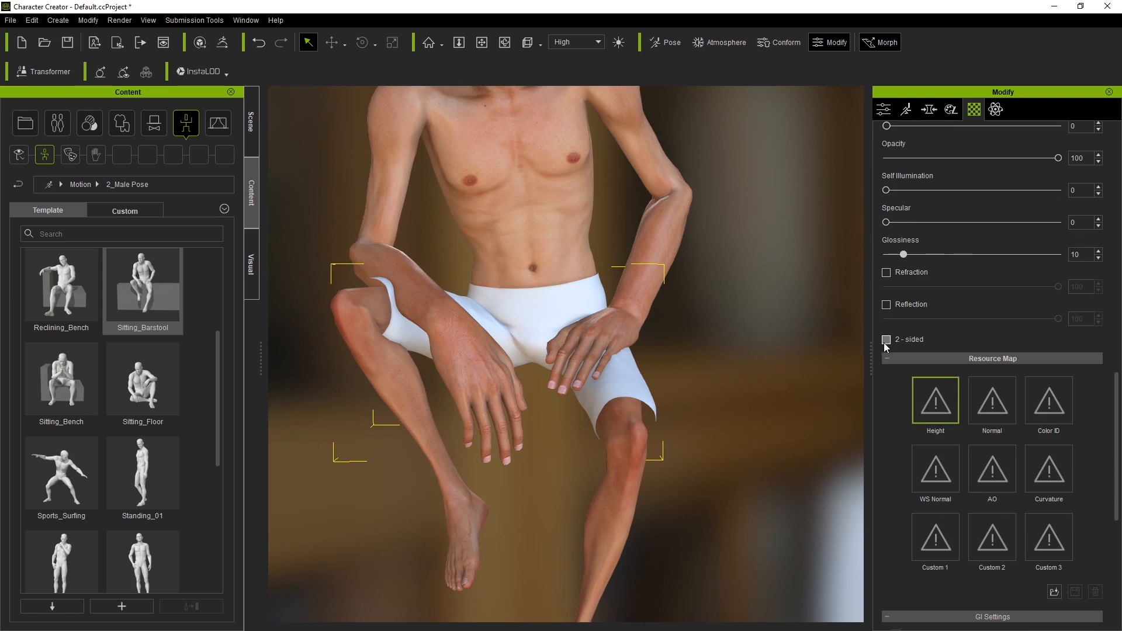
click(887, 339)
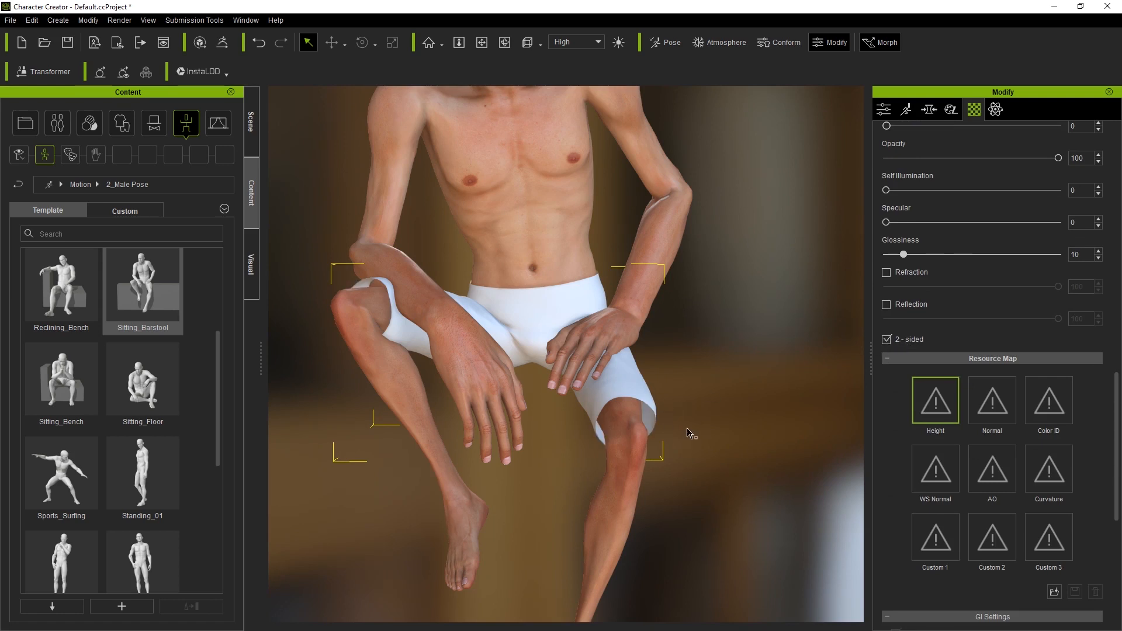
scroll(707, 375, down, 3)
right_drag(718, 373, 586, 298)
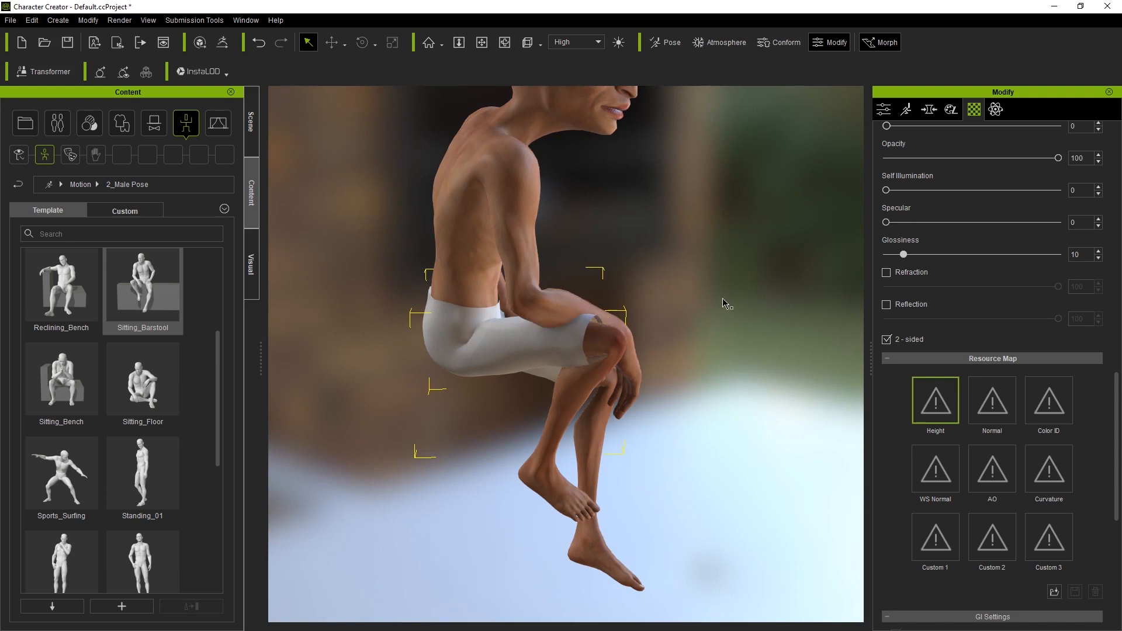
right_drag(732, 276, 718, 257)
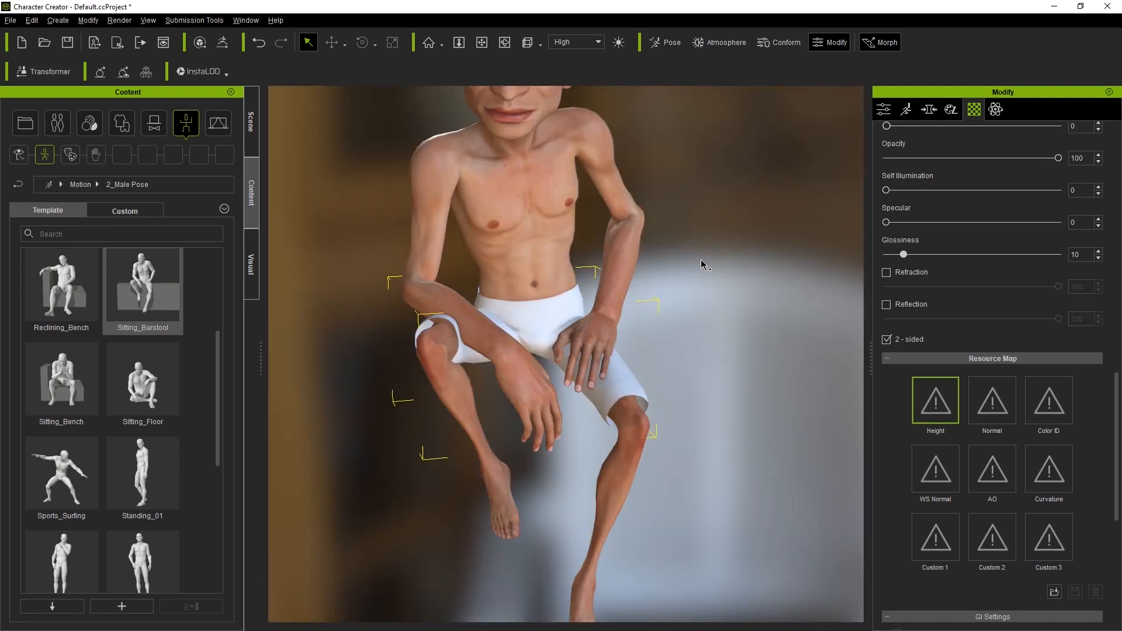
scroll(672, 230, up, 3)
scroll(661, 217, down, 5)
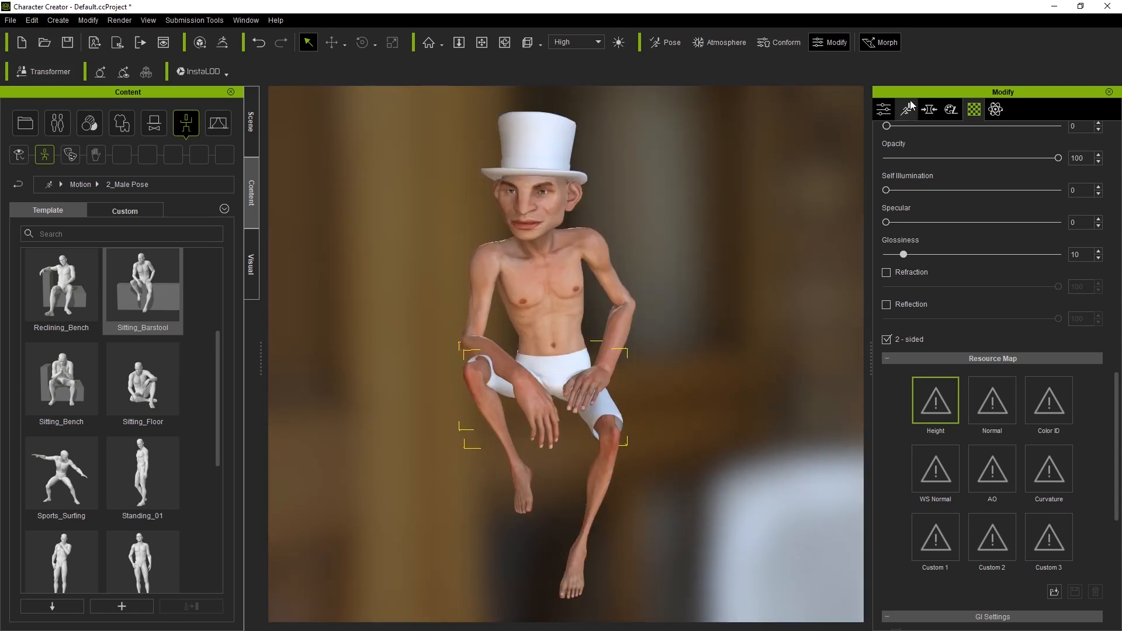
Open the Edit Pose settings and raise the avatar's right hand toward the knee.
click(908, 109)
click(975, 167)
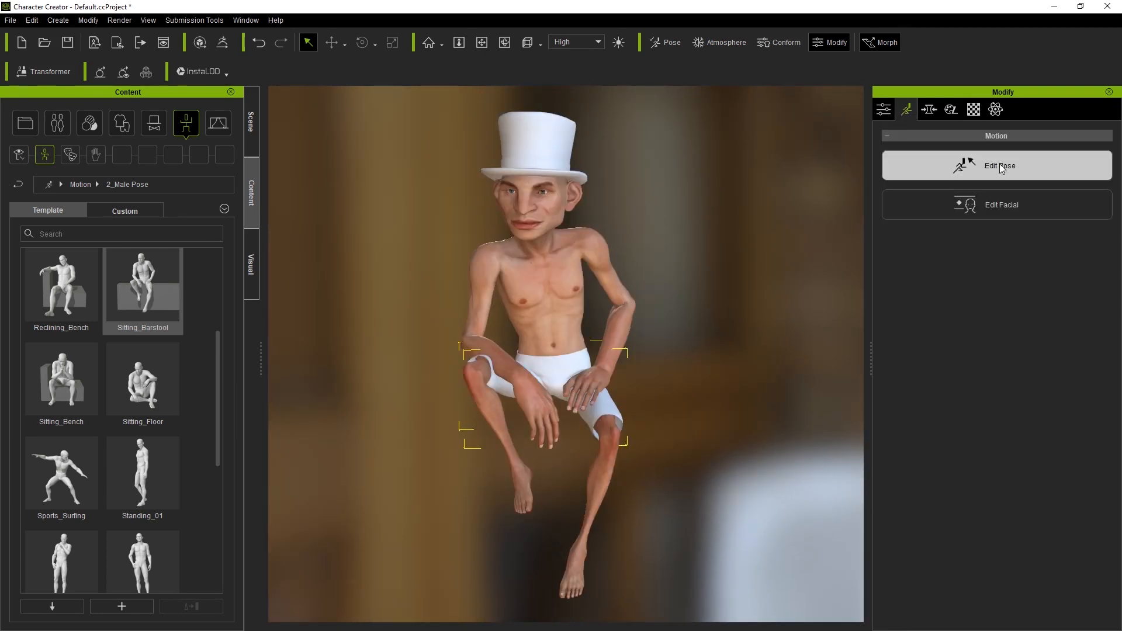
click(844, 339)
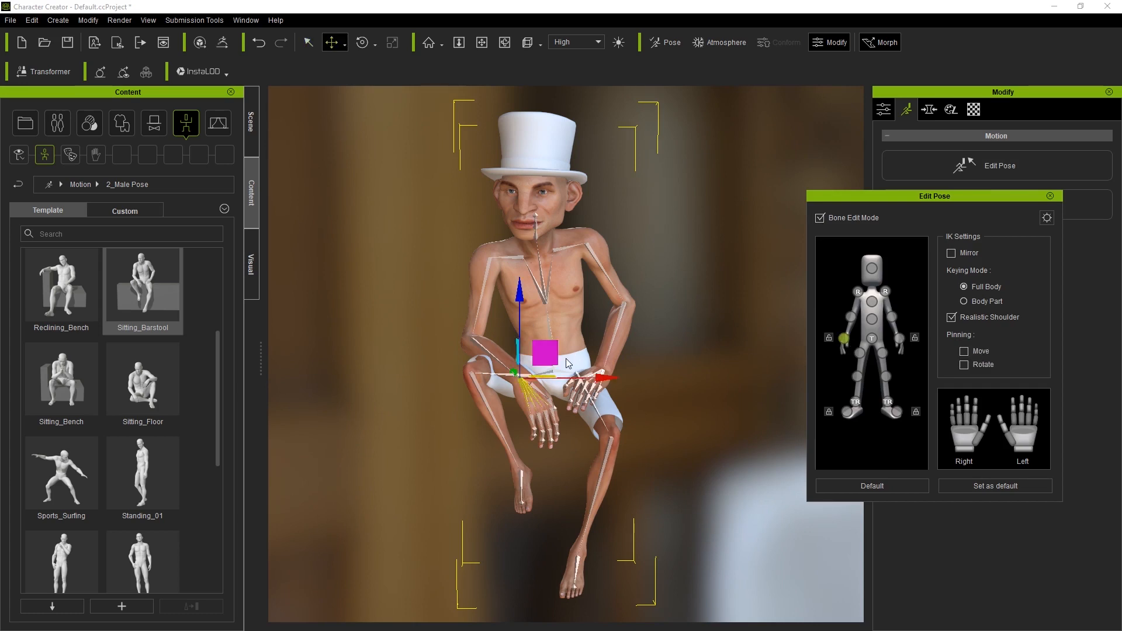
drag(539, 342, 537, 319)
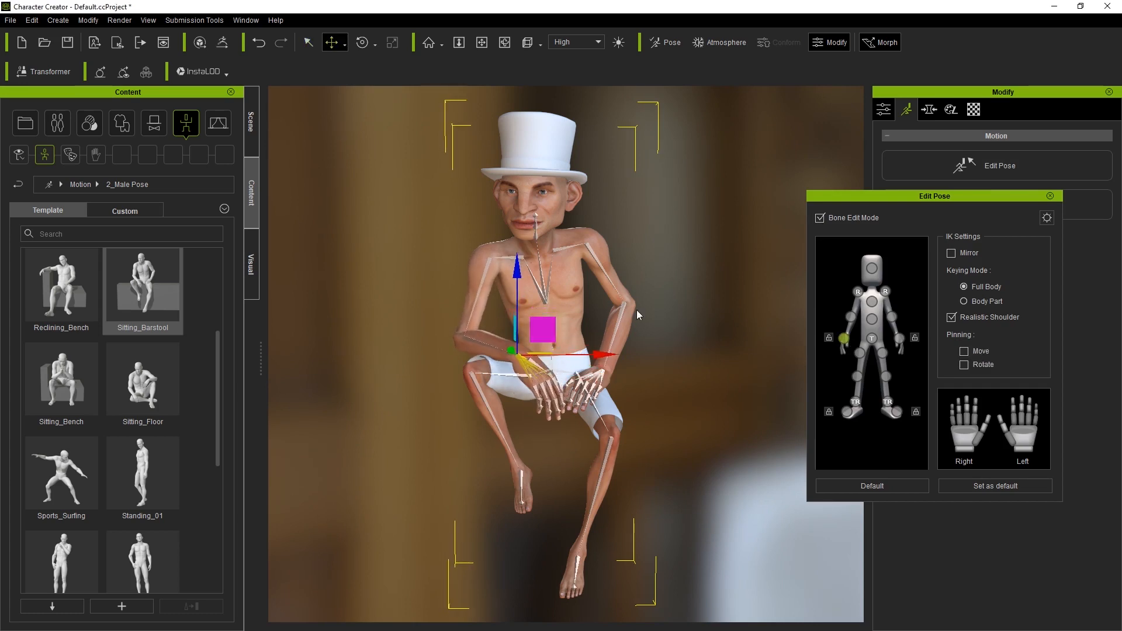
Rotate the avatar's head bone to turn and tilt the face toward its left shoulder, and close pose editing.
right_drag(721, 226, 408, 257)
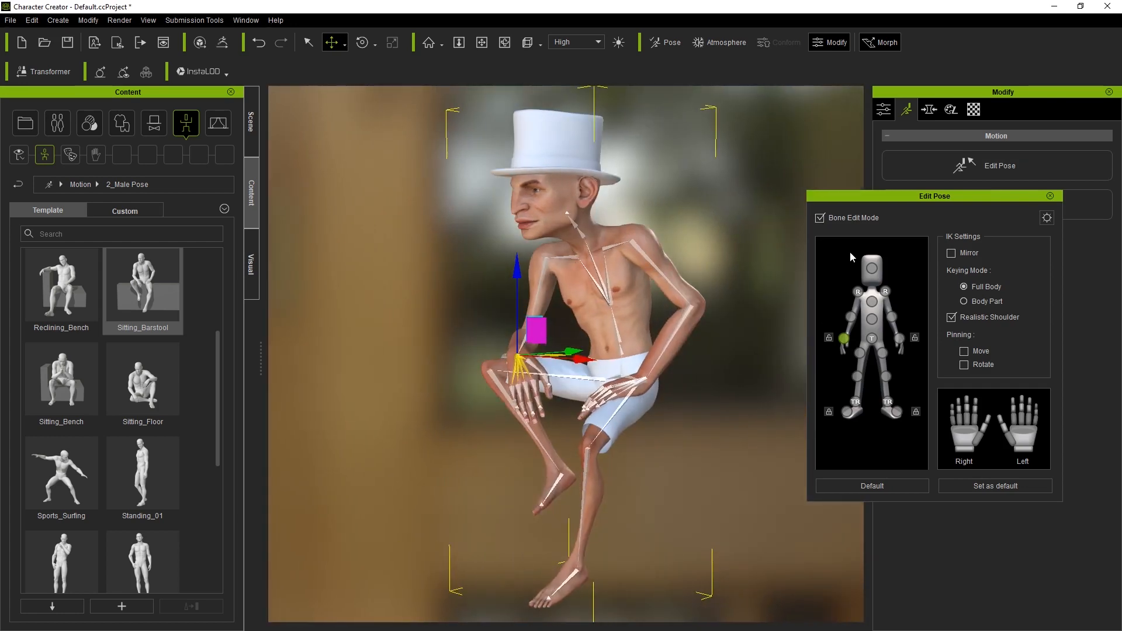
click(871, 270)
key(e)
drag(562, 204, 598, 182)
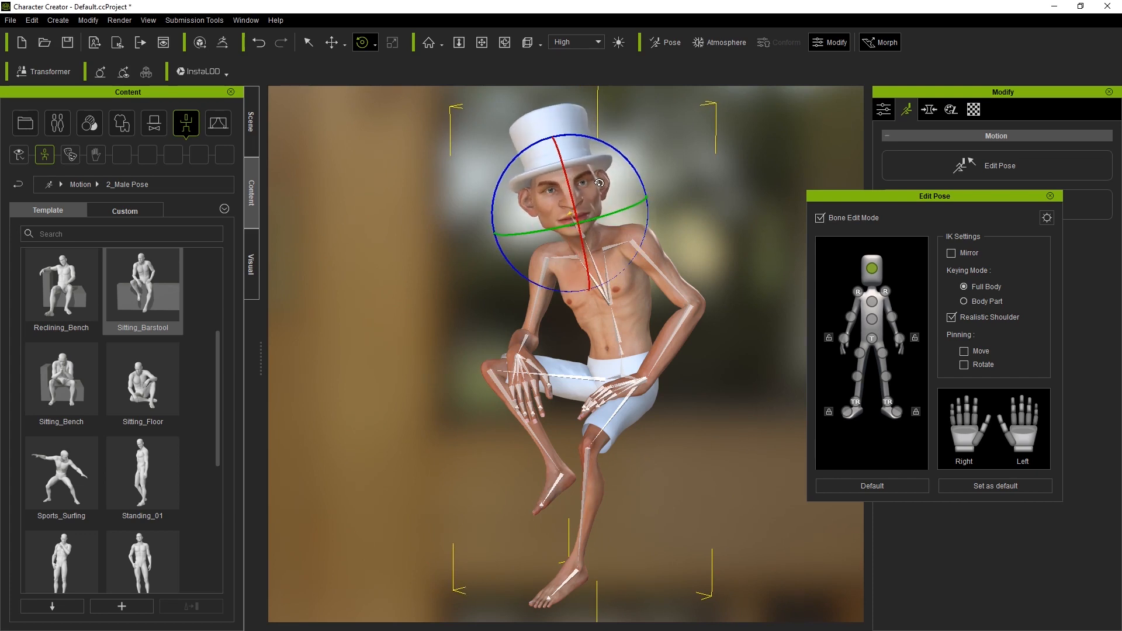
click(1051, 196)
right_drag(371, 251, 473, 263)
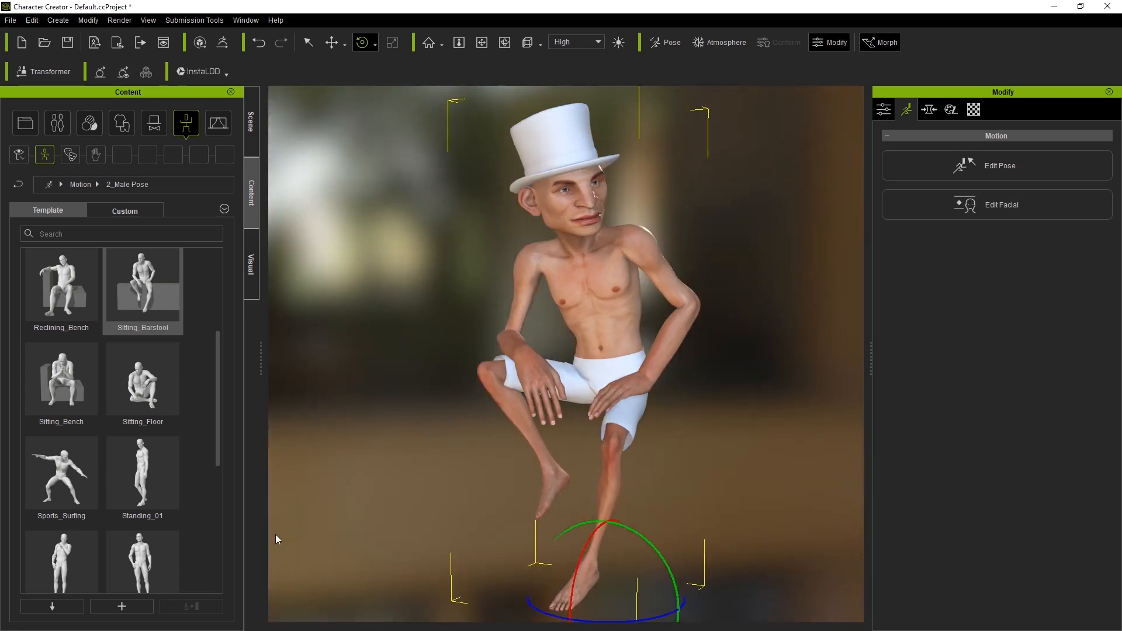
Bring up the custom pose library and deselect the avatar to review the adjusted seated pose.
click(123, 211)
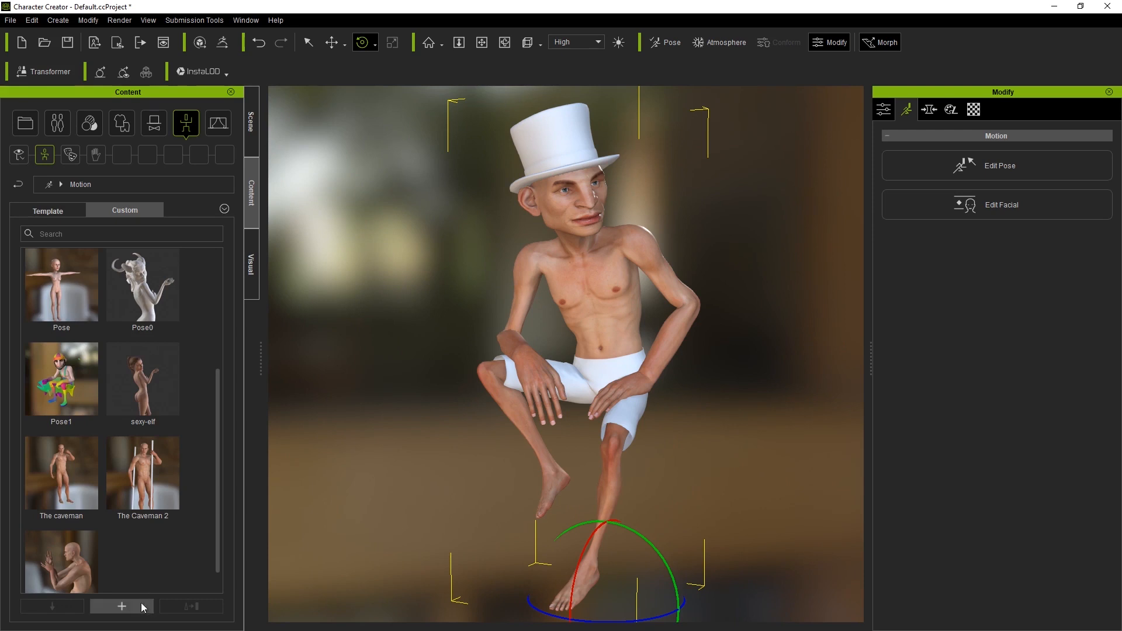
scroll(606, 338, down, 3)
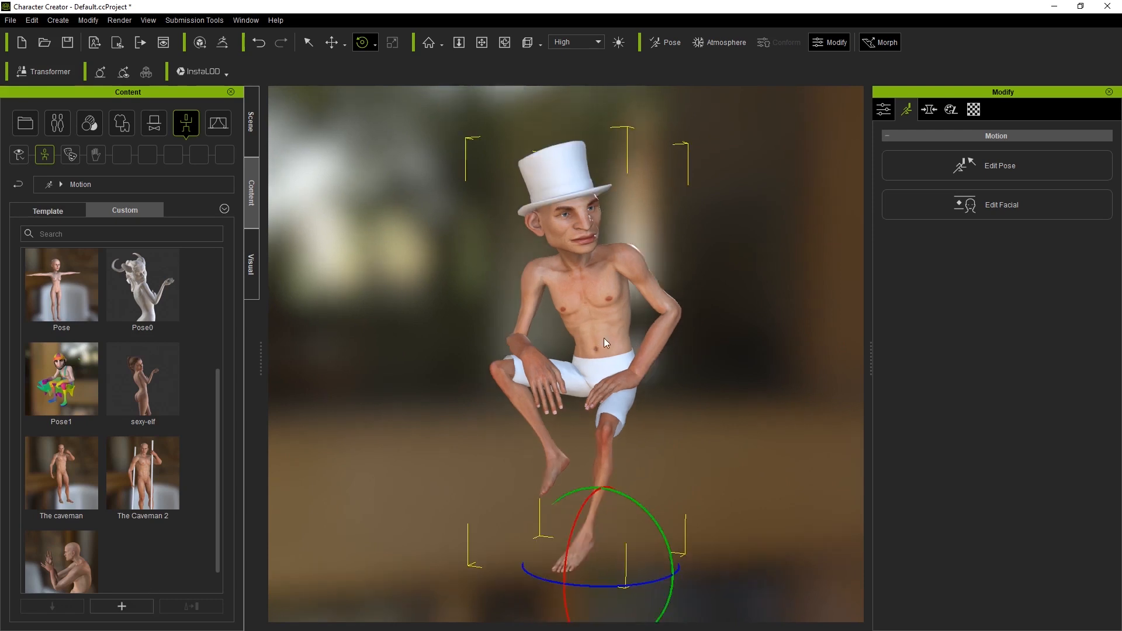
right_drag(425, 311, 618, 317)
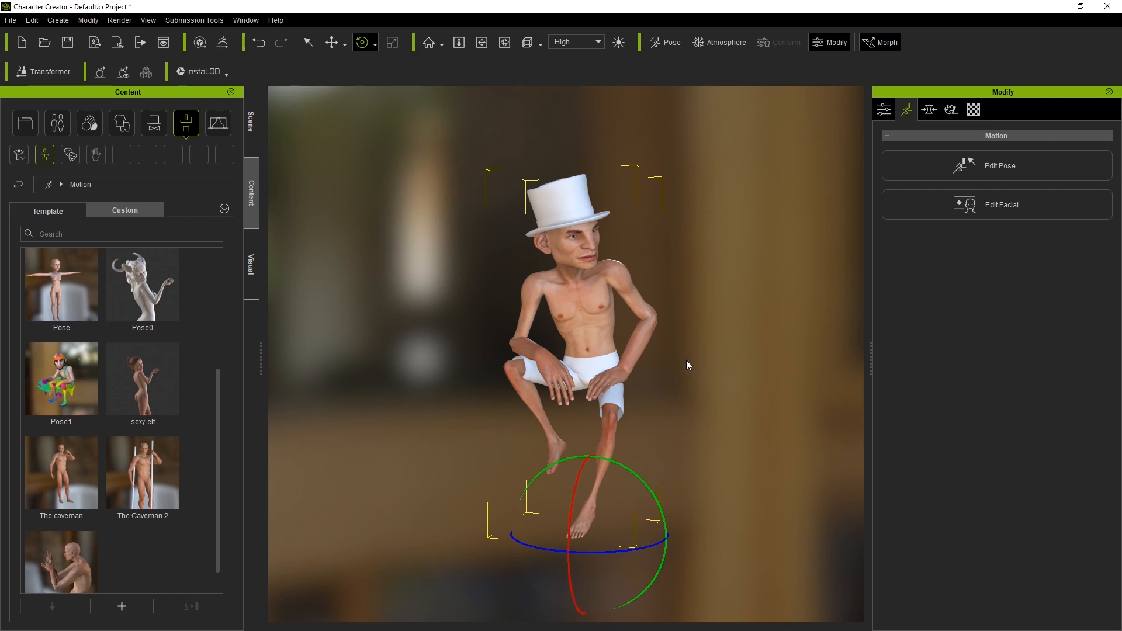
click(785, 317)
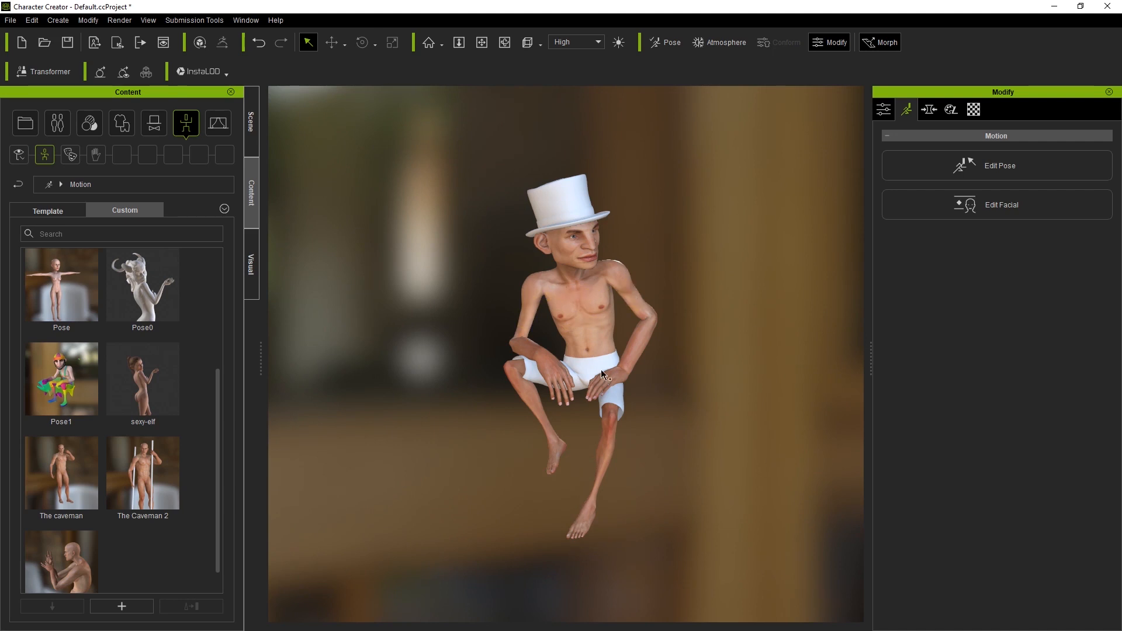
right_drag(706, 283, 647, 292)
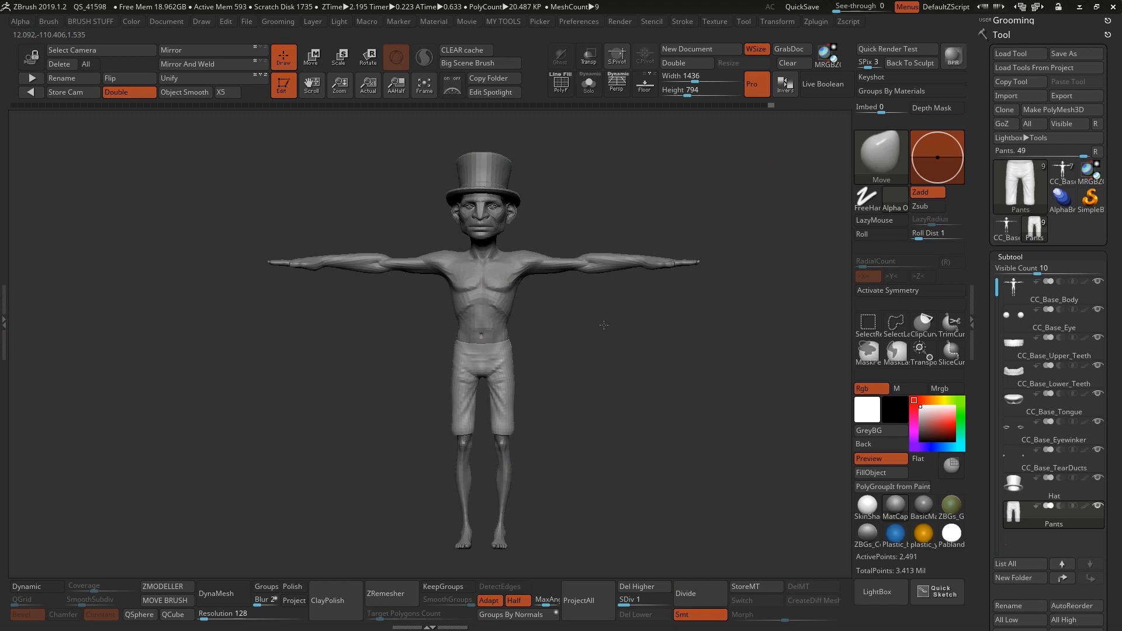
Switch to ZBrush and raise the CC_Base_Body subtool to subdivision level 5.
ctrl+right_drag(620, 281, 682, 406)
alt+right_drag(829, 370, 600, 344)
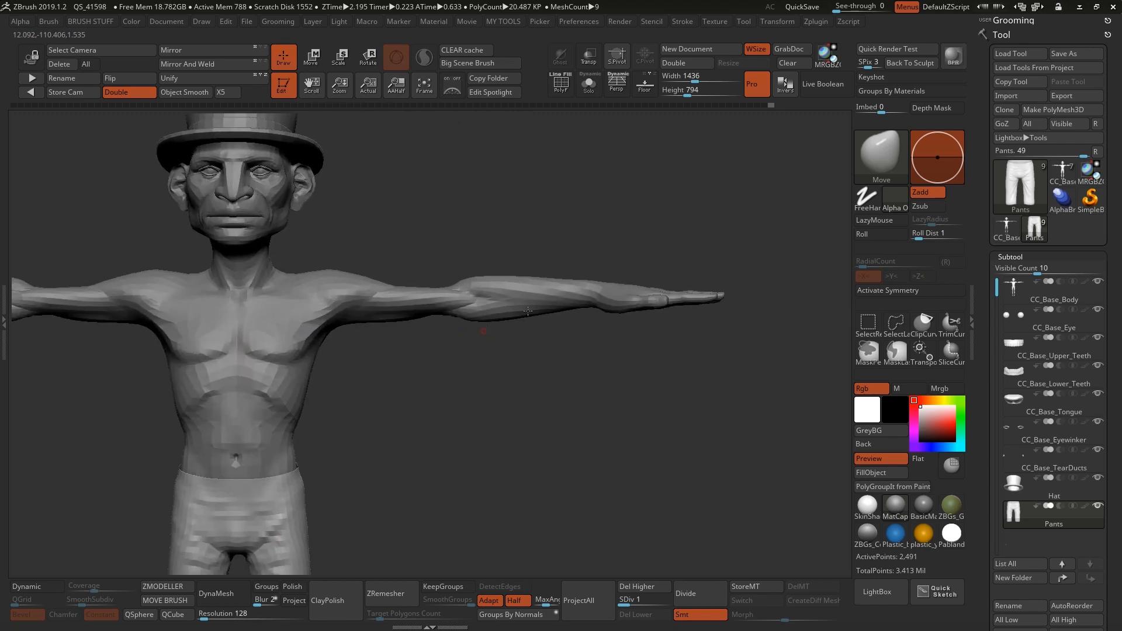
alt+right_drag(571, 386, 655, 396)
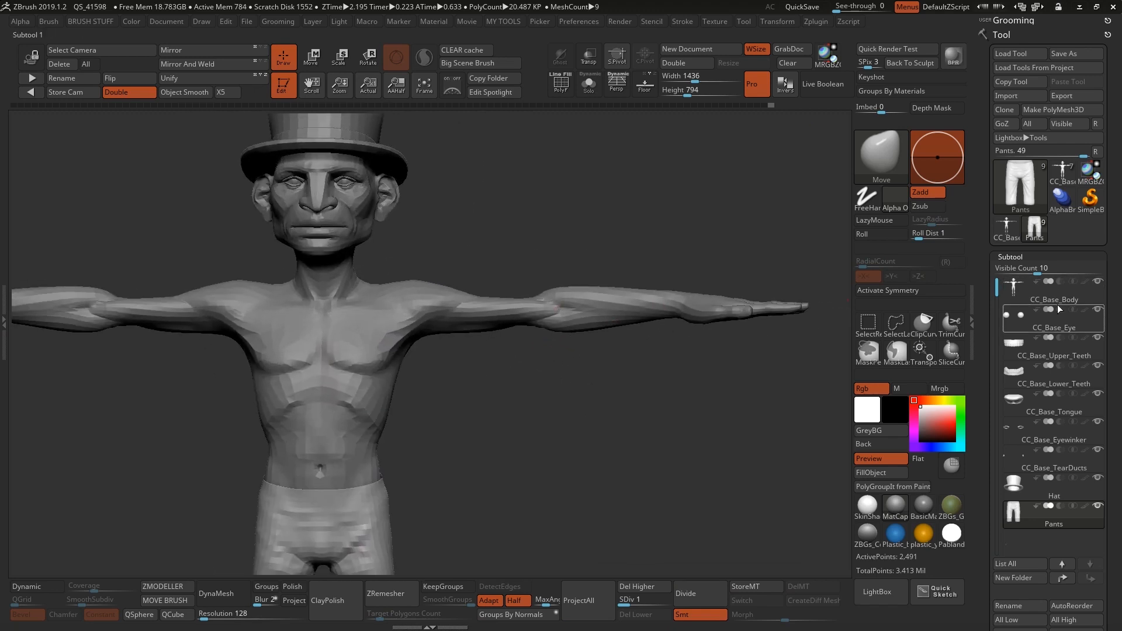
click(1057, 307)
click(1059, 298)
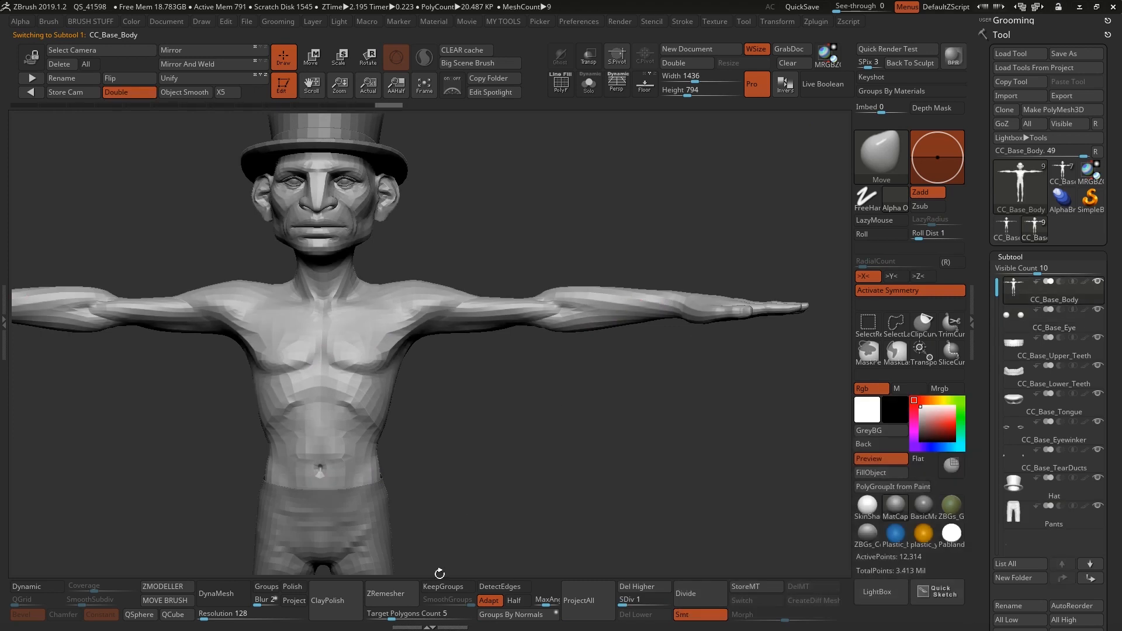
drag(631, 601, 666, 602)
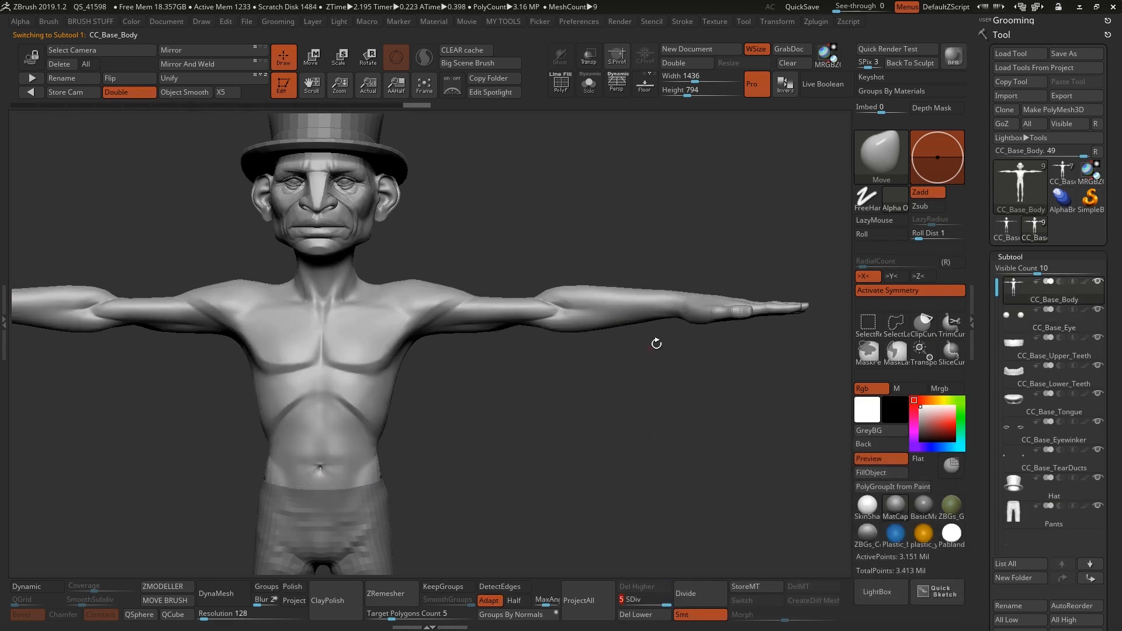
Mask a narrow band around both wrists of the body with X symmetry active.
drag(653, 343, 692, 298)
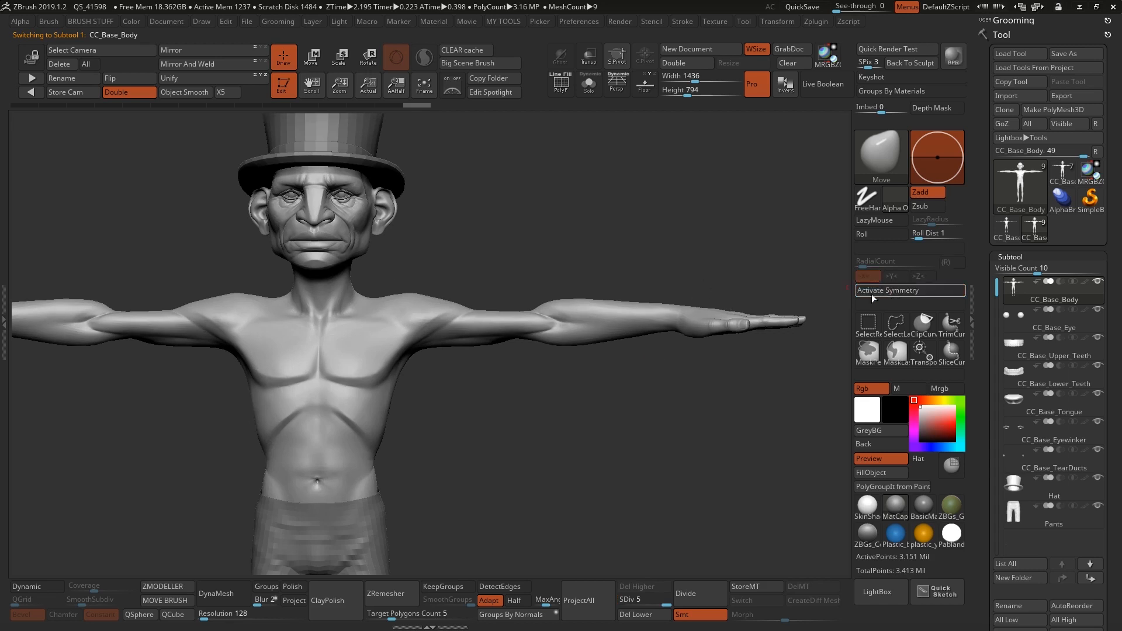
mouse_move(561, 253)
alt+mouse_down()
mouse_move(761, 255)
mouse_move(581, 253)
alt+mouse_up()
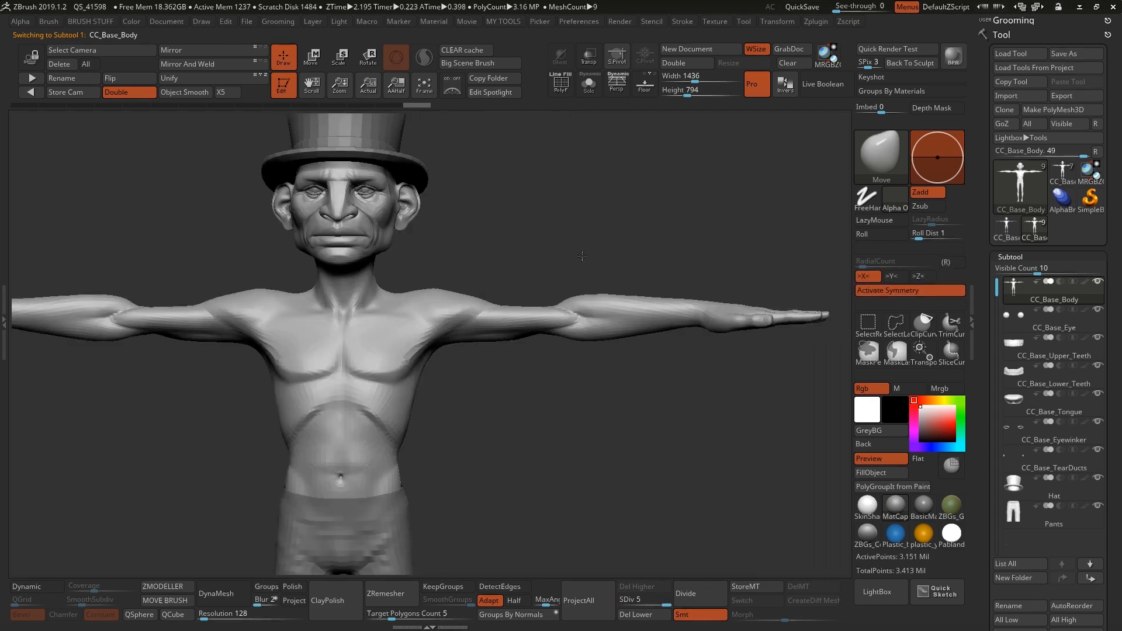
alt+drag(733, 261, 691, 265)
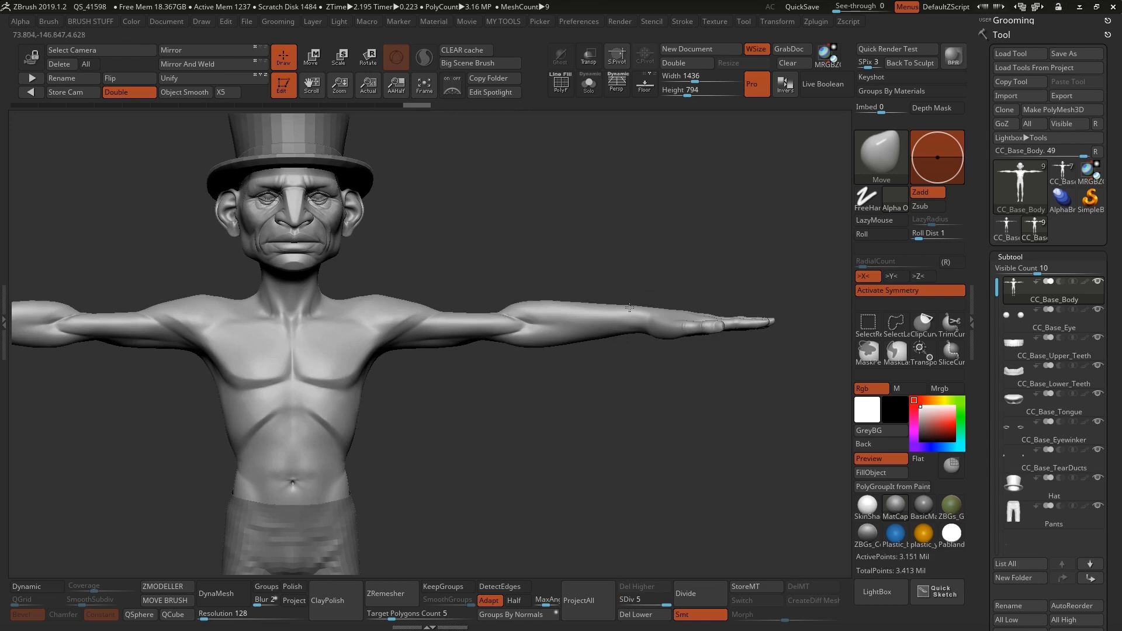
key(ctrl)
ctrl+drag(638, 355, 645, 272)
Extract the masked wrist bands as a new subtool with thickness 0 and accept the result.
mouse_move(661, 233)
alt+mouse_down()
mouse_move(604, 373)
mouse_move(653, 259)
alt+mouse_up()
drag(651, 374, 726, 401)
drag(984, 378, 987, 246)
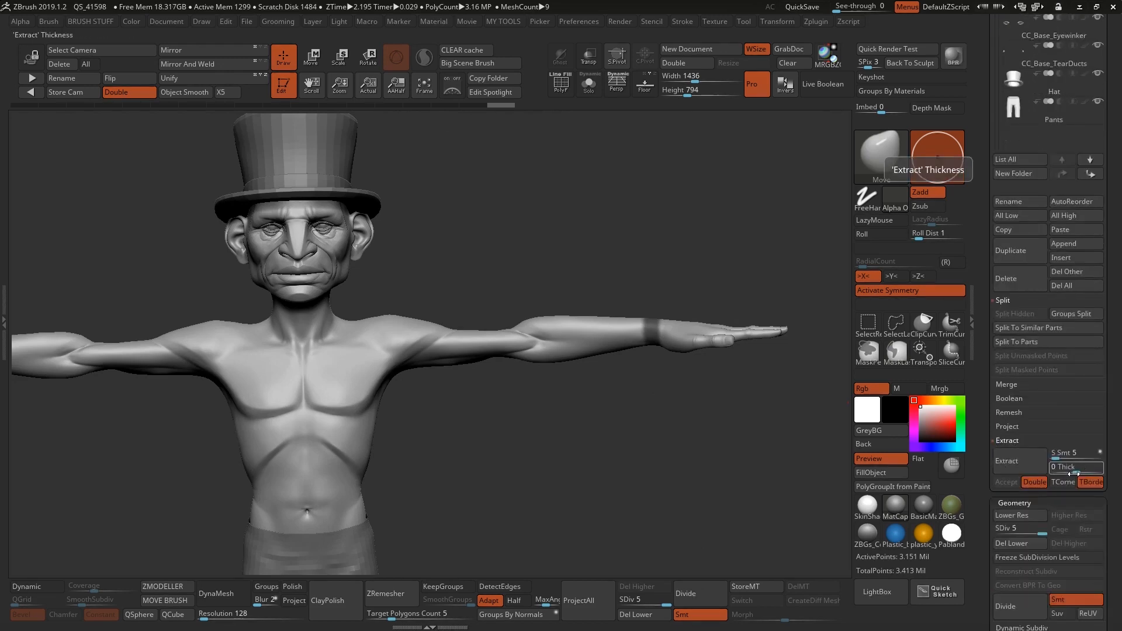
click(1022, 464)
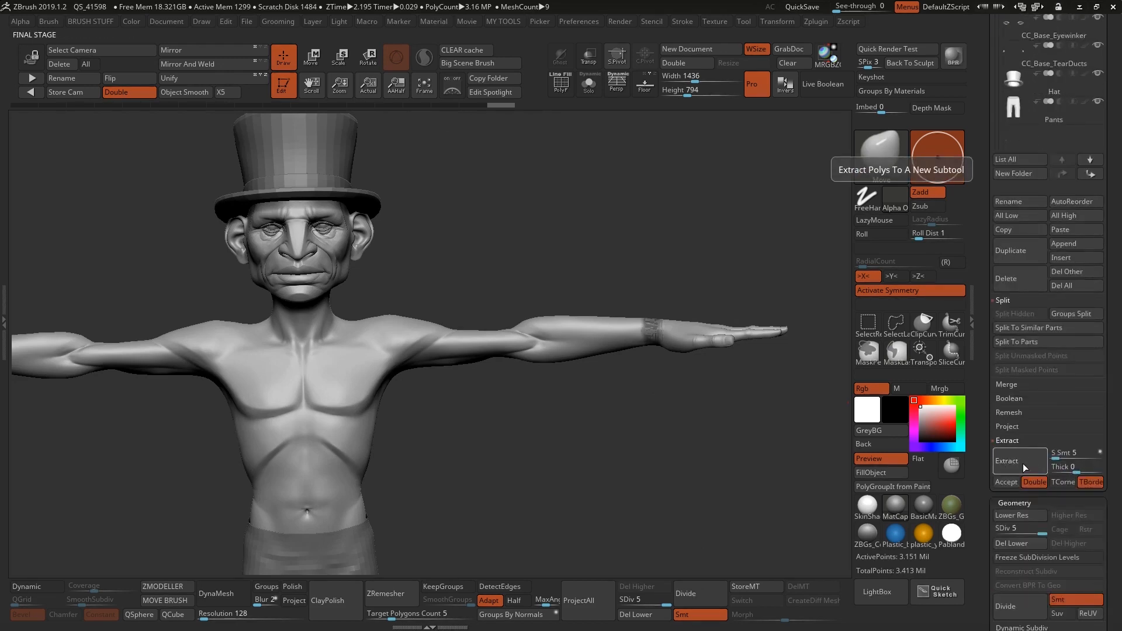
click(1006, 483)
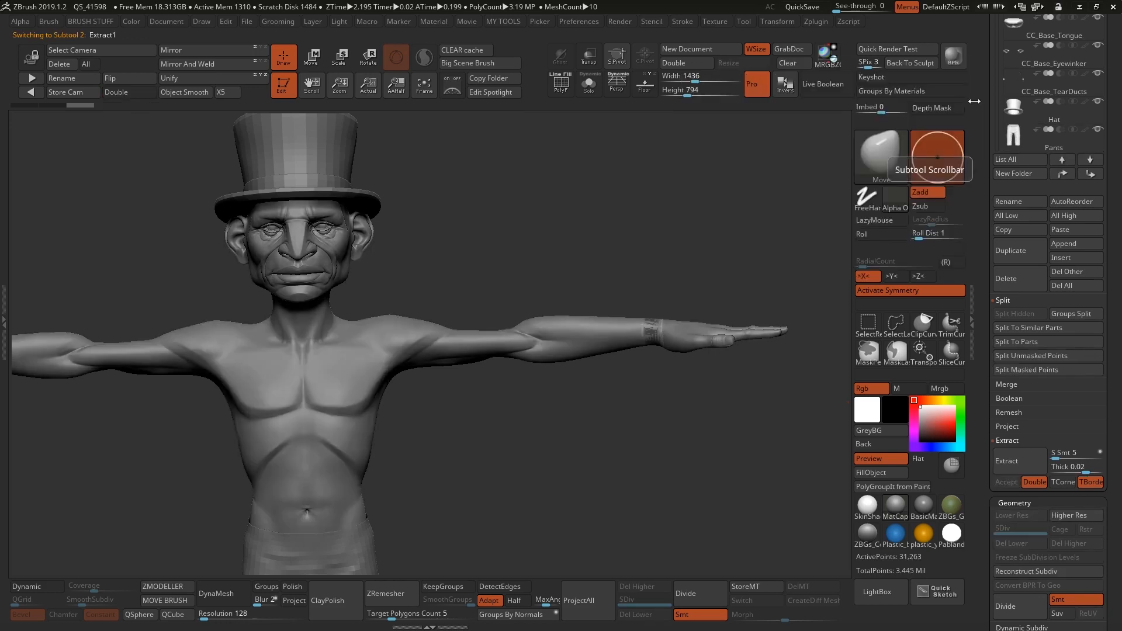
Move the extracted wrist bands below Pants at the end of the subtool list and make them the active subtool.
drag(987, 134, 983, 179)
drag(1035, 62, 1043, 293)
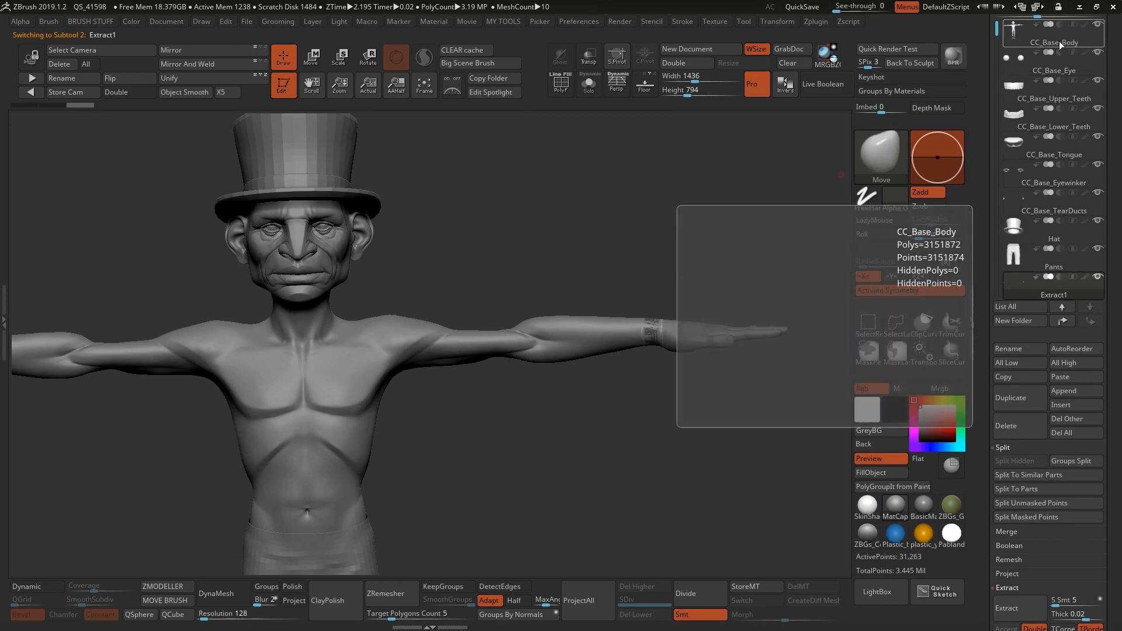
click(1059, 41)
click(1054, 287)
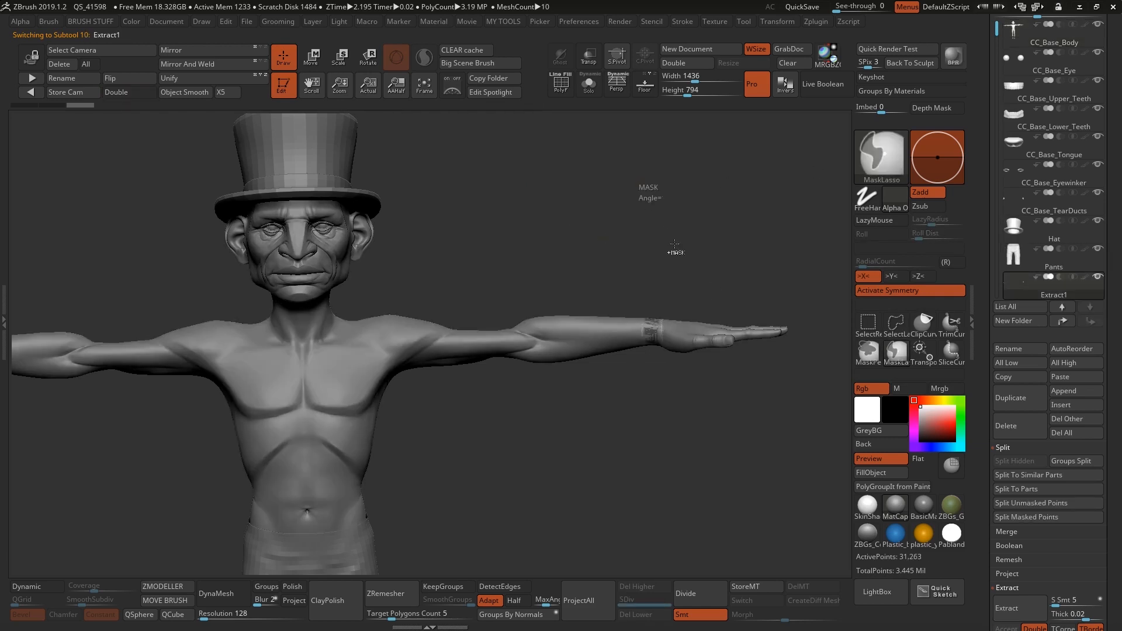
Polish the extracted wrist bands in three passes to smooth out their rough surface and edges.
drag(706, 211, 650, 313)
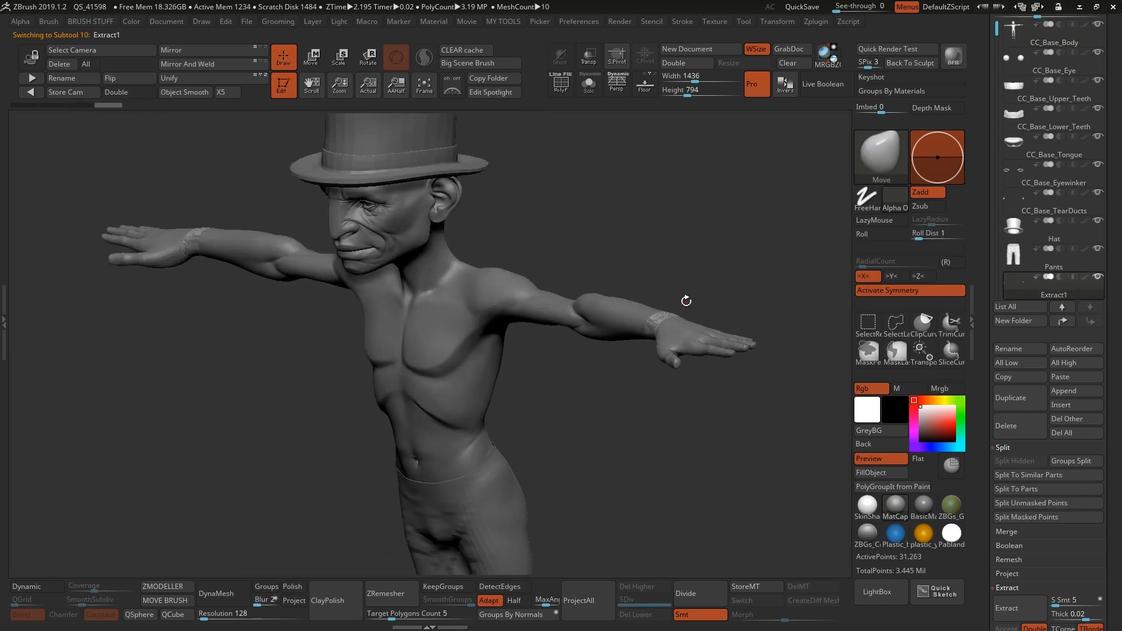
key(1)
drag(707, 444, 801, 441)
key(1)
drag(716, 442, 786, 444)
alt+drag(638, 272, 662, 337)
key(1)
drag(666, 444, 722, 444)
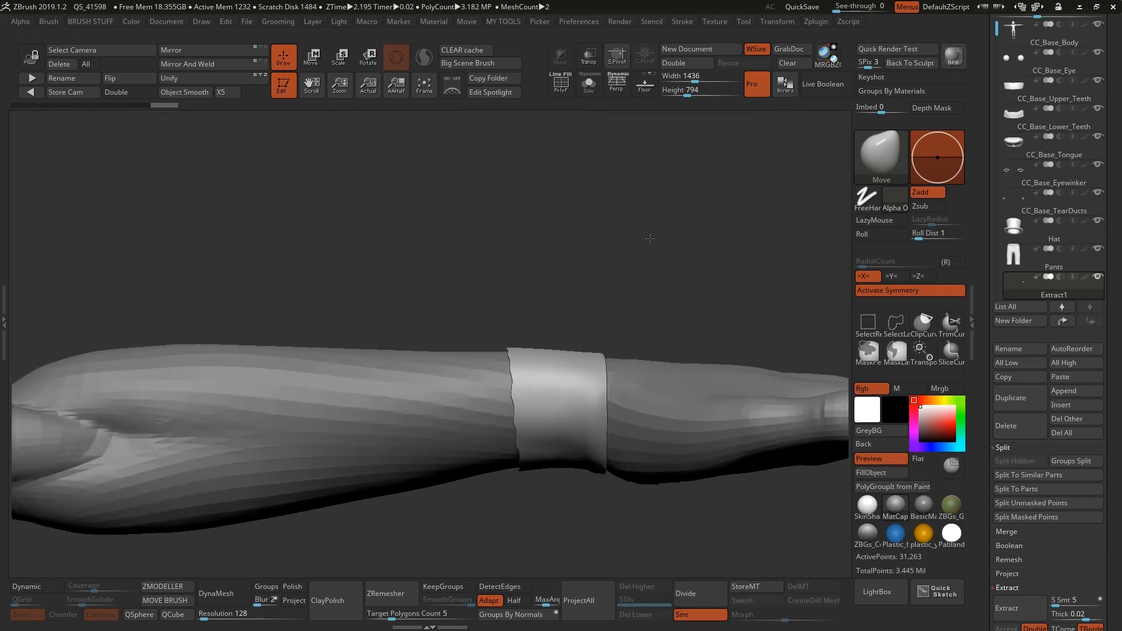
Remesh the wrist bands with ZRemesher using the Half polygon option.
drag(649, 239, 658, 248)
key(shift+f)
key(shift+f)
drag(673, 319, 560, 356)
drag(983, 496, 1021, 363)
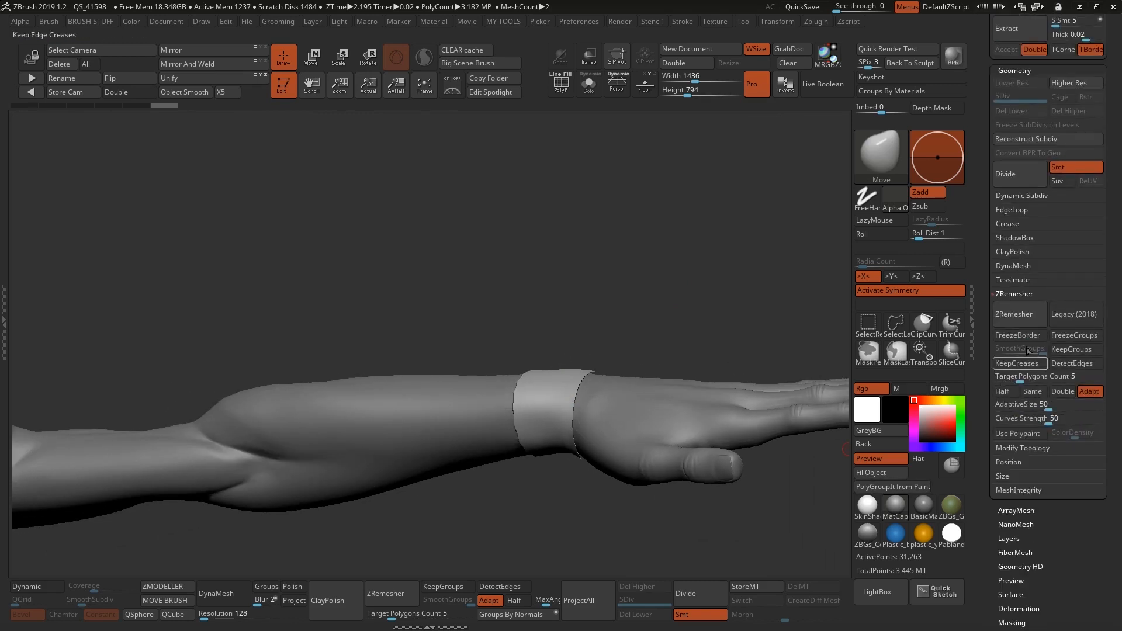
click(1001, 392)
click(1025, 316)
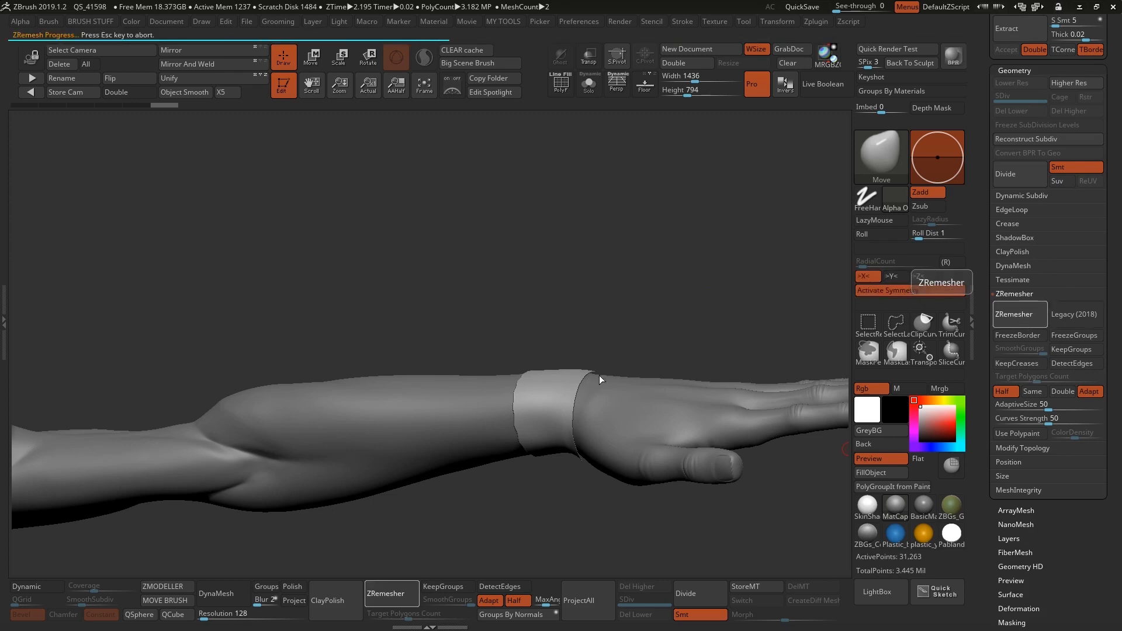
Show the polyframe, apply Polish By Groups at 100 and repeat the Half ZRemesher passes until the bands are low-poly.
click(561, 84)
ctrl+right_drag(580, 339, 608, 313)
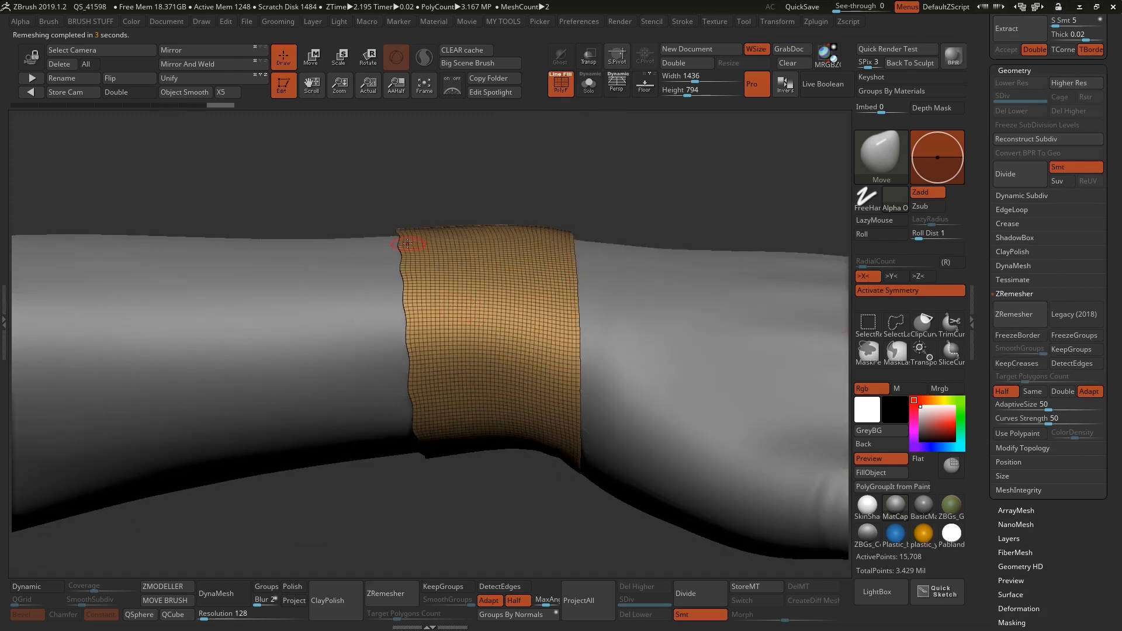
click(1018, 314)
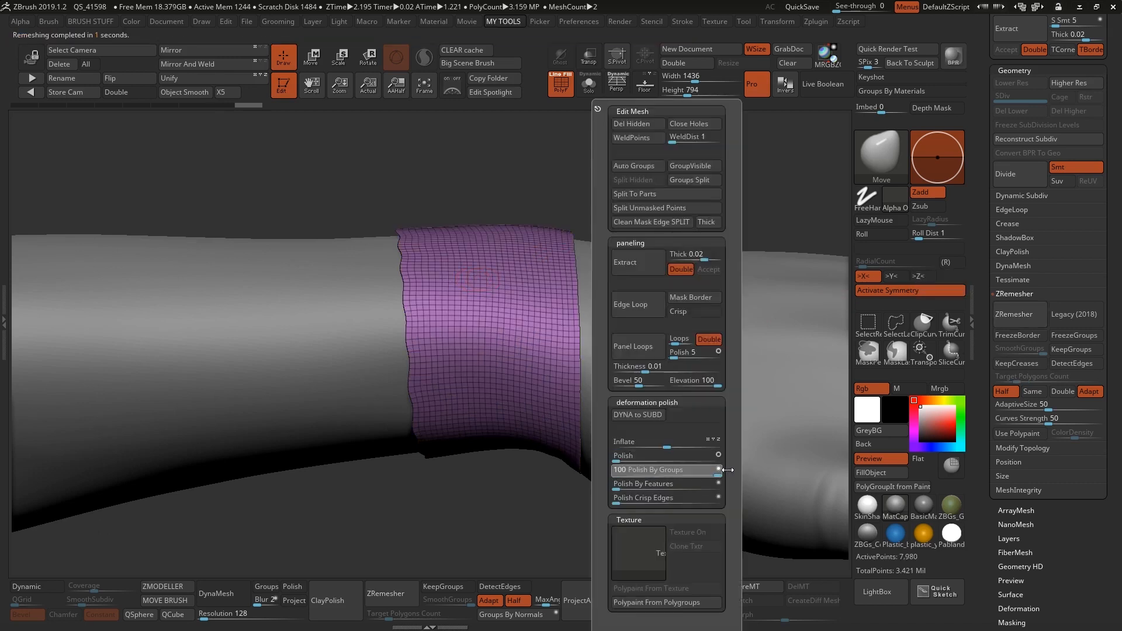
click(1016, 317)
drag(627, 310, 622, 285)
click(1021, 321)
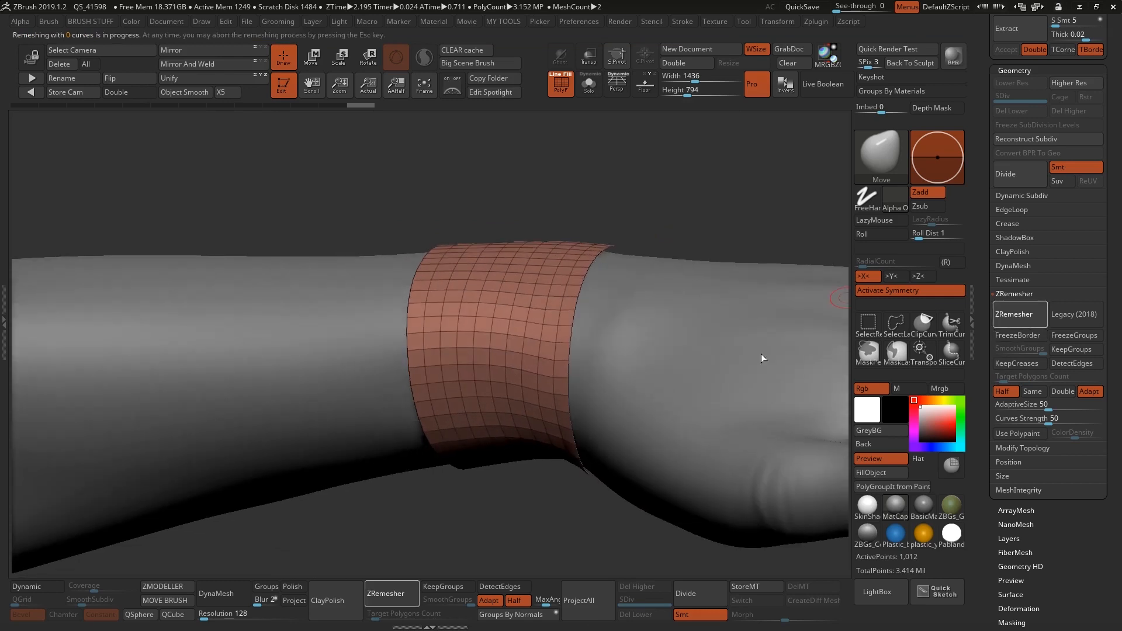
Examine the remeshed wrist bands on both arms with the whole figure in view.
ctrl+right_drag(466, 349, 388, 333)
drag(388, 333, 658, 415)
alt+drag(763, 376, 686, 309)
alt+drag(518, 392, 678, 374)
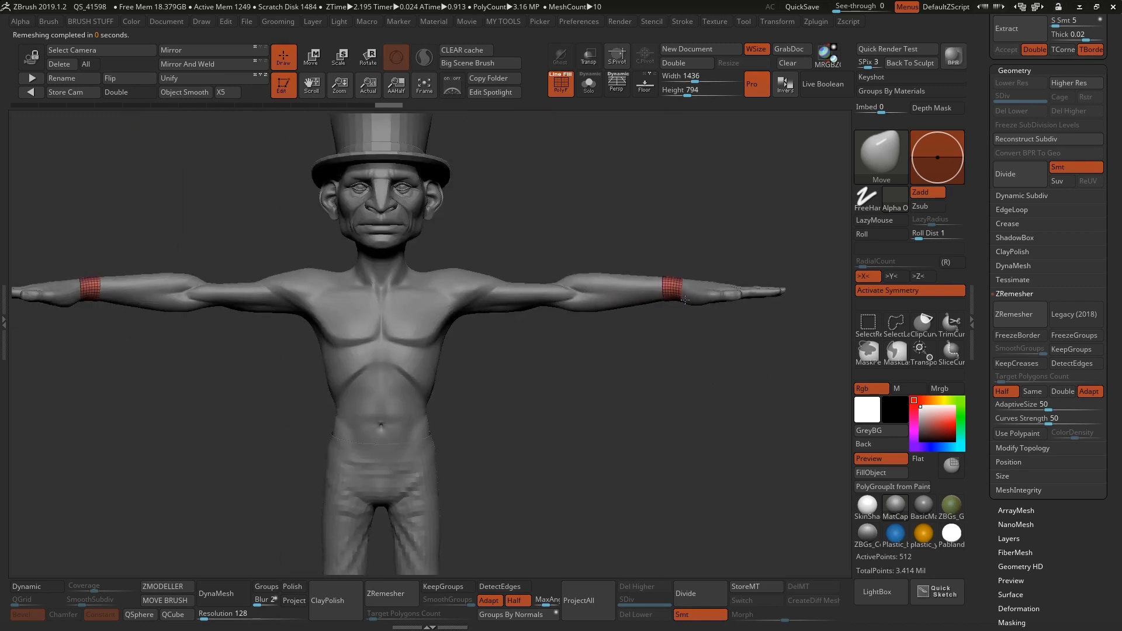
ctrl+right_drag(604, 483, 558, 349)
alt+drag(559, 350, 578, 336)
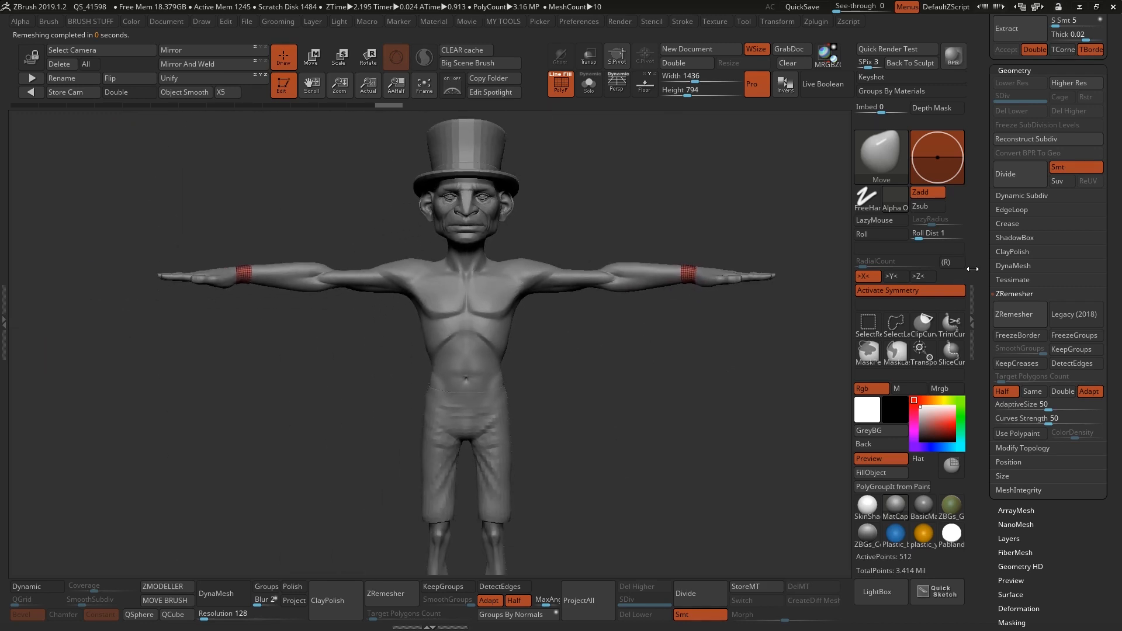
drag(988, 243, 779, 322)
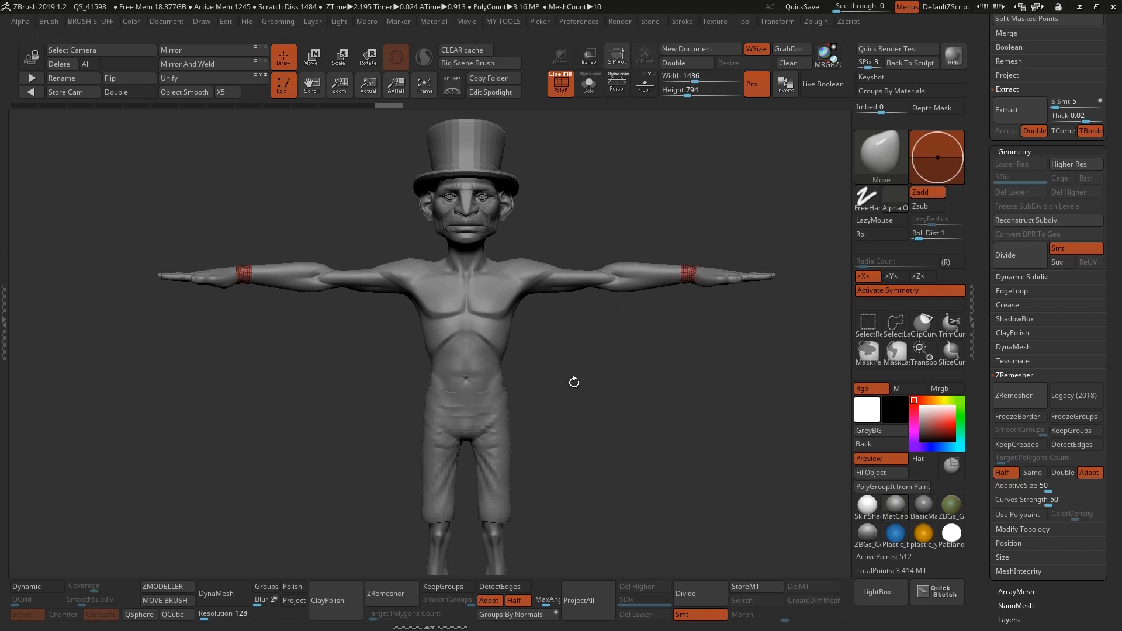
drag(668, 334, 668, 345)
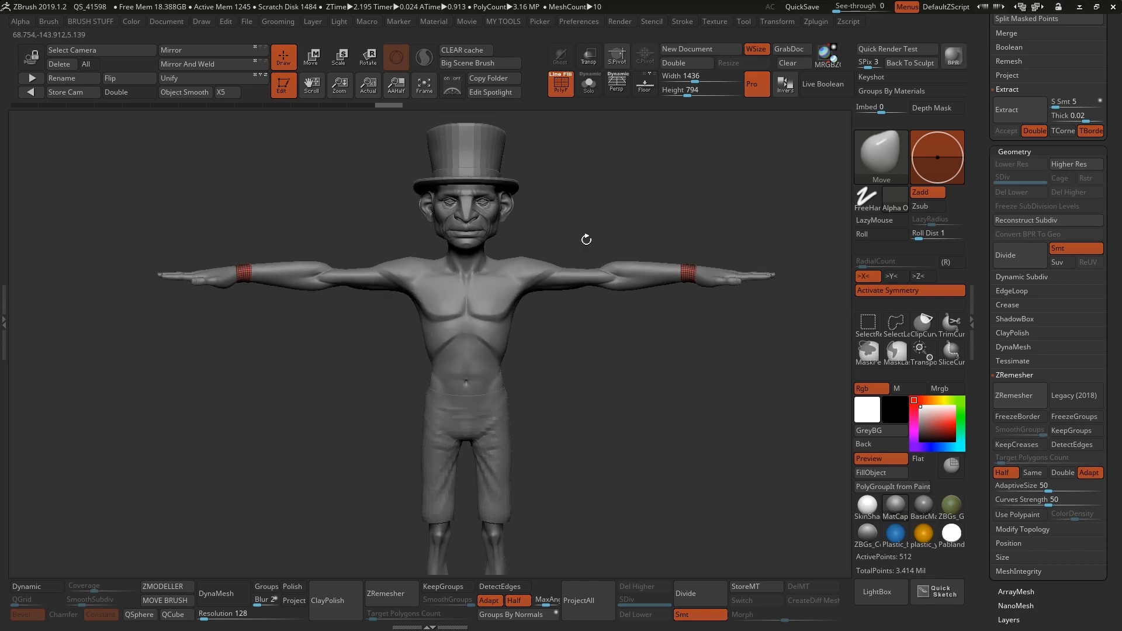
Hide the polyframe and rename the extracted subtool as Wristbands.
click(561, 86)
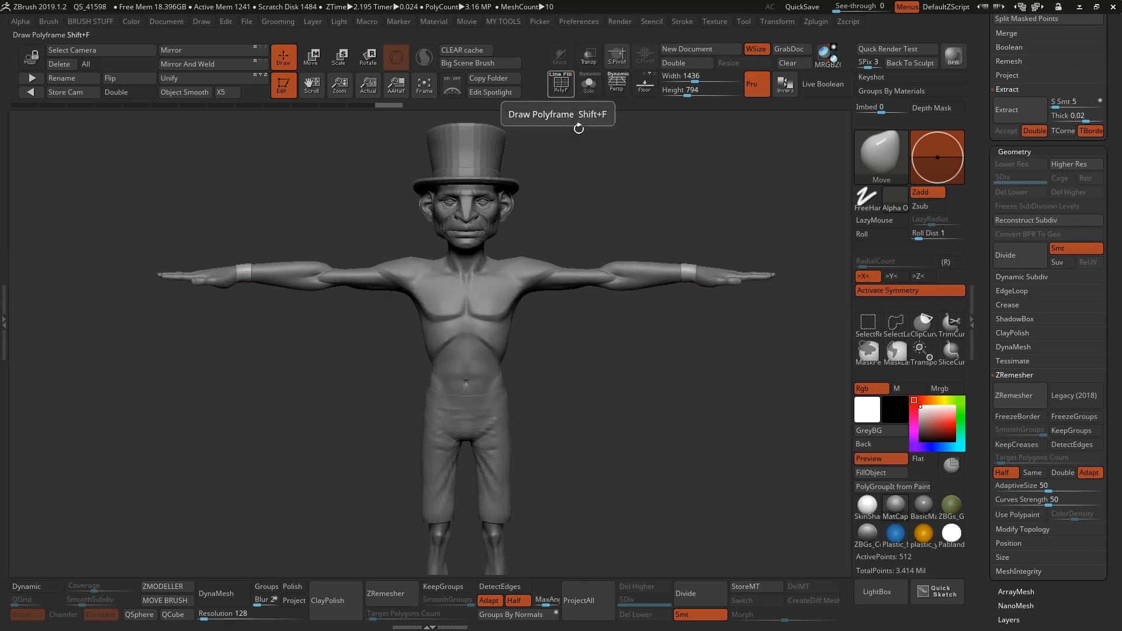
scroll(986, 225, up, 5)
scroll(986, 225, up, 5)
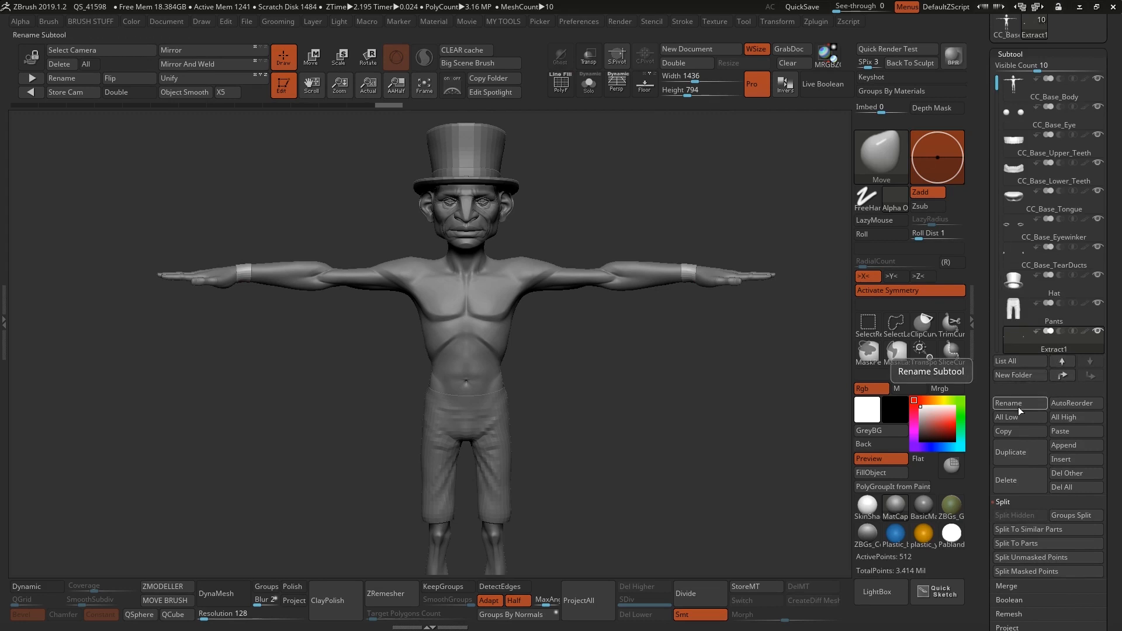
click(1017, 403)
text(wristbands)
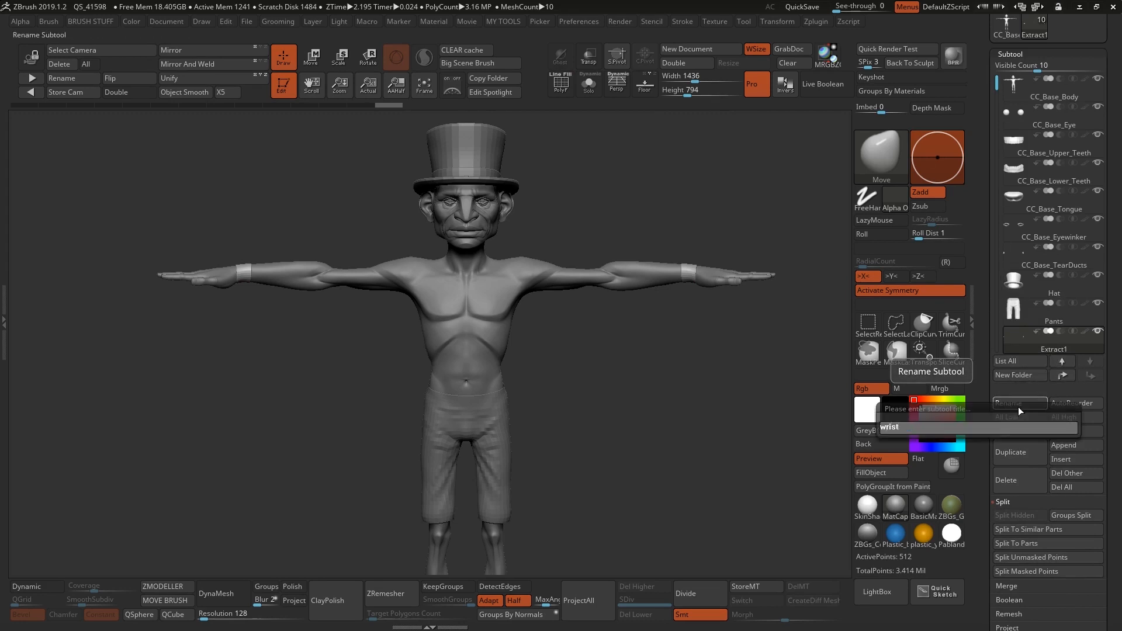
key(Return)
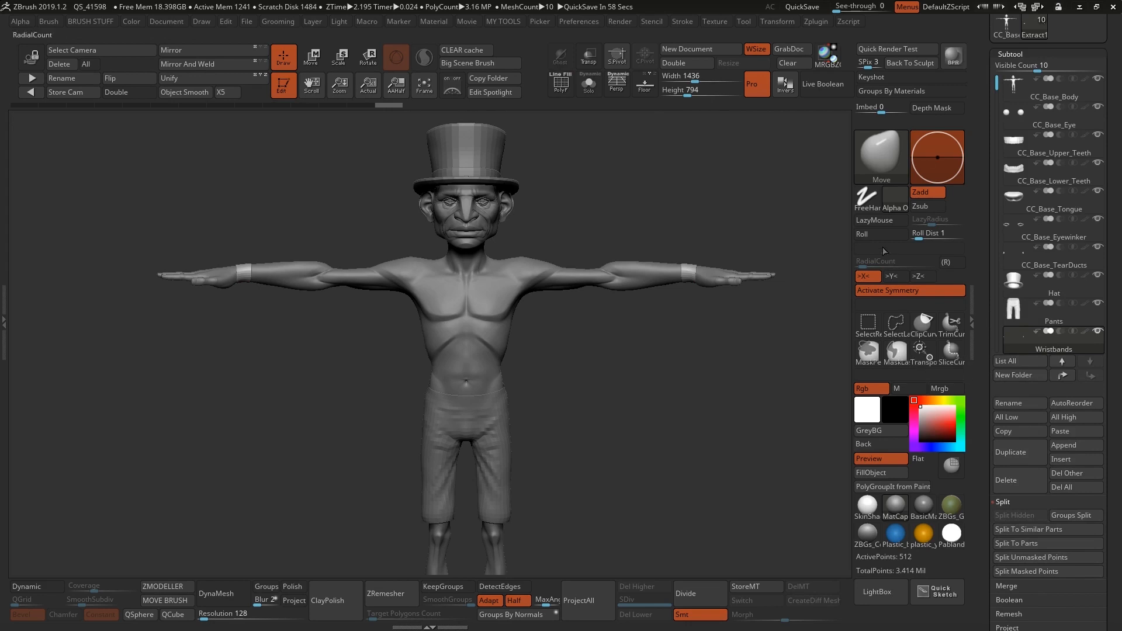
Send the Wristbands subtool via GoZ to Character Creator and update the avatar with the Create Cloth action.
drag(986, 97, 982, 215)
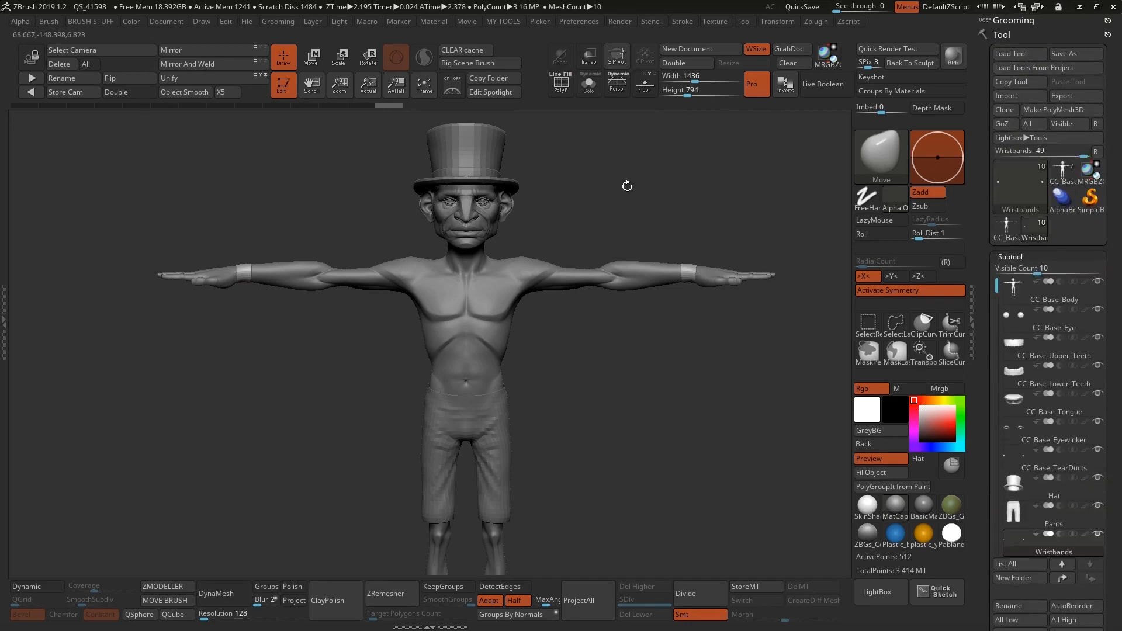
drag(626, 183, 639, 165)
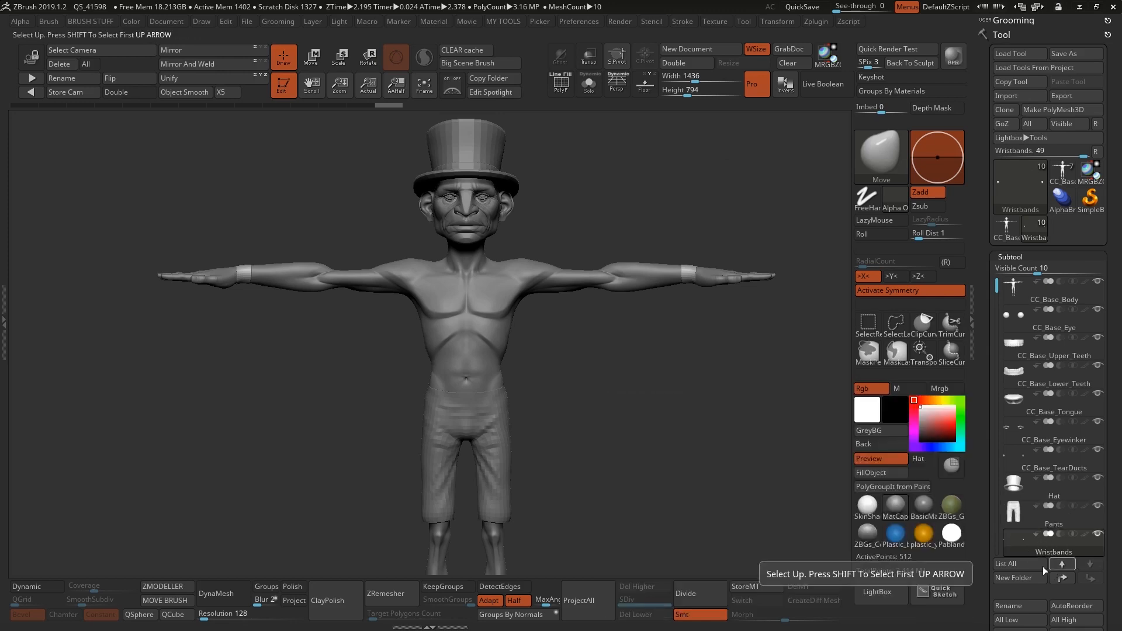
click(1002, 124)
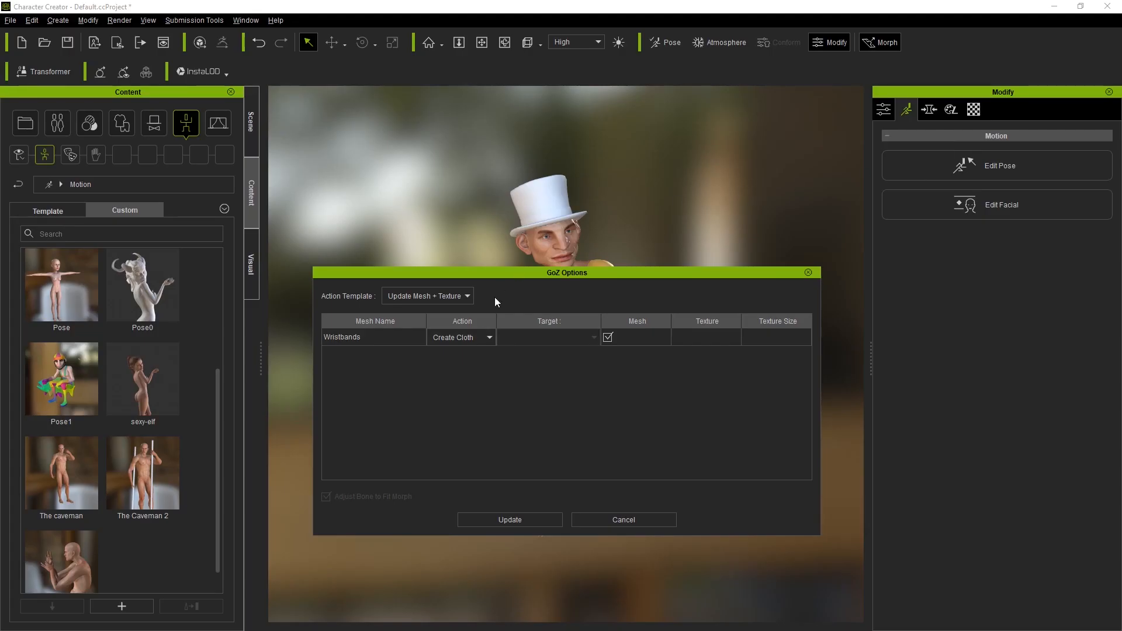
click(346, 339)
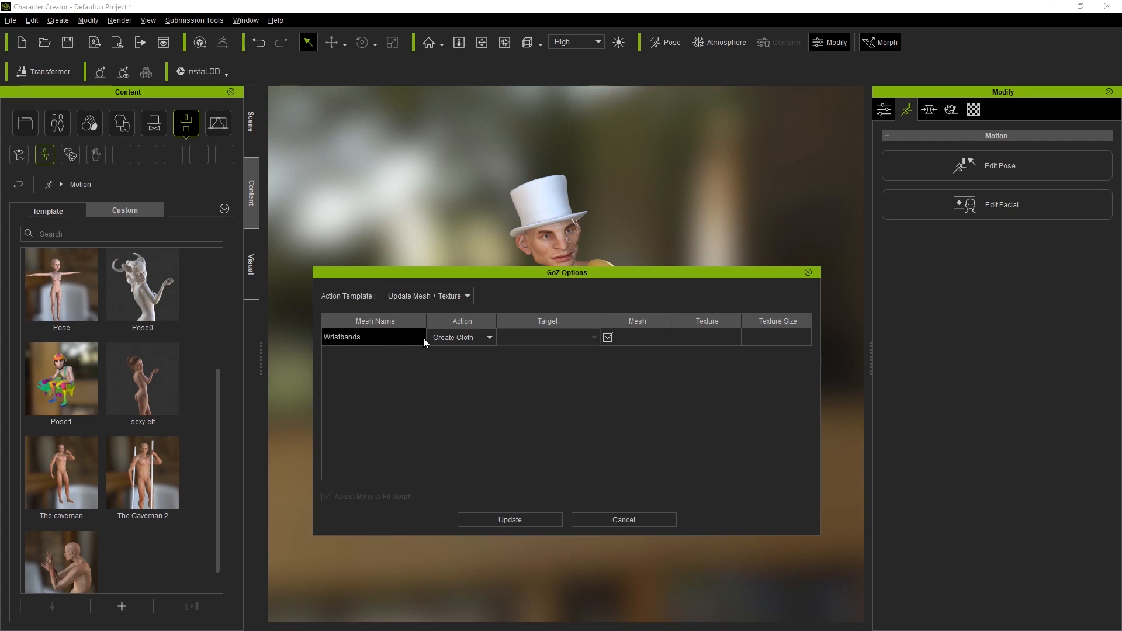
click(526, 518)
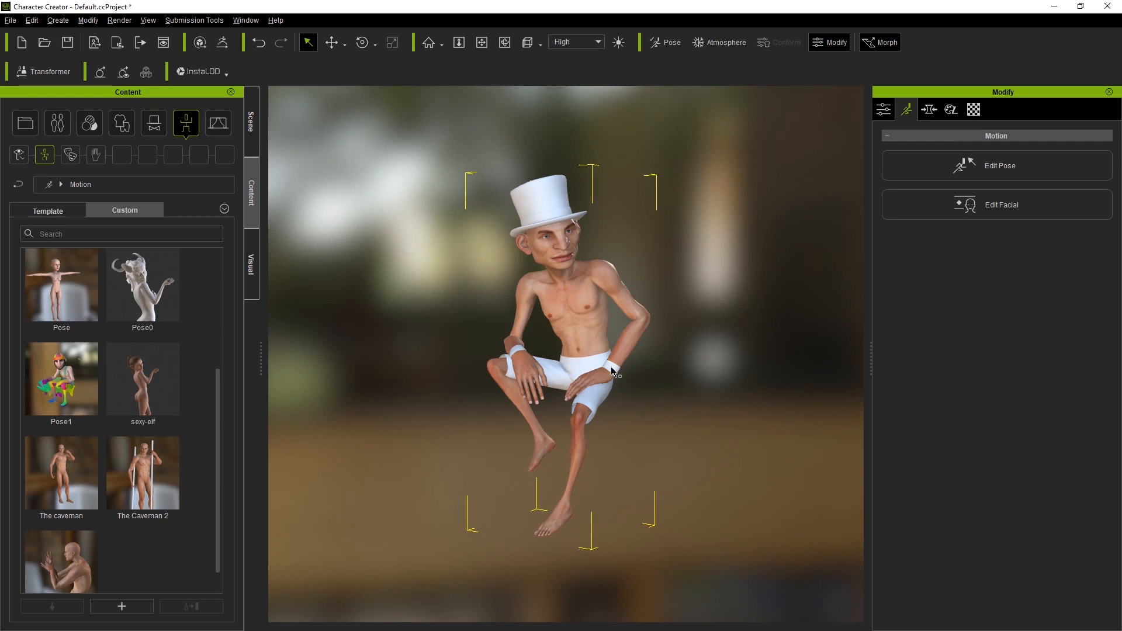
Deselect the avatar and inspect the wristbands on the seated pose from several angles.
right_drag(459, 326, 812, 349)
click(730, 286)
right_drag(757, 289, 574, 366)
middle_drag(644, 301, 652, 398)
scroll(603, 425, up, 3)
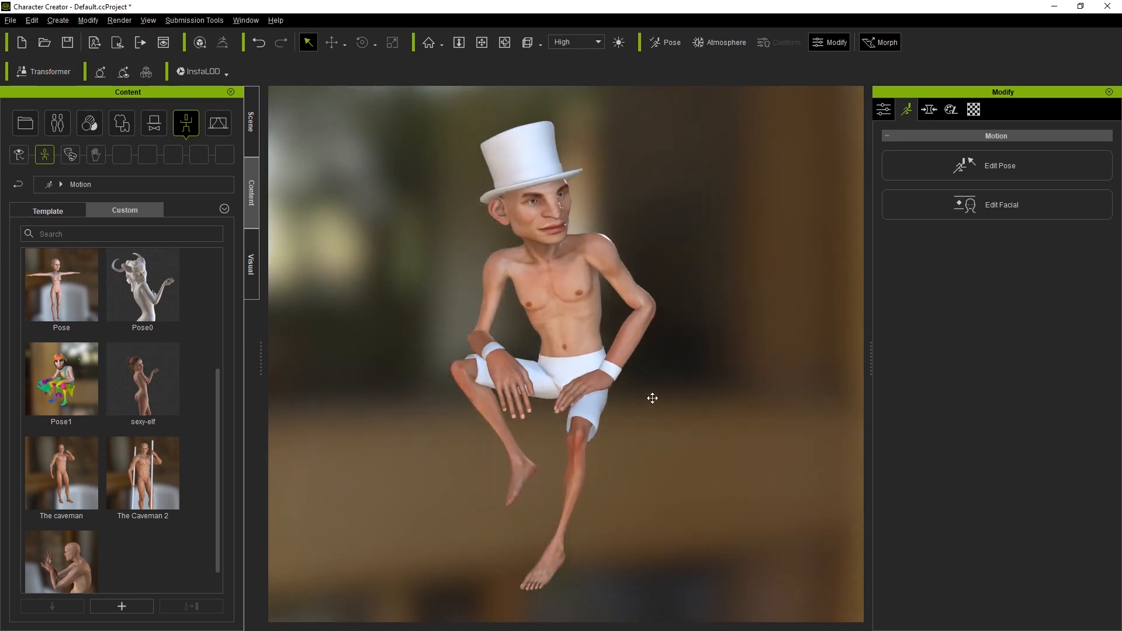
right_drag(608, 381, 770, 351)
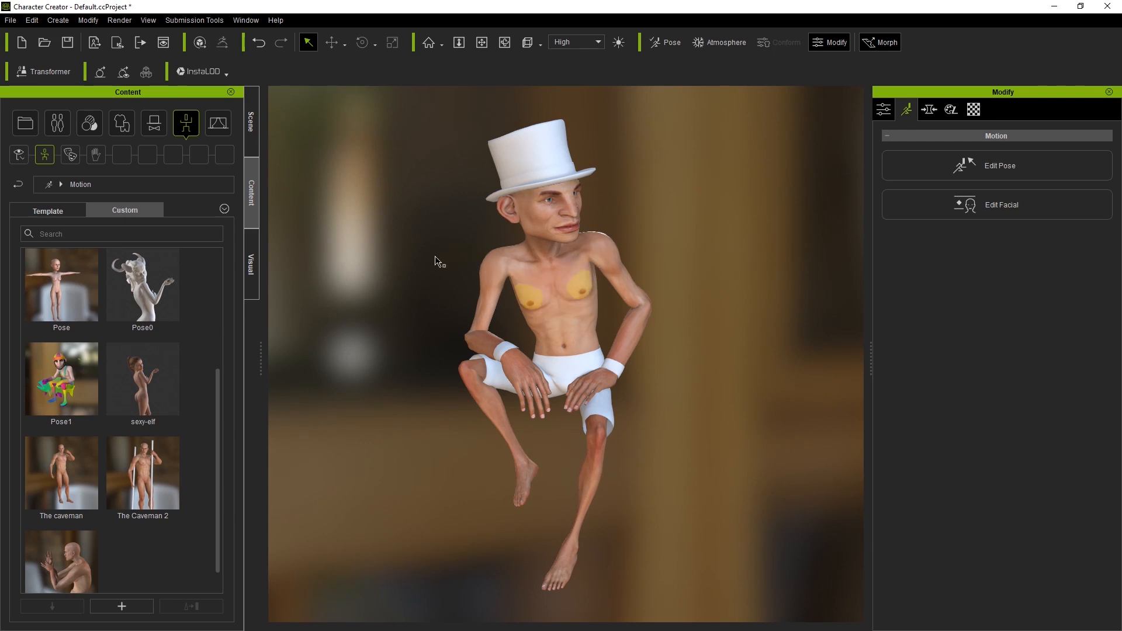
Open the 2_Male Pose template folder and apply the Standing_09 pose to the avatar.
click(51, 209)
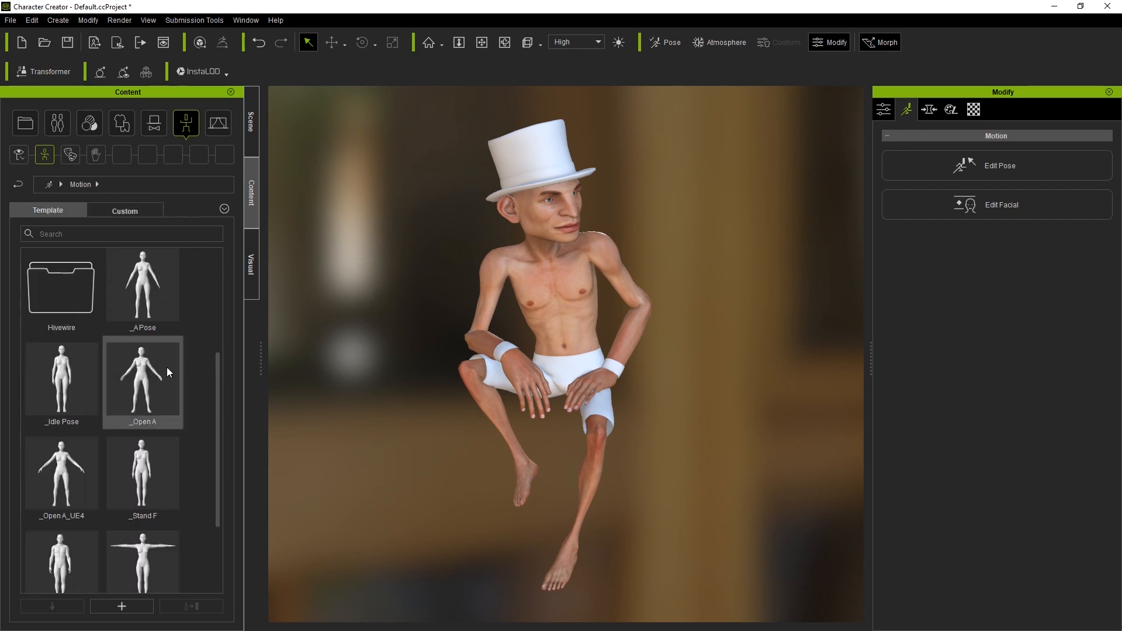
double_click(159, 290)
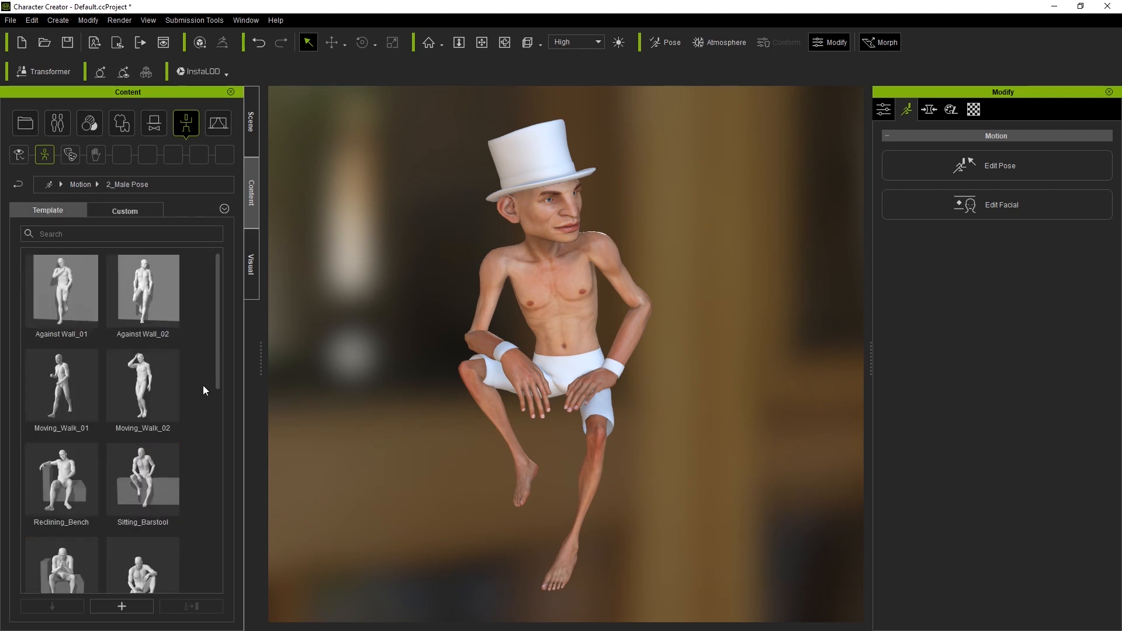
scroll(202, 391, down, 5)
scroll(202, 399, down, 2)
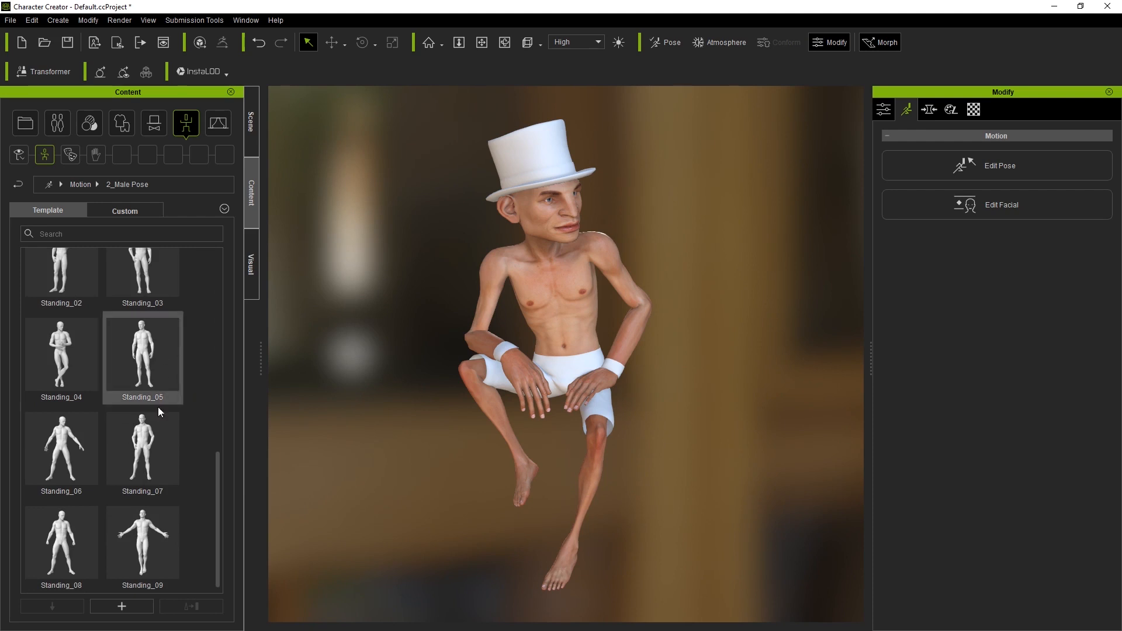
drag(143, 541, 560, 318)
scroll(606, 341, down, 3)
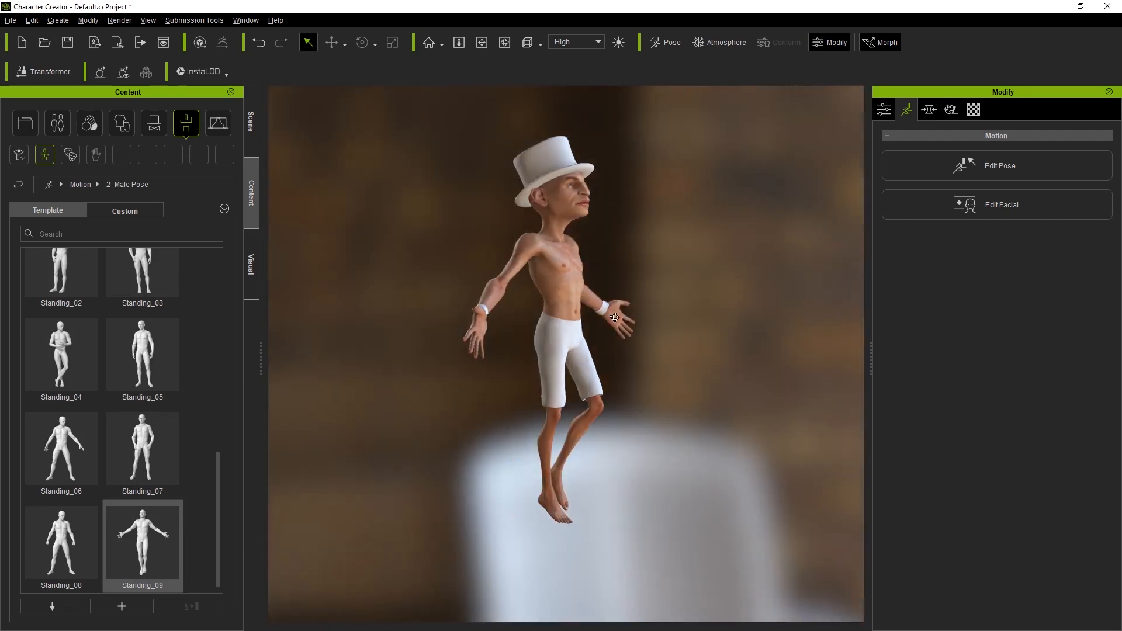
Apply the Standing_08 pose to the avatar and check the hat, trousers and wristbands from the front.
drag(62, 541, 515, 325)
right_drag(688, 291, 635, 322)
scroll(635, 321, up, 2)
scroll(644, 310, up, 2)
middle_drag(771, 295, 739, 291)
right_drag(725, 244, 478, 249)
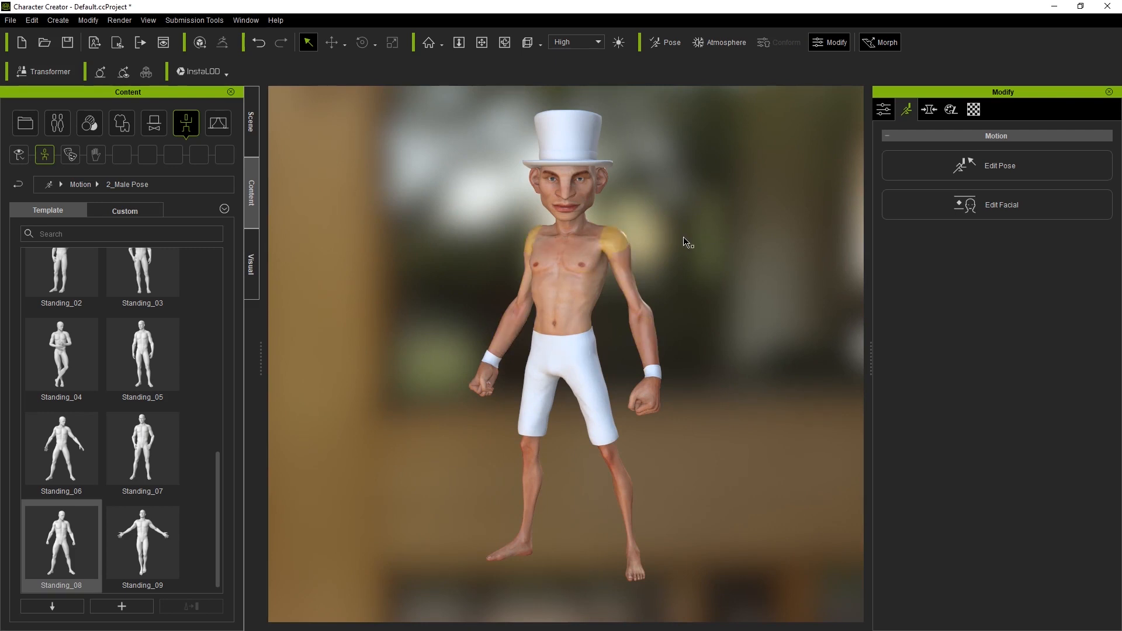
Examine the hat, trousers and wristbands on the Standing_08 pose from several angles and compare them with the ZBrush model.
right_drag(388, 243, 620, 264)
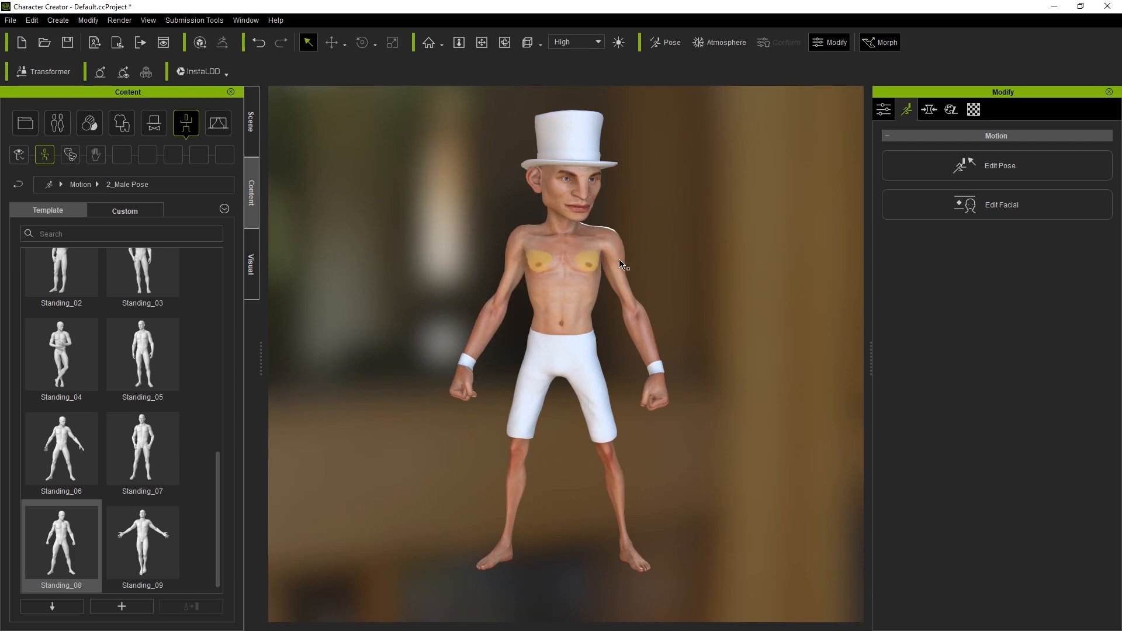
middle_drag(676, 233, 688, 219)
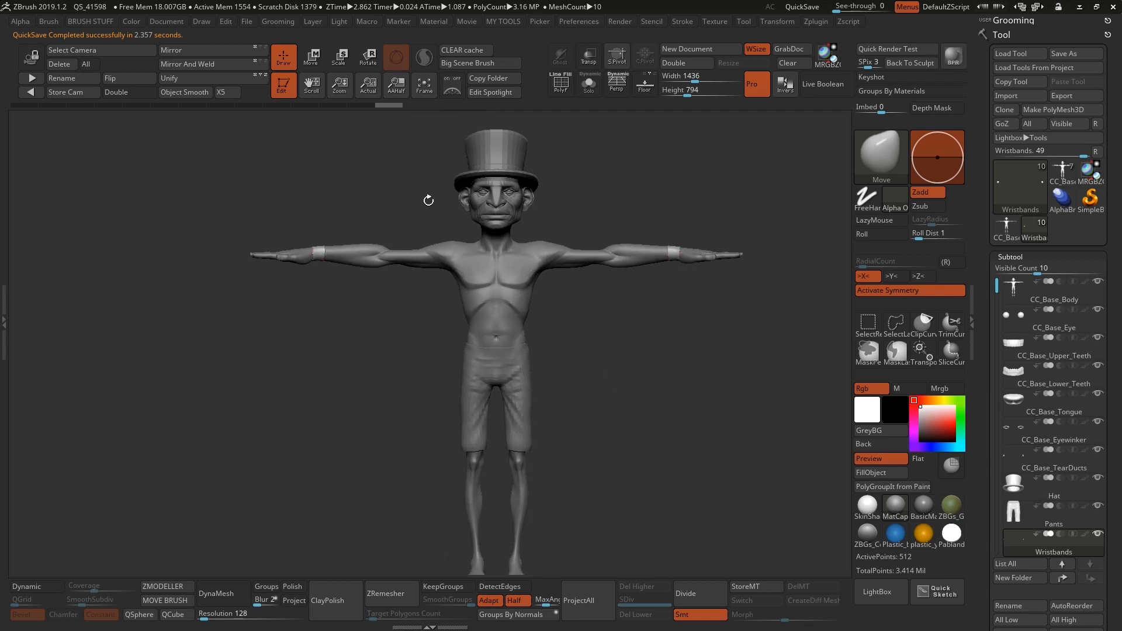
mouse_move(605, 366)
alt+mouse_down()
mouse_move(599, 350)
mouse_move(608, 354)
alt+mouse_up()
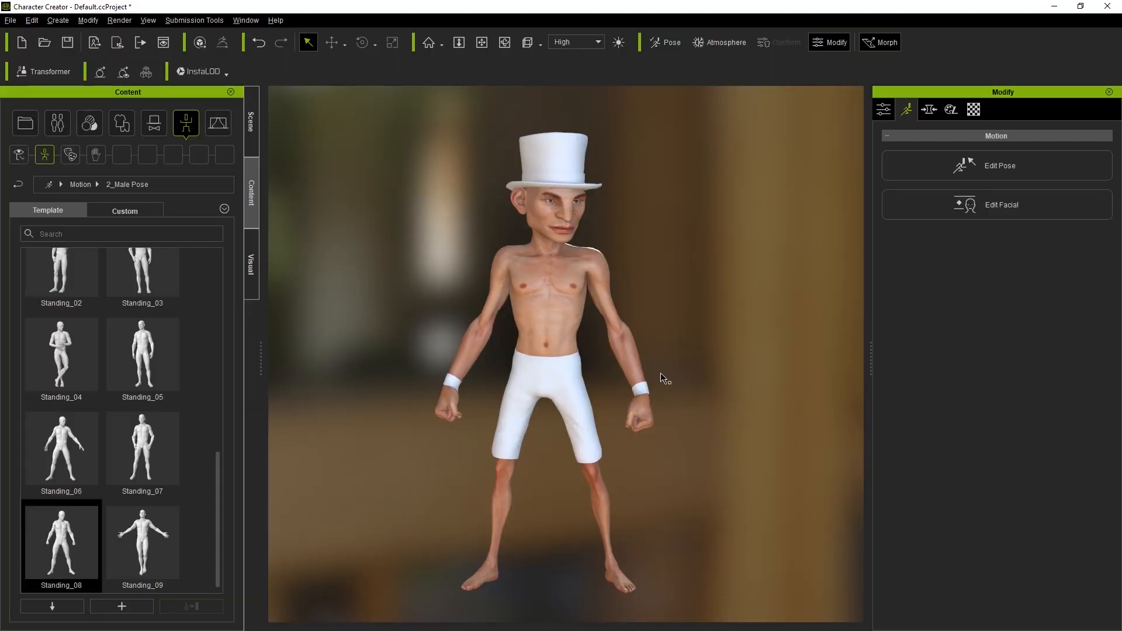
right_drag(733, 265, 484, 269)
right_drag(393, 238, 630, 389)
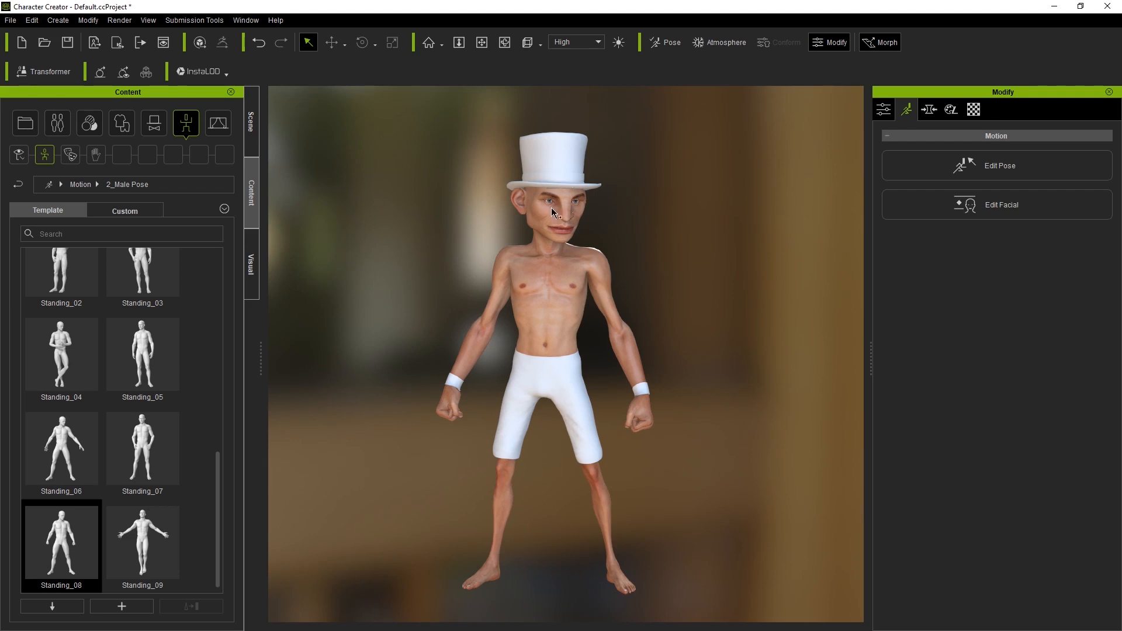
right_drag(757, 250, 634, 251)
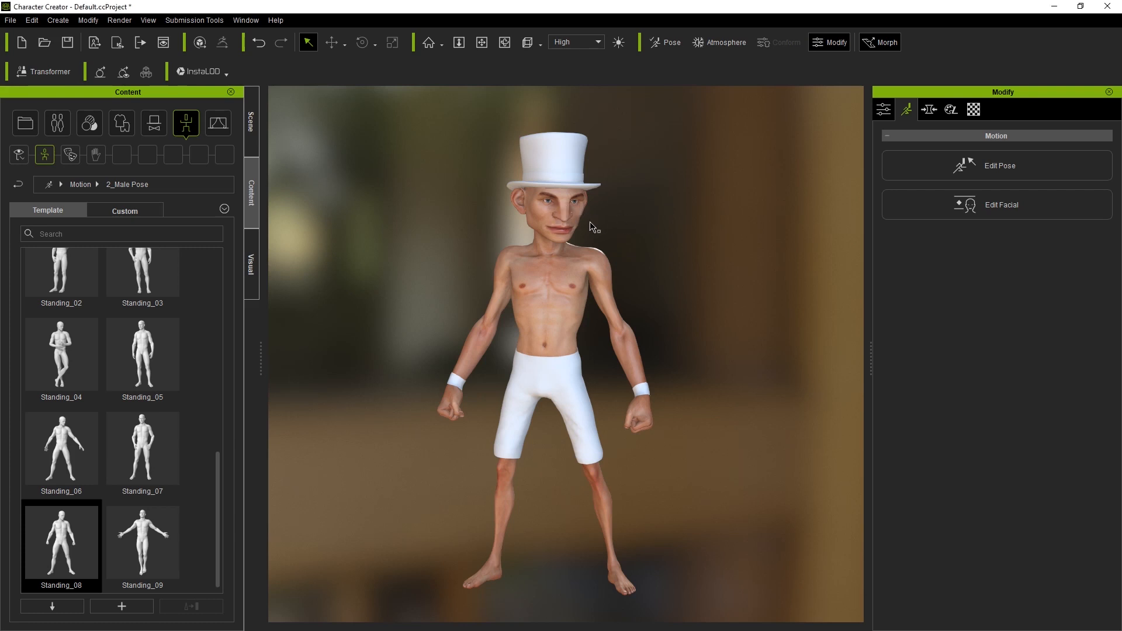
mouse_move(649, 200)
right_down()
mouse_move(596, 211)
mouse_move(659, 218)
right_up()
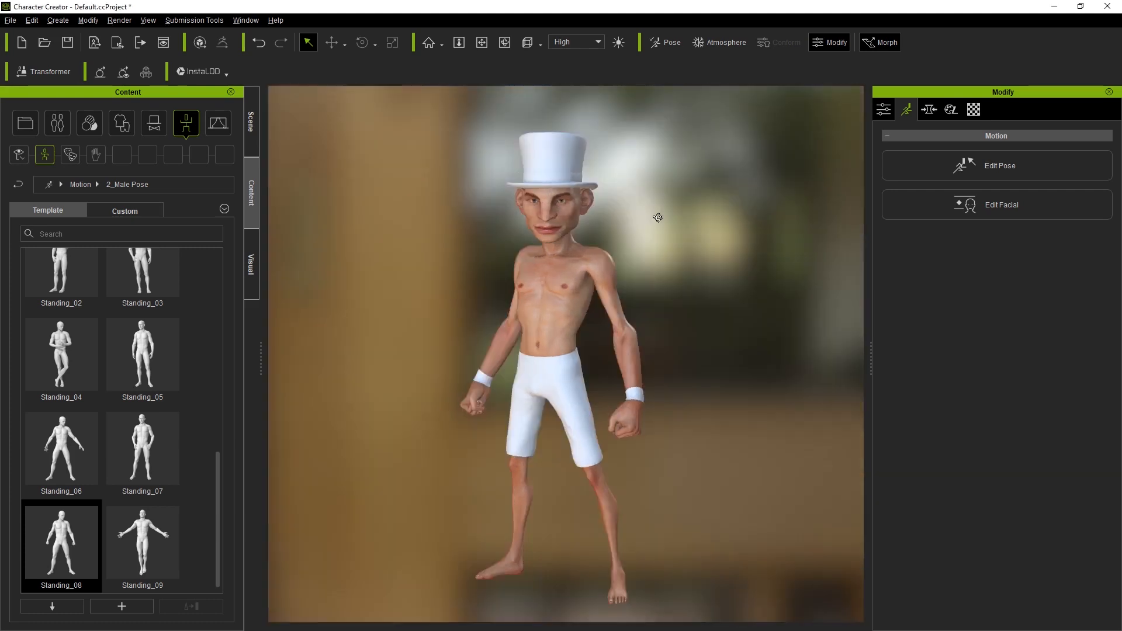
Open the Edit Facial editor for the avatar and bring up its Expression presets, with the head in close-up.
scroll(591, 199, up, 4)
middle_drag(592, 199, 557, 294)
right_drag(556, 297, 690, 270)
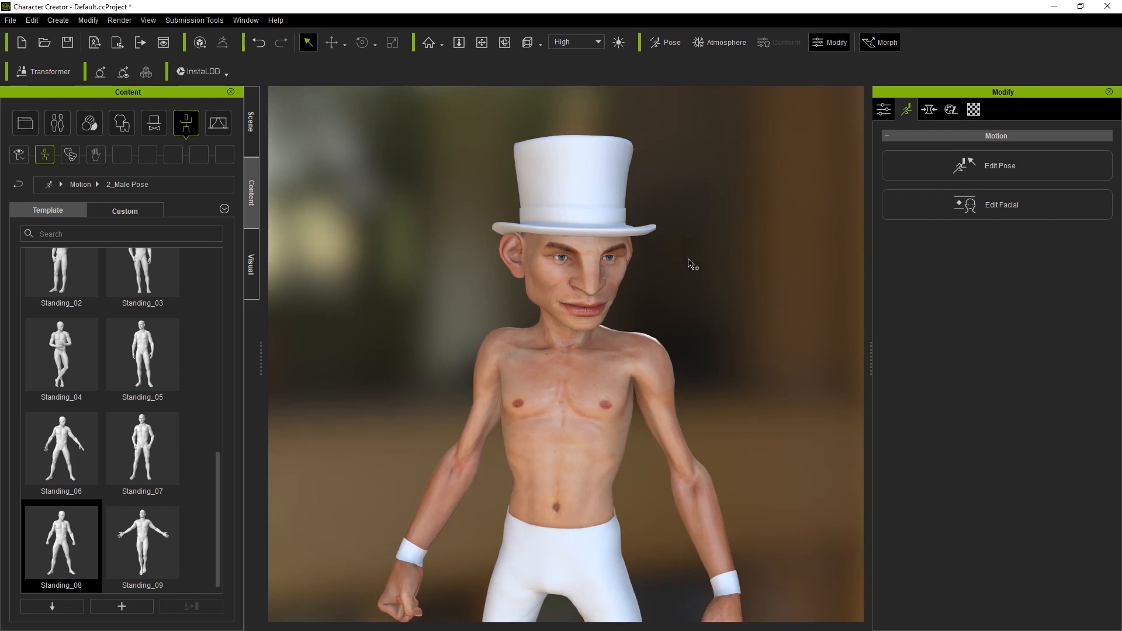
scroll(690, 260, up, 5)
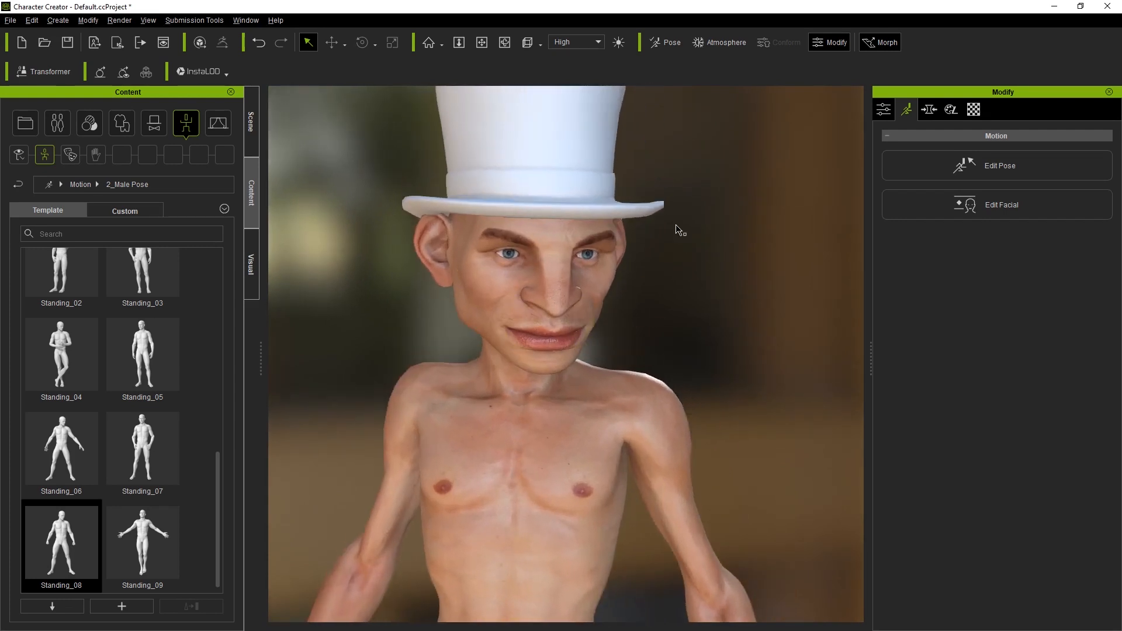
click(990, 202)
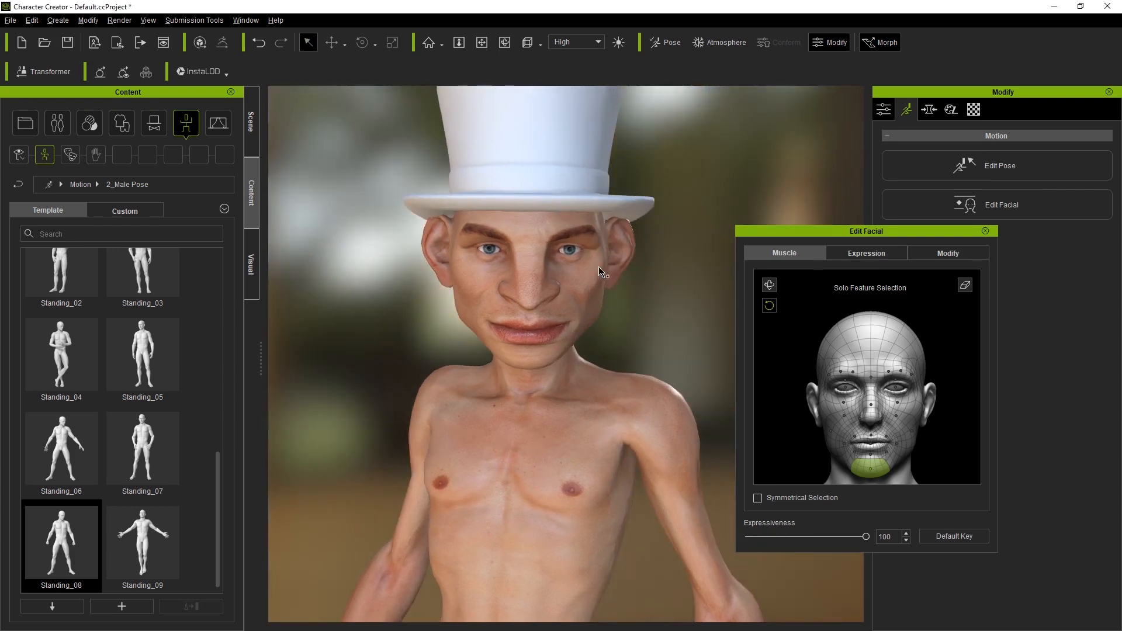
scroll(631, 290, up, 3)
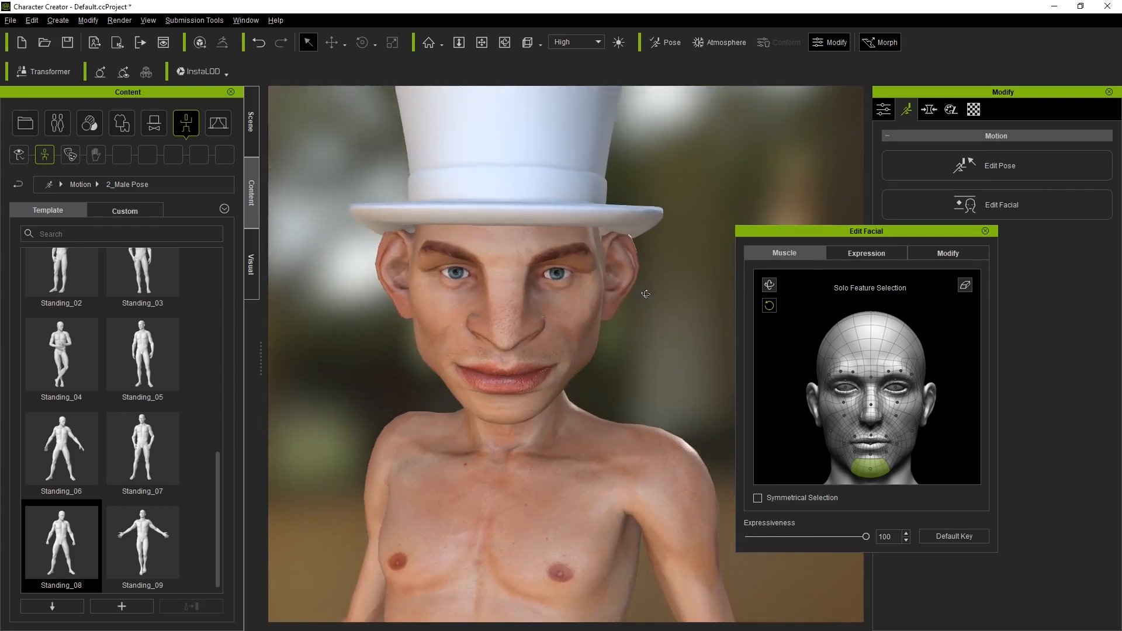
right_drag(646, 294, 648, 270)
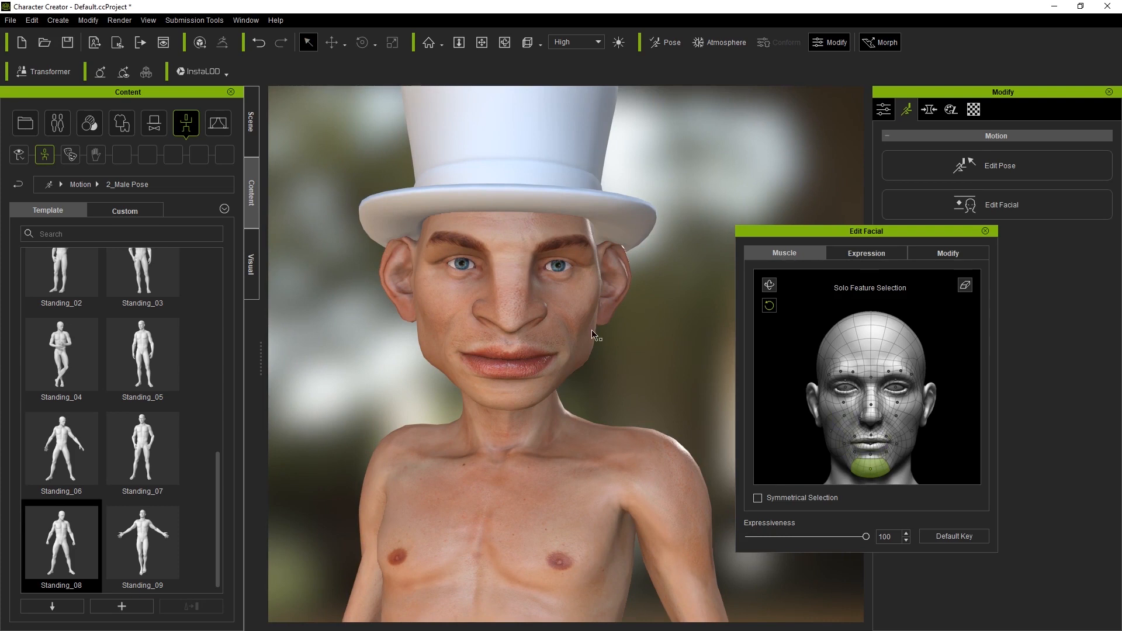
drag(828, 230, 847, 232)
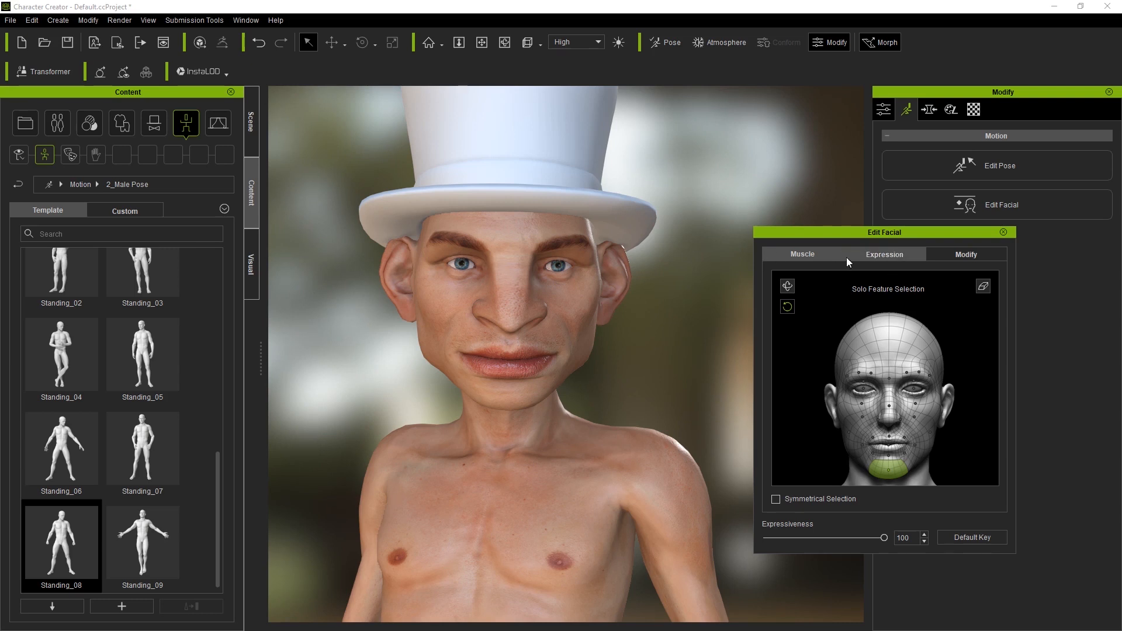
click(883, 252)
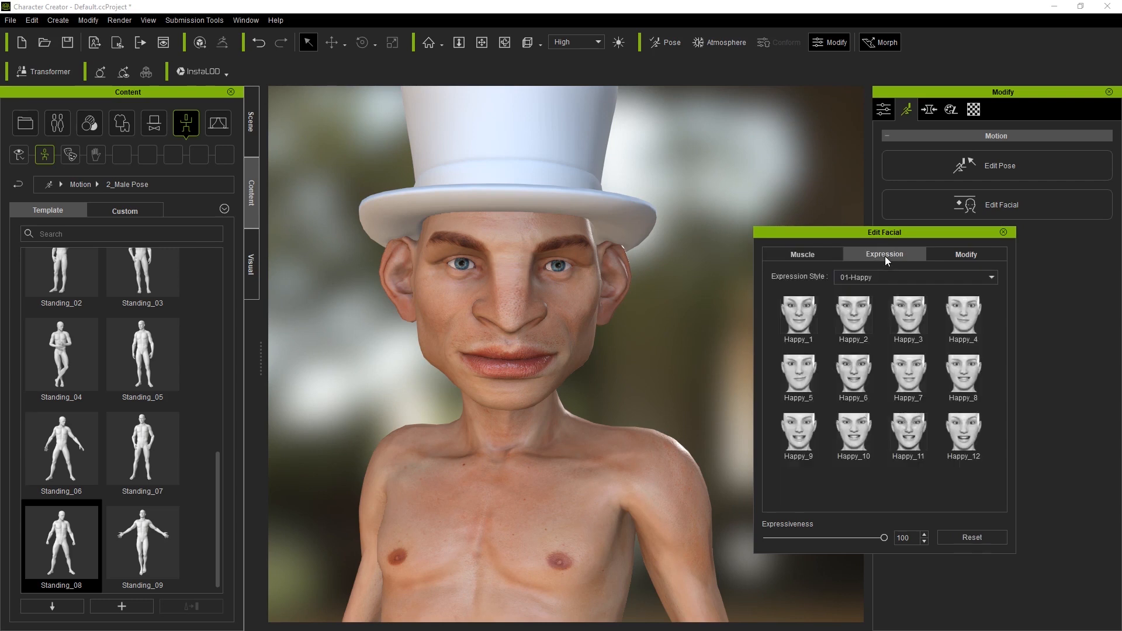
Try the Happy_6 and Happy_4 expressions on the avatar's face.
click(853, 379)
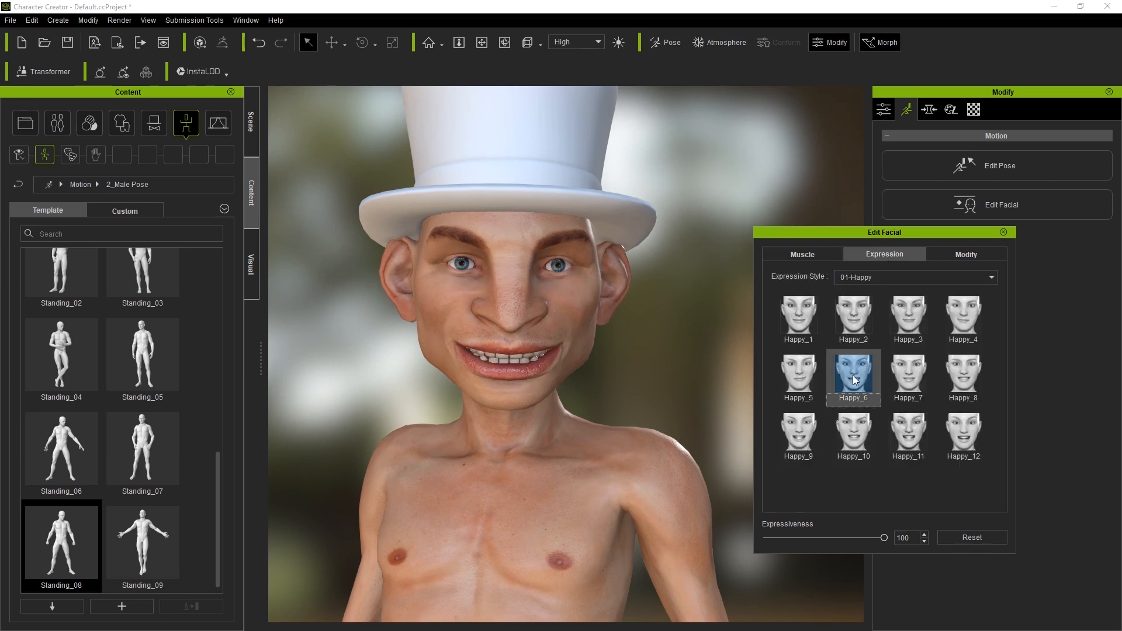
mouse_move(422, 283)
right_down()
mouse_move(567, 292)
mouse_move(438, 292)
right_up()
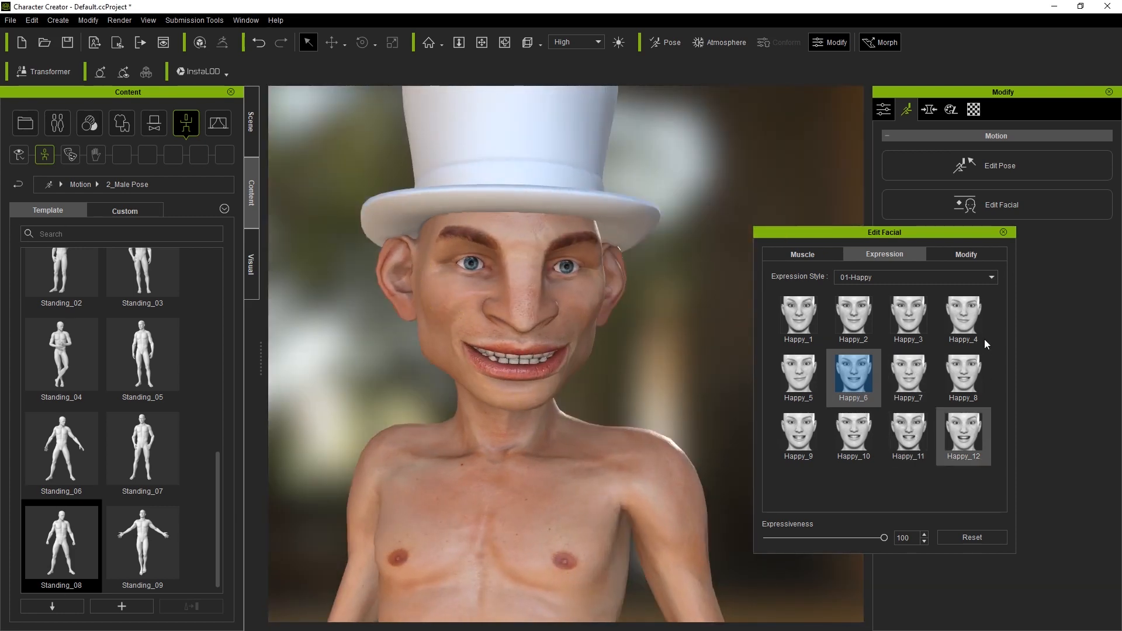
click(962, 310)
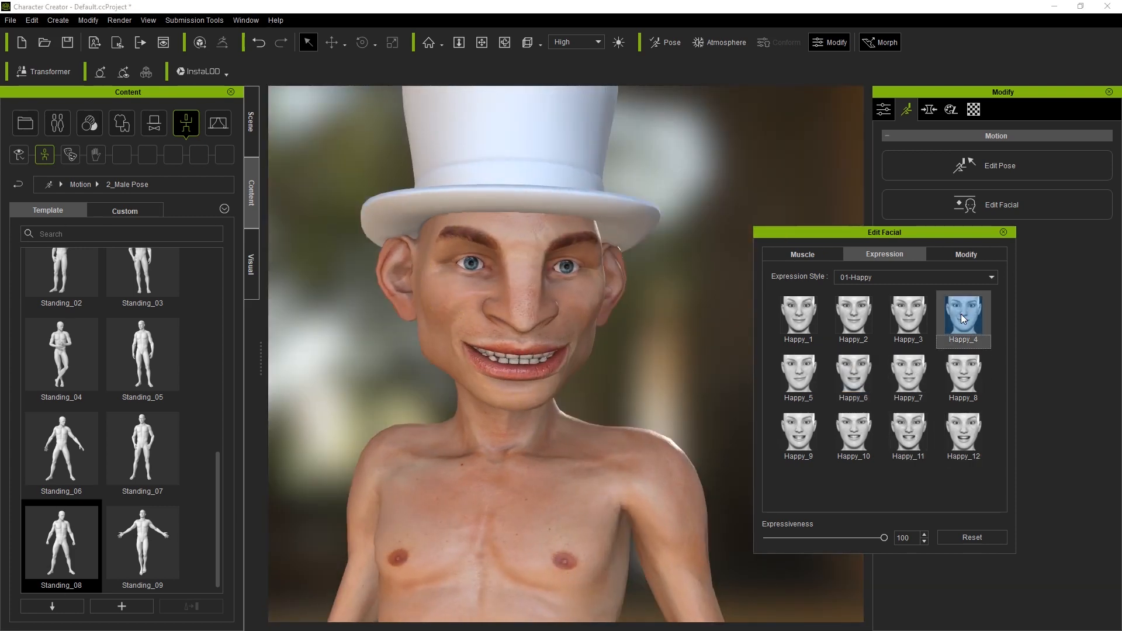
Switch the expression style to 03-Angry and apply the Angry_6 expression to the avatar.
click(902, 277)
click(863, 303)
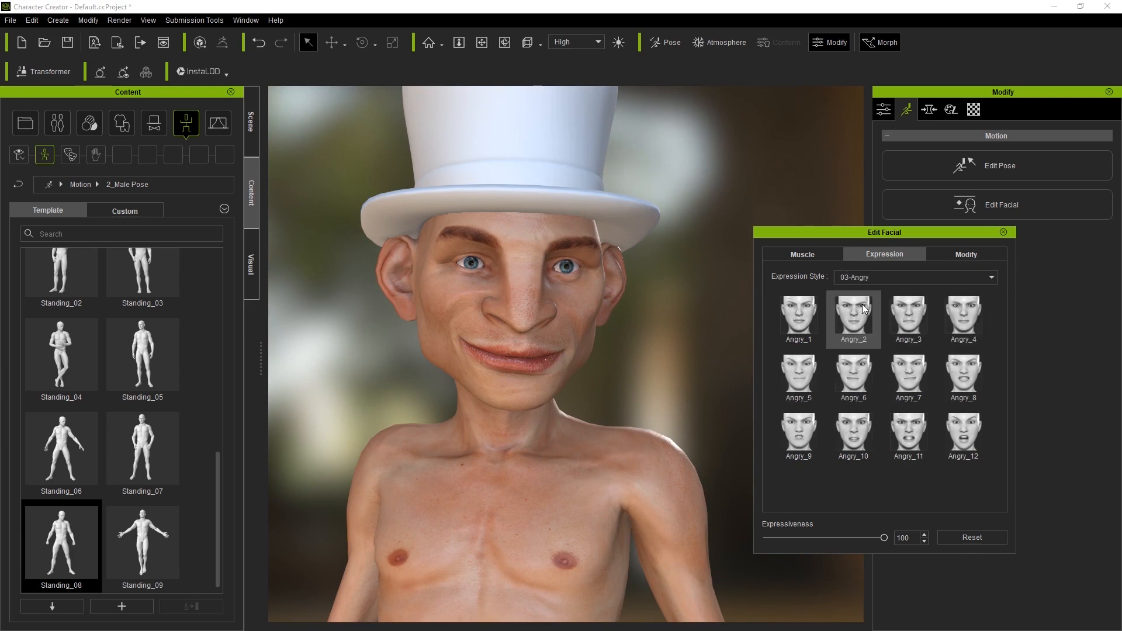
click(908, 278)
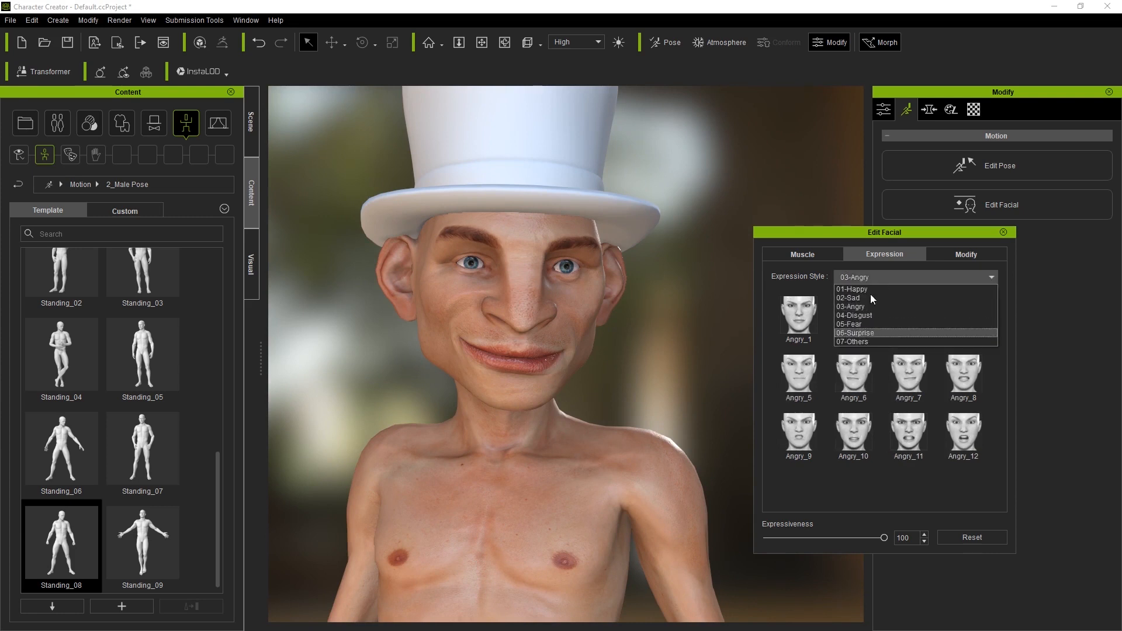
click(840, 479)
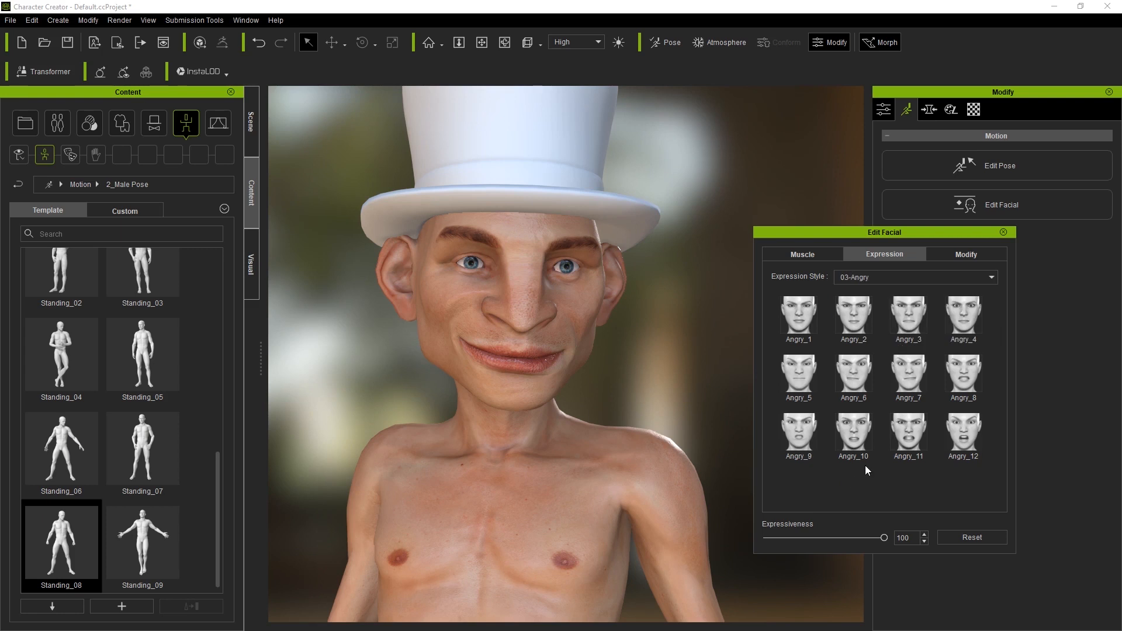
click(844, 373)
right_drag(660, 304, 717, 331)
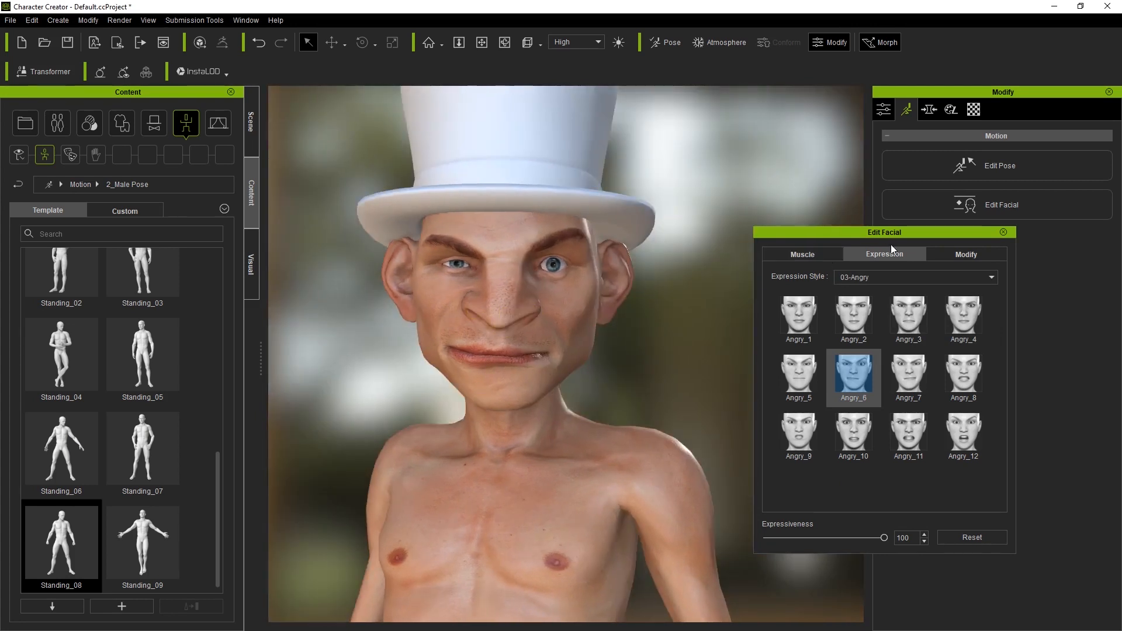
Fine-tune the brows: set Brow Raise Outer Left to 48, Brow Drop Left to 27 and Brow Raise Inner Right to 9.
click(964, 254)
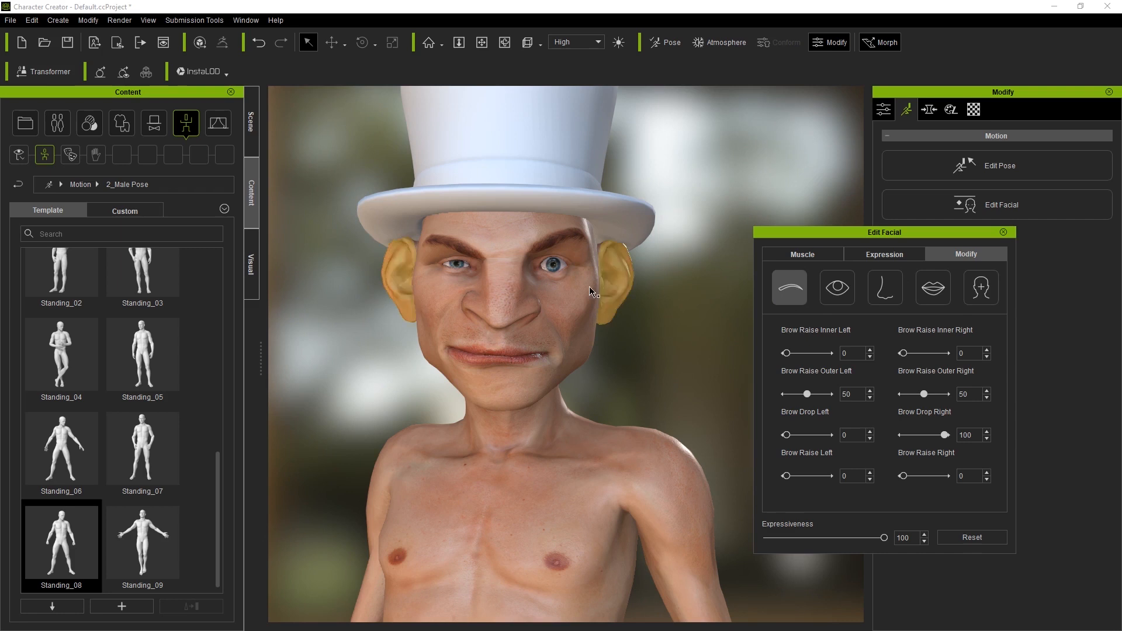
scroll(593, 295, up, 3)
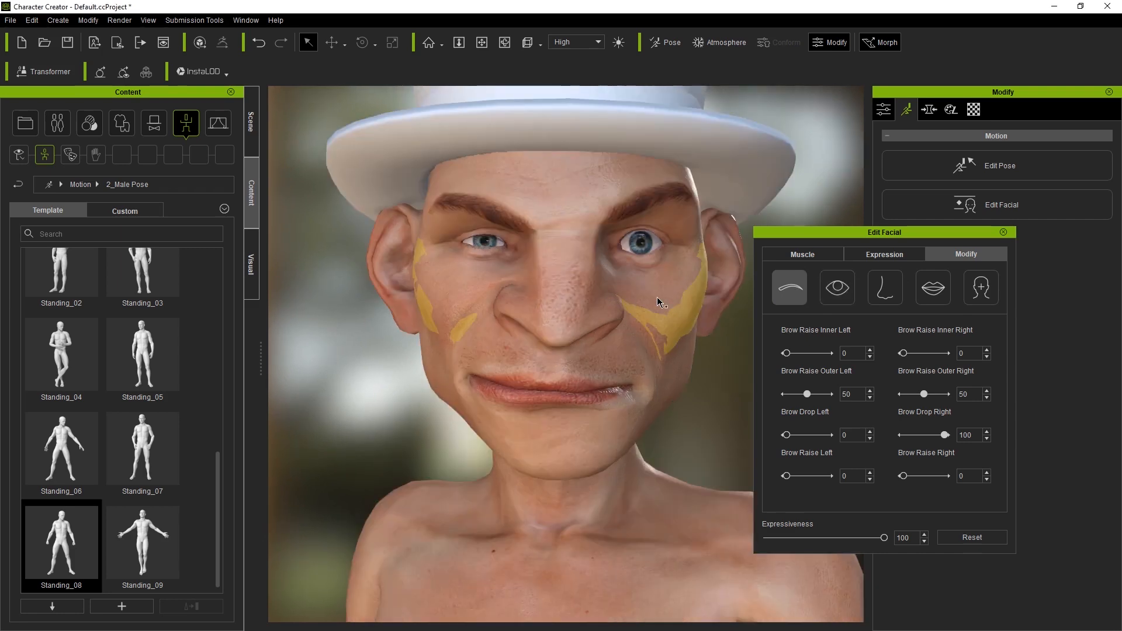
right_drag(645, 277, 624, 232)
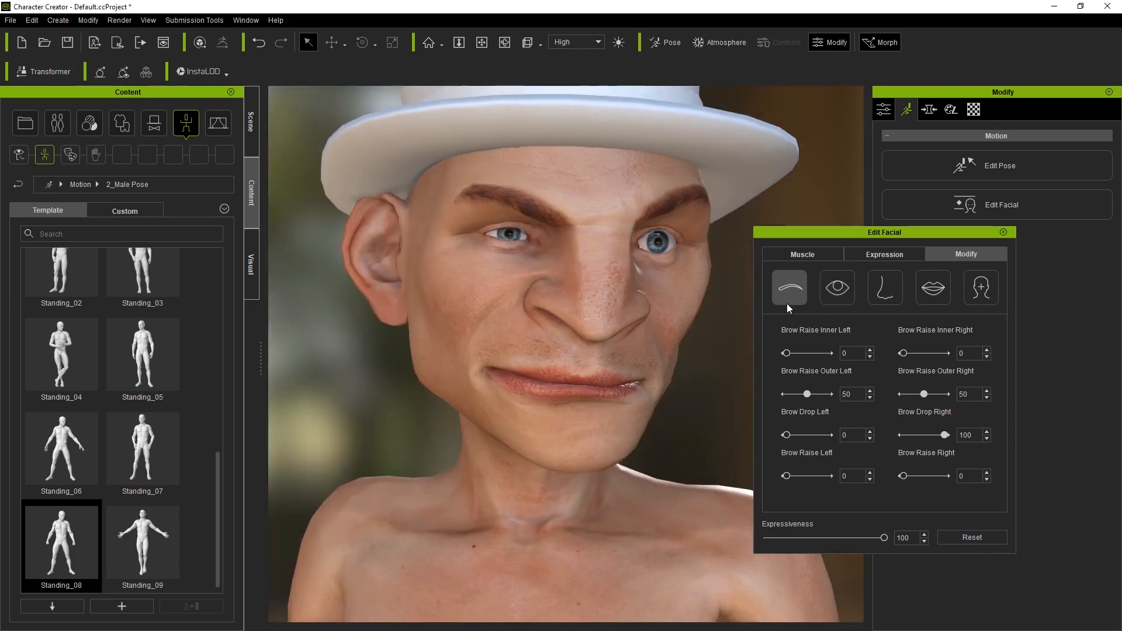
middle_drag(716, 307, 694, 317)
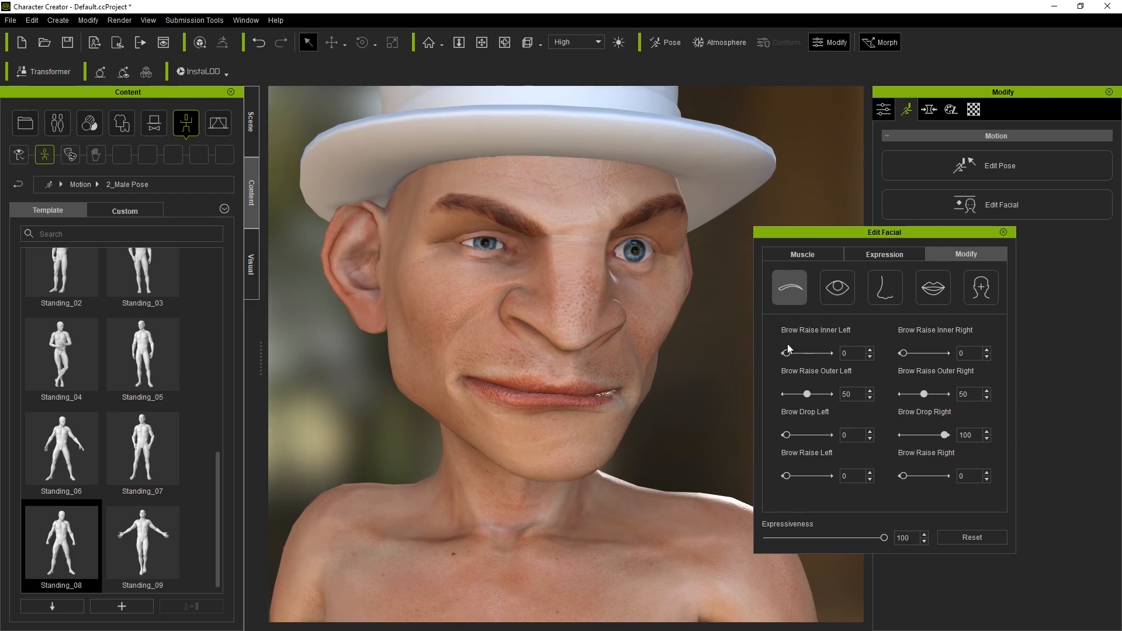
mouse_move(787, 353)
mouse_down()
mouse_move(808, 352)
mouse_move(778, 349)
mouse_up()
mouse_move(811, 391)
mouse_down()
mouse_move(787, 389)
mouse_move(829, 389)
mouse_move(806, 392)
mouse_up()
drag(788, 434, 798, 437)
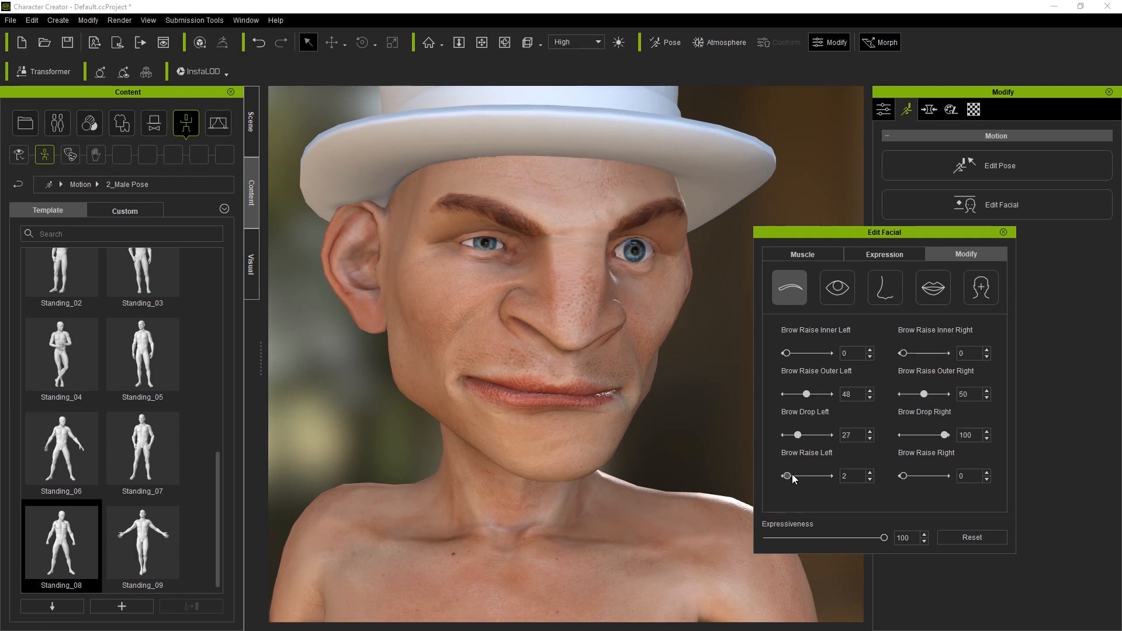
drag(796, 476, 760, 476)
mouse_move(905, 353)
mouse_down()
mouse_move(921, 355)
mouse_move(907, 354)
mouse_up()
right_drag(653, 319, 596, 209)
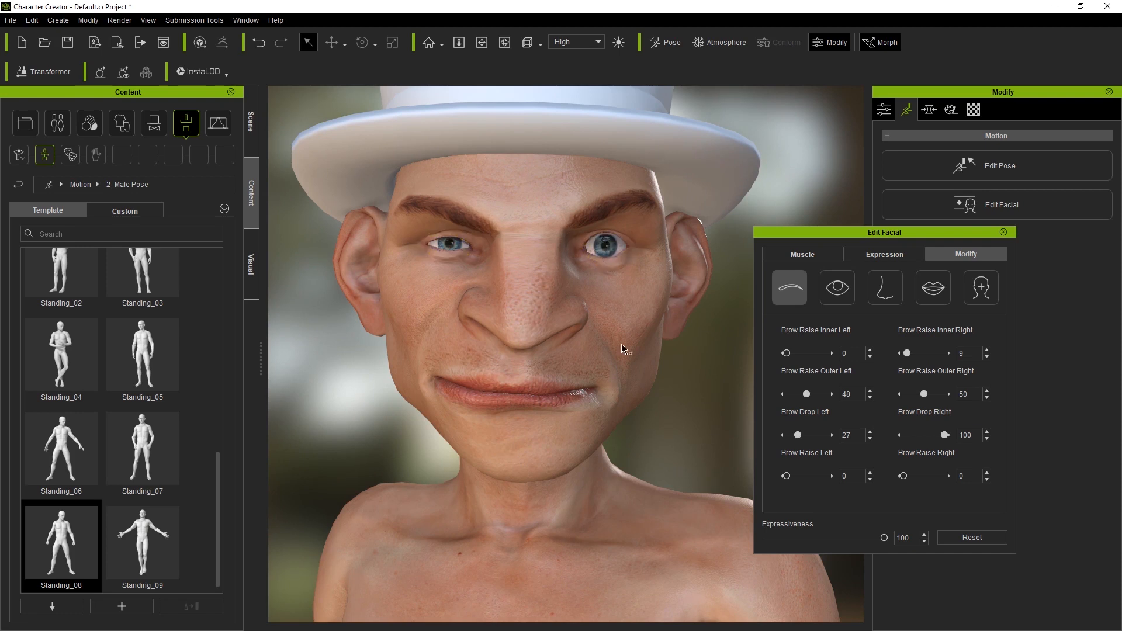
Adjust the left eye by setting Eye Blink L to 17, Eye Wide L to 71 and Eye Squint L to 92.
right_drag(630, 357, 630, 396)
click(843, 288)
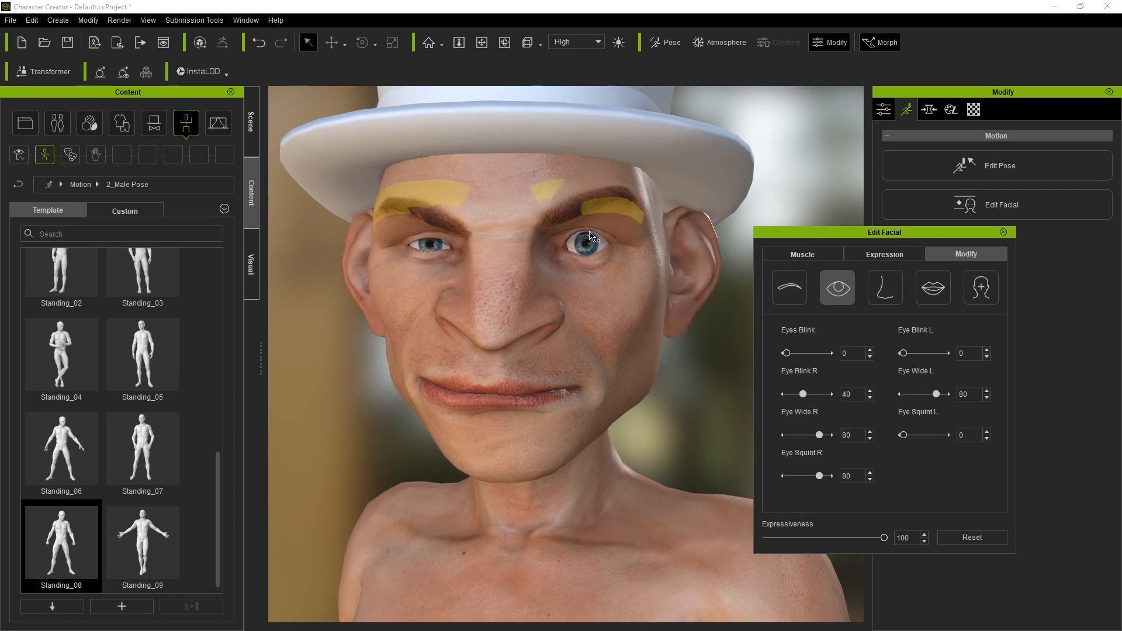
drag(902, 353, 914, 353)
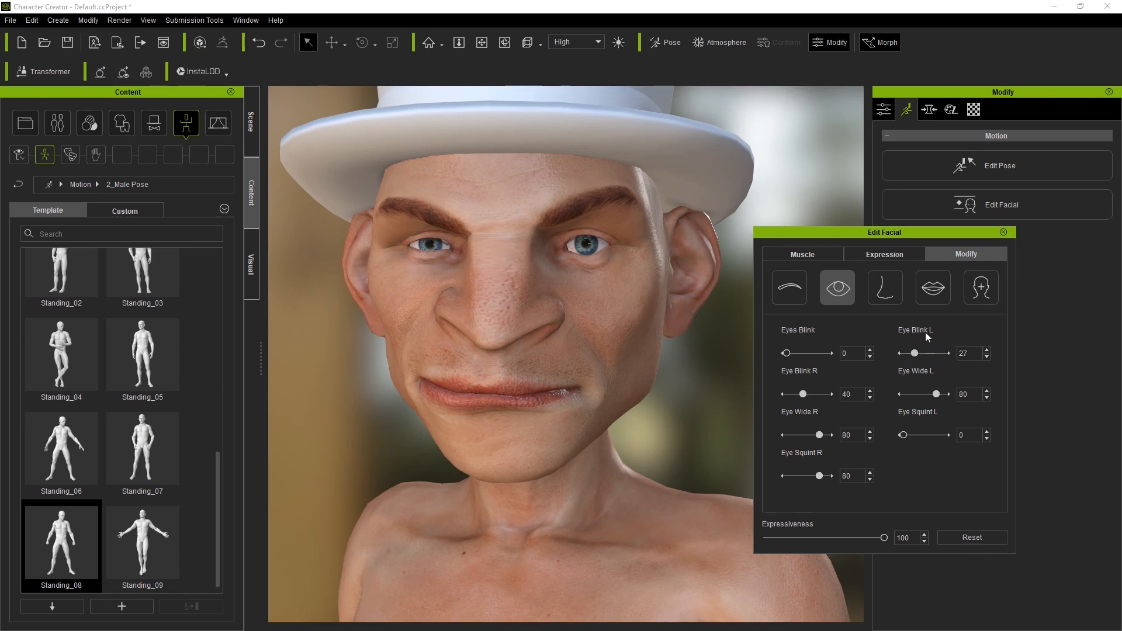
drag(907, 352, 912, 349)
drag(936, 398, 934, 394)
drag(903, 435, 941, 435)
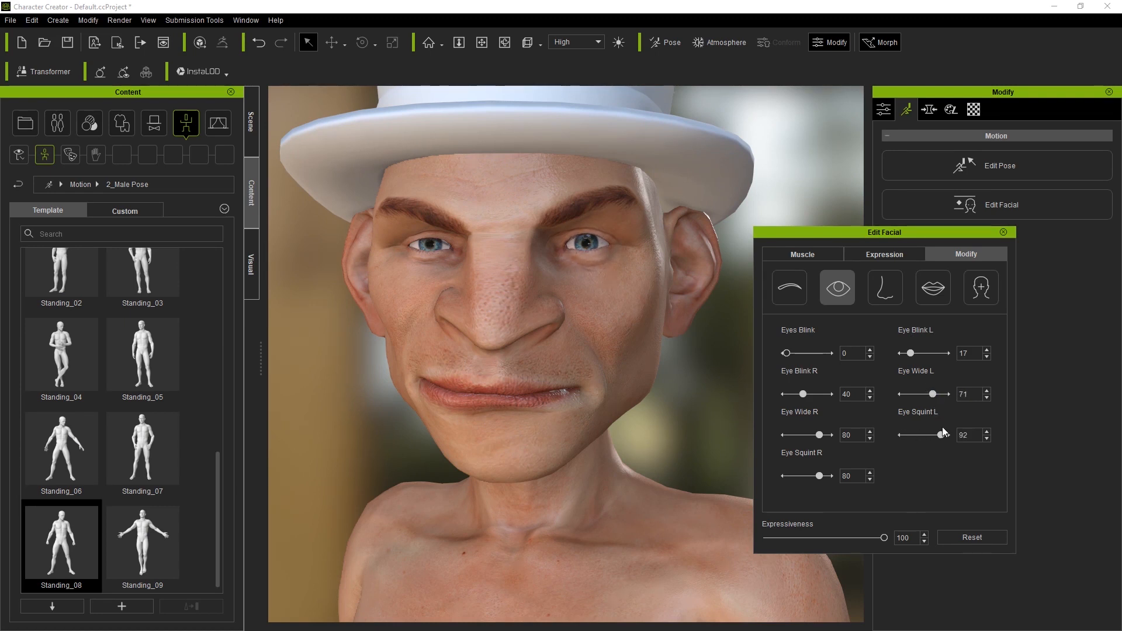
right_drag(659, 330, 648, 329)
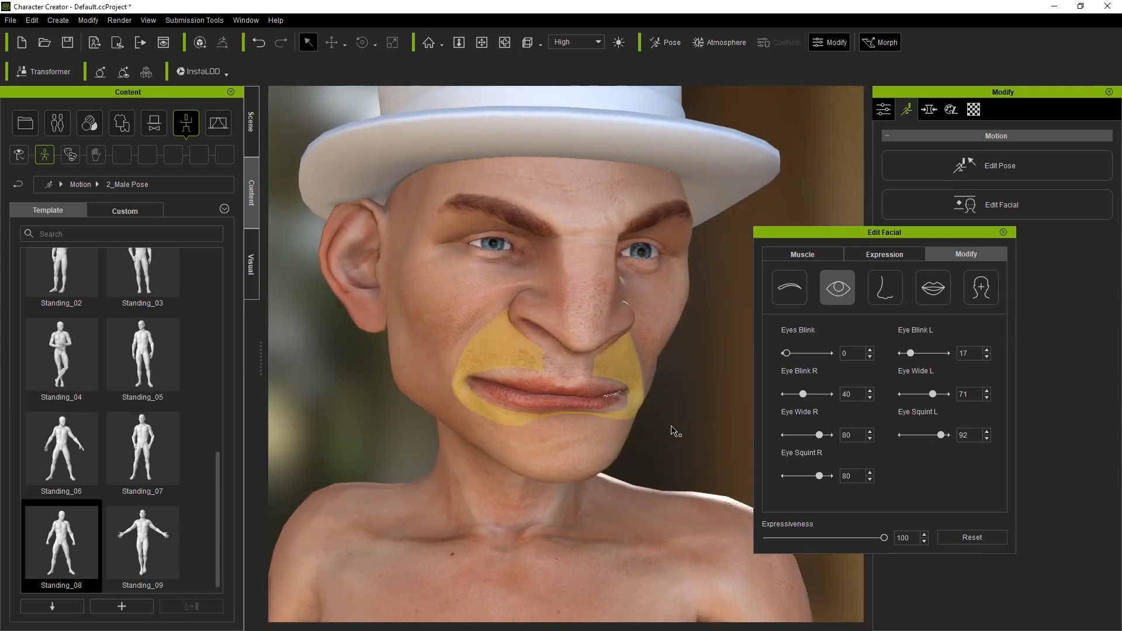
Set Mouth Frown to 53 and Mouth Pucker to 36, and the overall Expressiveness to 98.
middle_drag(691, 431, 656, 401)
right_drag(631, 387, 596, 372)
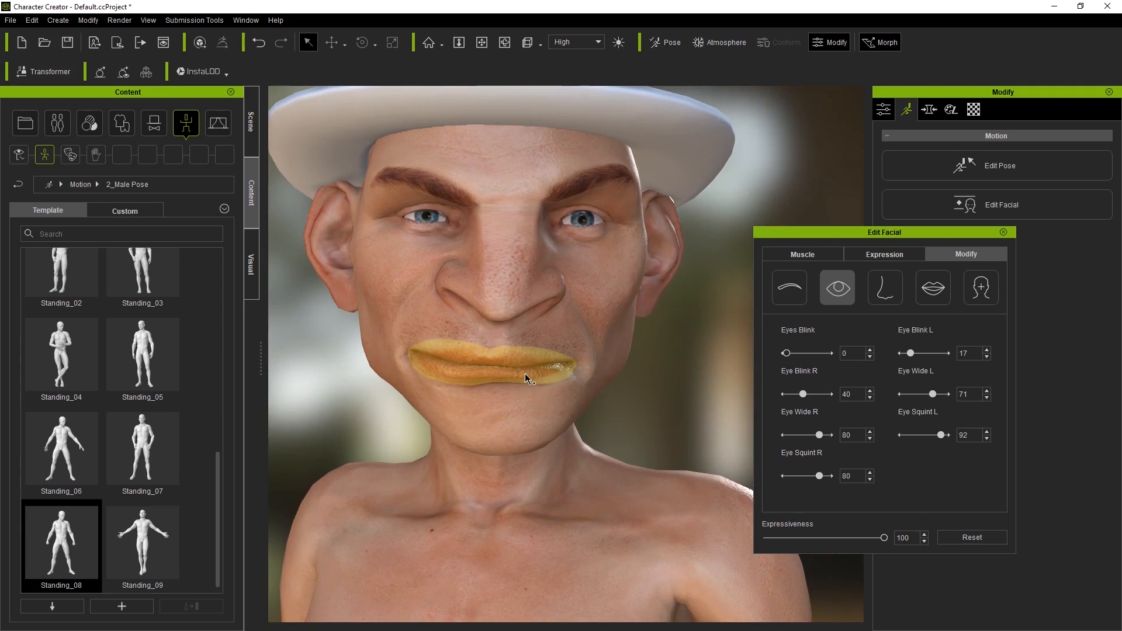
click(934, 289)
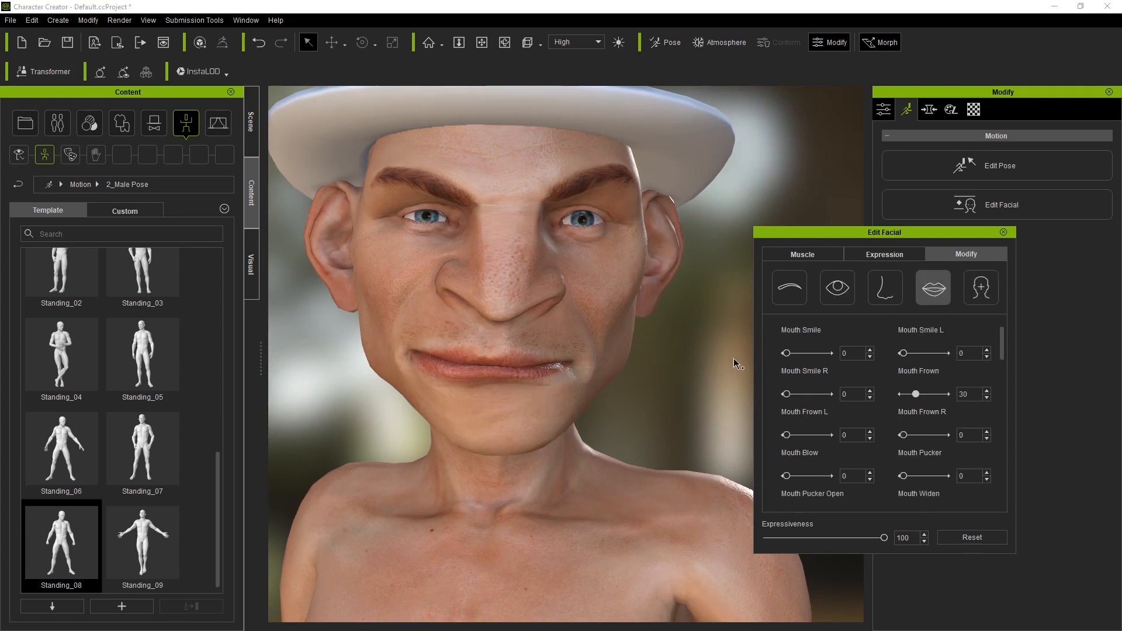
middle_drag(642, 400, 674, 360)
drag(904, 352, 874, 350)
drag(899, 393, 871, 404)
mouse_move(786, 394)
mouse_down()
mouse_move(808, 393)
mouse_move(786, 394)
mouse_up()
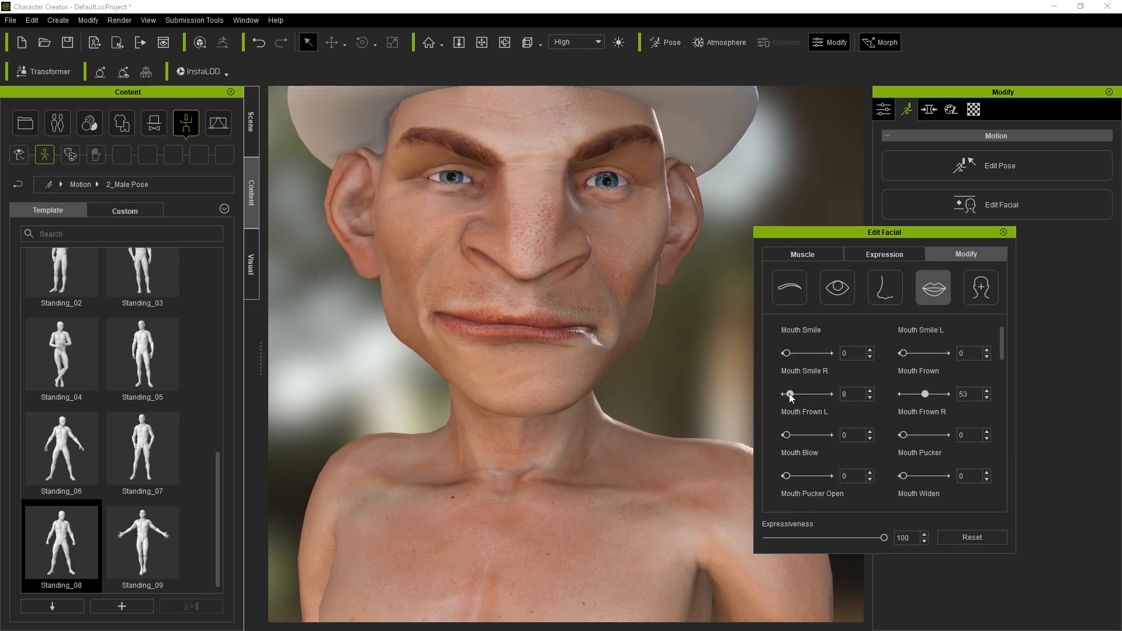
mouse_move(788, 435)
mouse_down()
mouse_move(800, 435)
mouse_move(774, 431)
mouse_up()
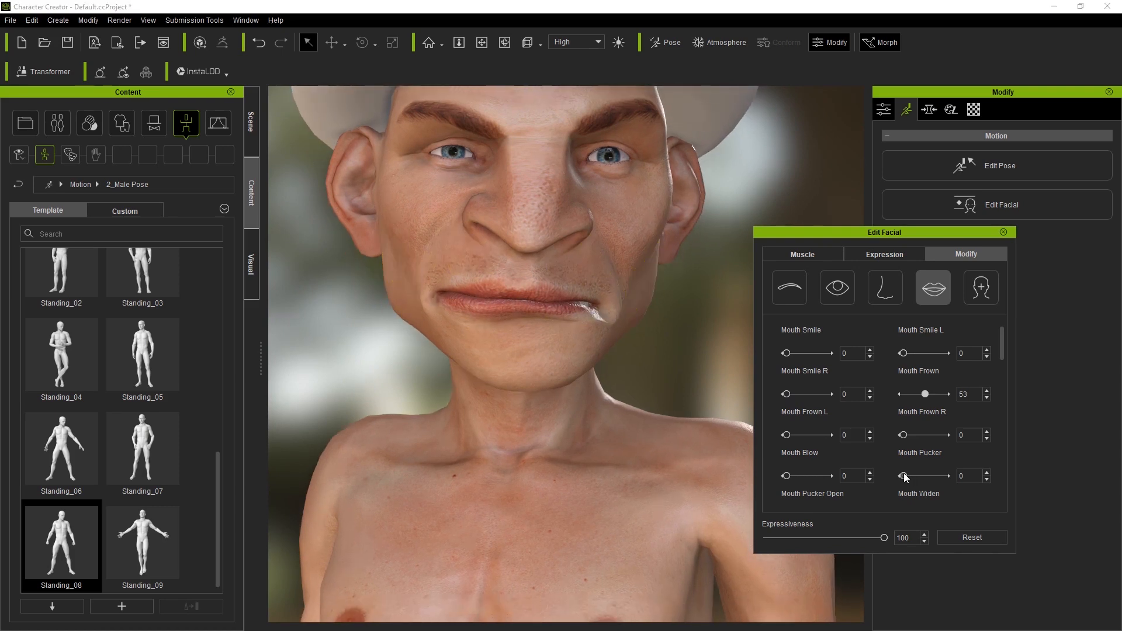
drag(903, 475, 917, 475)
mouse_move(879, 537)
mouse_down()
mouse_move(768, 534)
mouse_move(882, 537)
mouse_up()
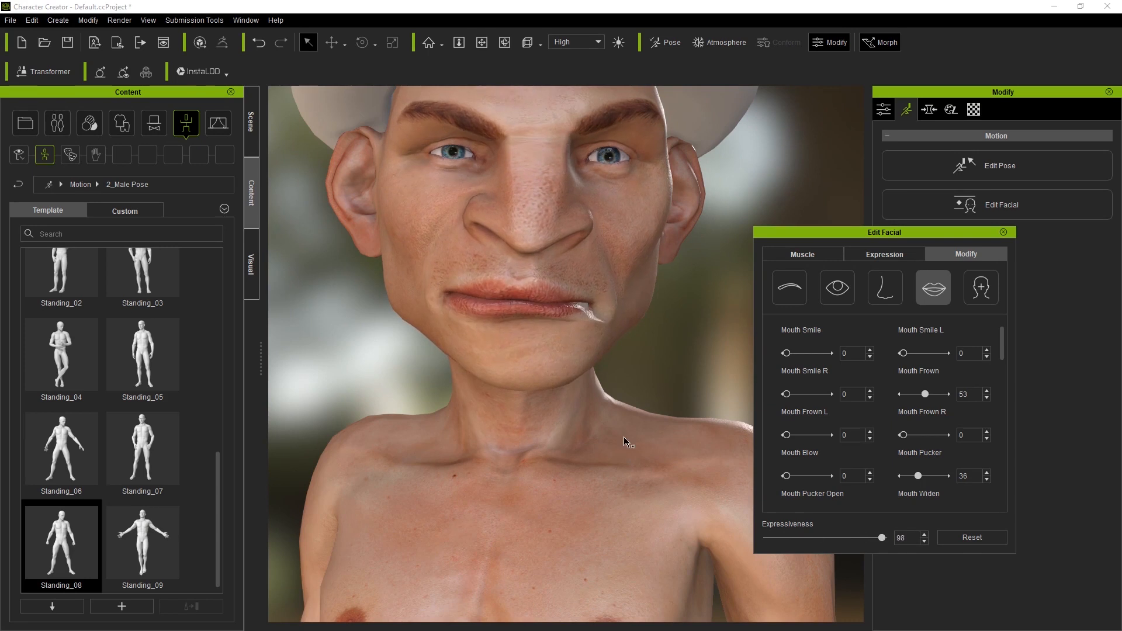
Raise the overall expression strength to 100 and close the facial editor.
scroll(627, 379, down, 3)
scroll(631, 375, up, 3)
drag(761, 447, 818, 438)
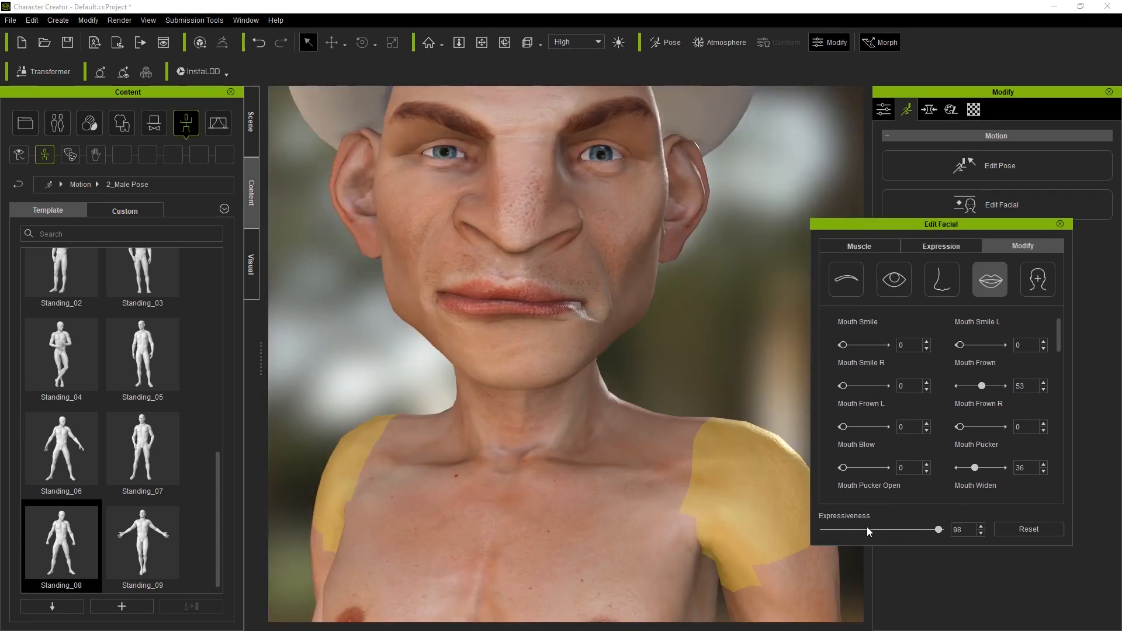
mouse_move(937, 528)
mouse_down()
mouse_move(830, 524)
mouse_move(956, 528)
mouse_up()
right_drag(521, 275, 421, 317)
right_drag(465, 351, 646, 313)
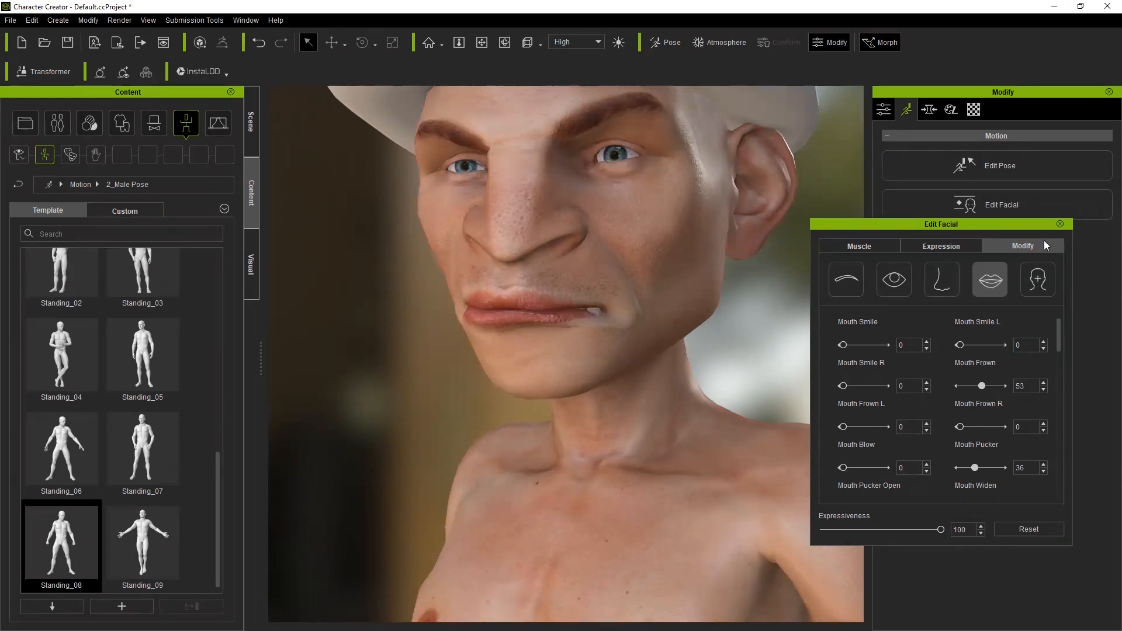
click(1059, 224)
Select the pants, hat, wristbands, base body, eyes and teeth together in the scene.
scroll(634, 394, up, 5)
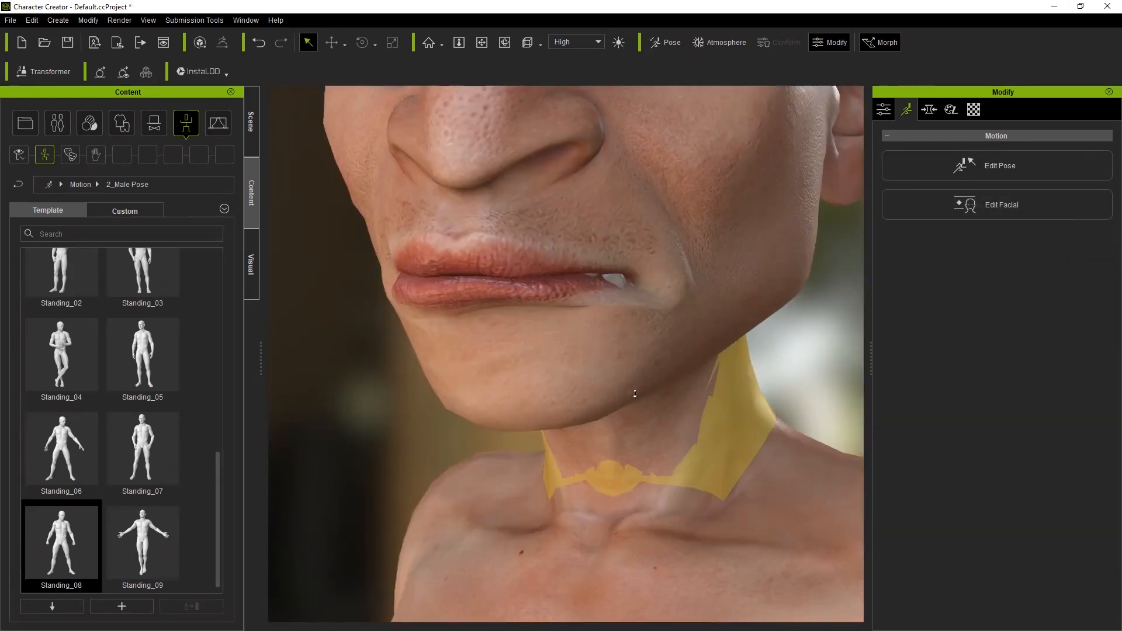
scroll(635, 393, down, 7)
right_drag(626, 290, 923, 380)
middle_drag(748, 361, 706, 325)
click(251, 122)
click(60, 160)
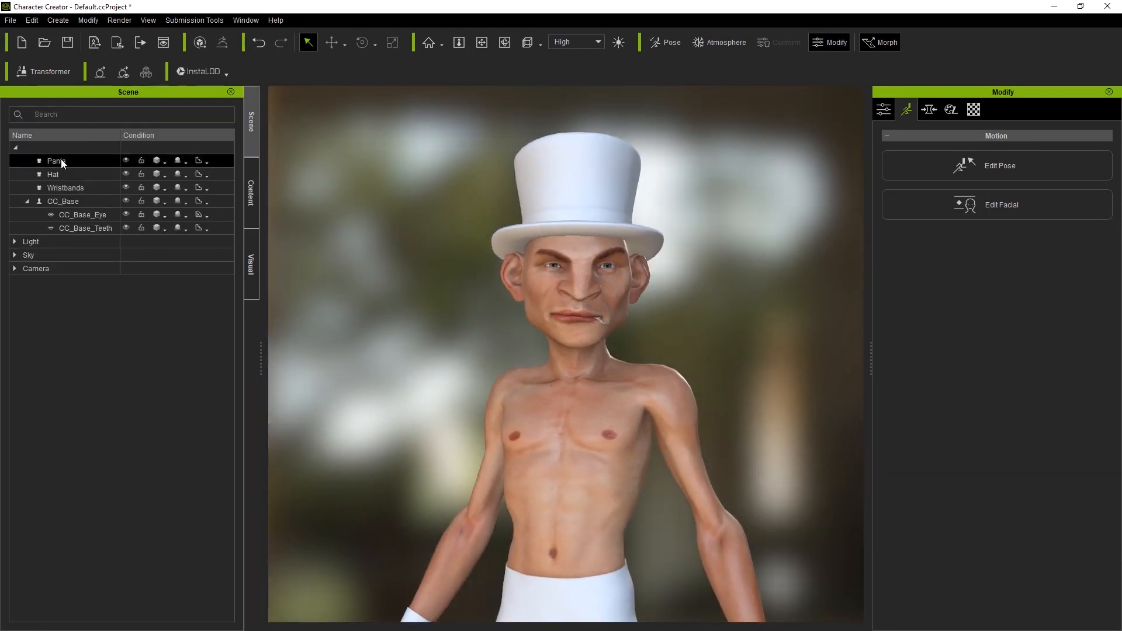
shift+click(75, 227)
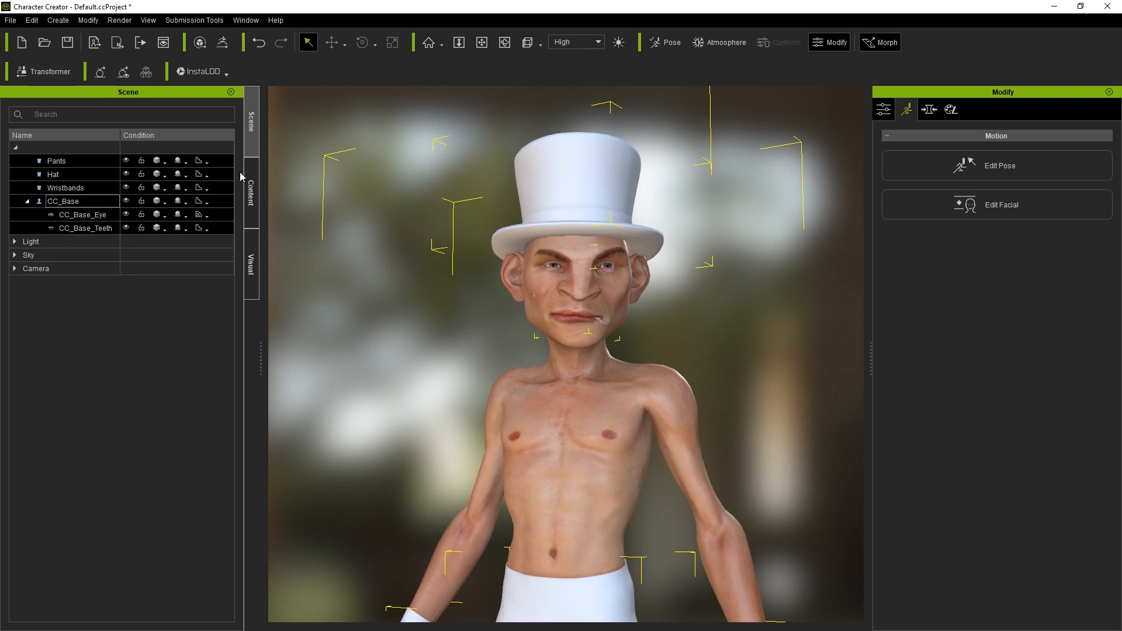
Send all selected meshes to ZBrush through GoZ with the Relink template and the current pose.
click(222, 45)
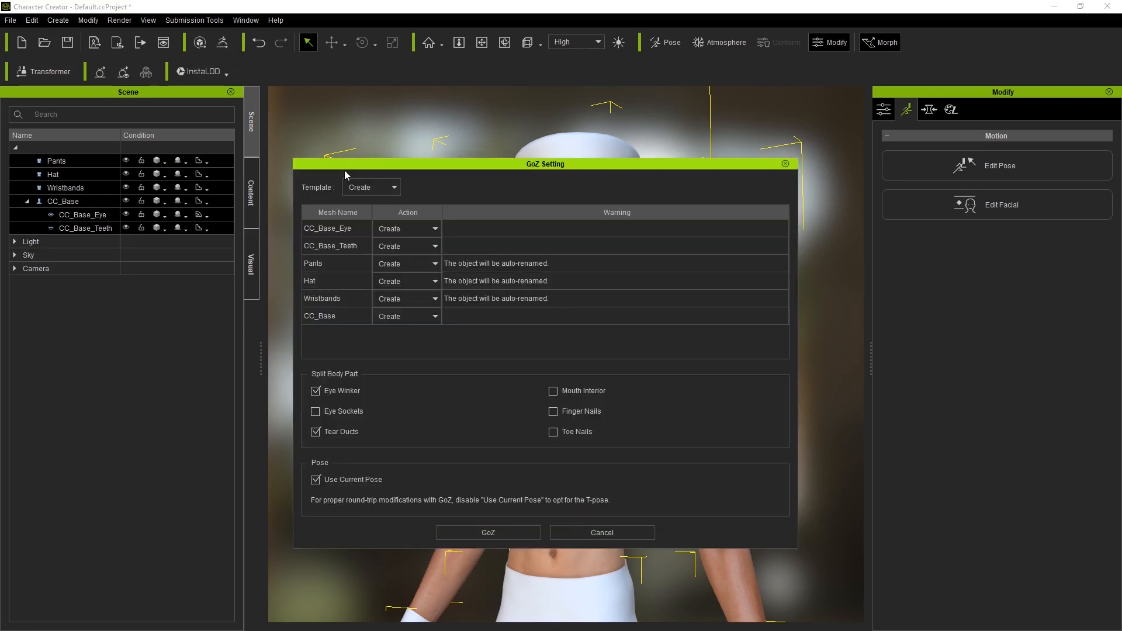
click(387, 187)
click(375, 209)
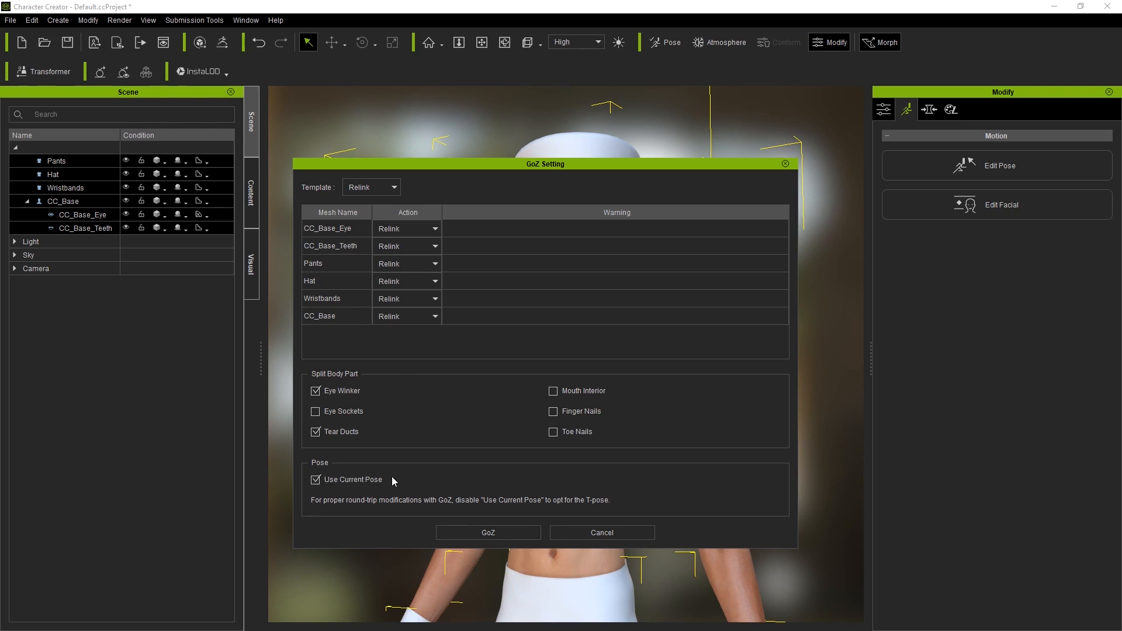
drag(546, 167, 1020, 150)
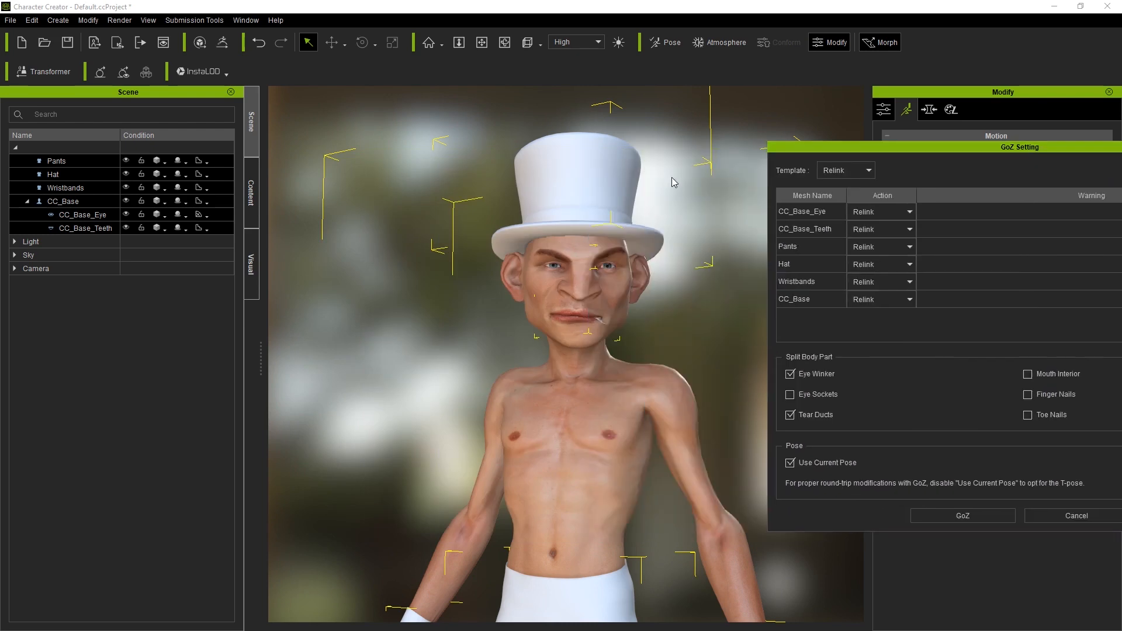
drag(905, 151, 509, 122)
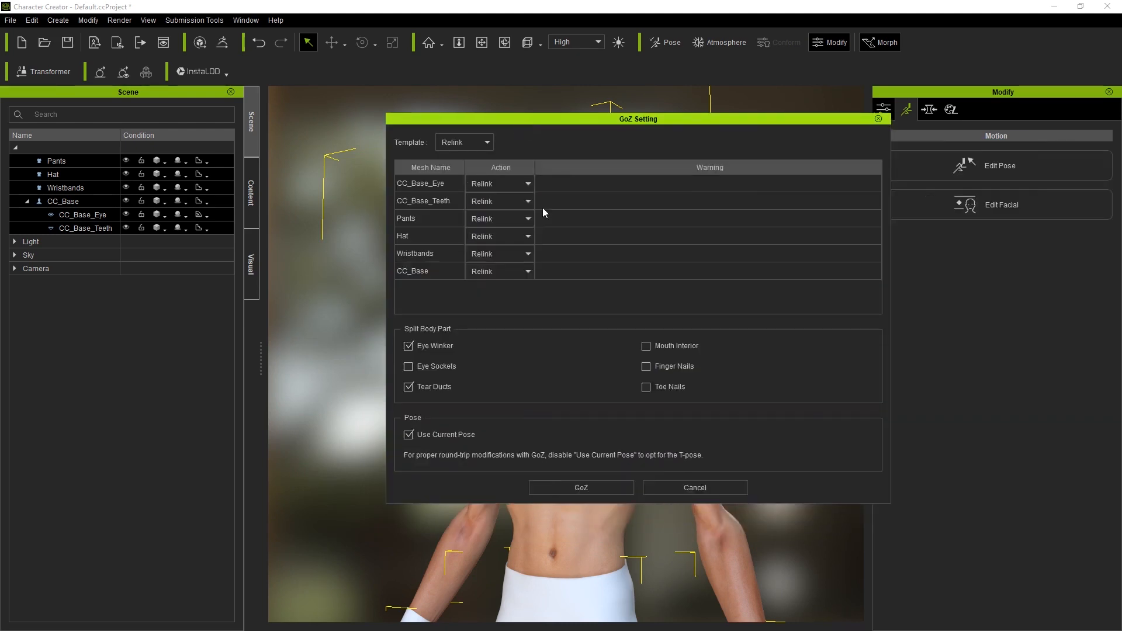
click(580, 486)
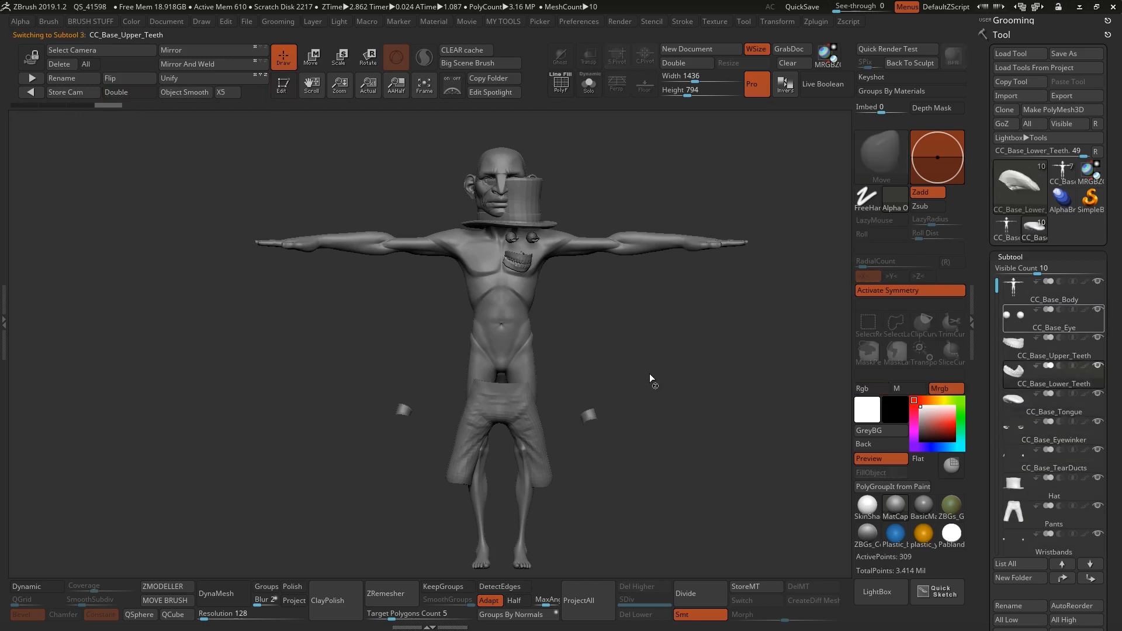
Turn off X symmetry for sculpting the posed body mesh.
mouse_move(672, 275)
mouse_down()
mouse_move(613, 270)
mouse_move(642, 367)
mouse_move(739, 355)
mouse_move(646, 388)
mouse_move(641, 416)
mouse_move(641, 366)
mouse_up()
mouse_move(642, 488)
alt+mouse_down()
mouse_move(651, 384)
mouse_move(625, 347)
alt+mouse_up()
drag(625, 347, 680, 360)
ctrl+right_drag(521, 284, 623, 349)
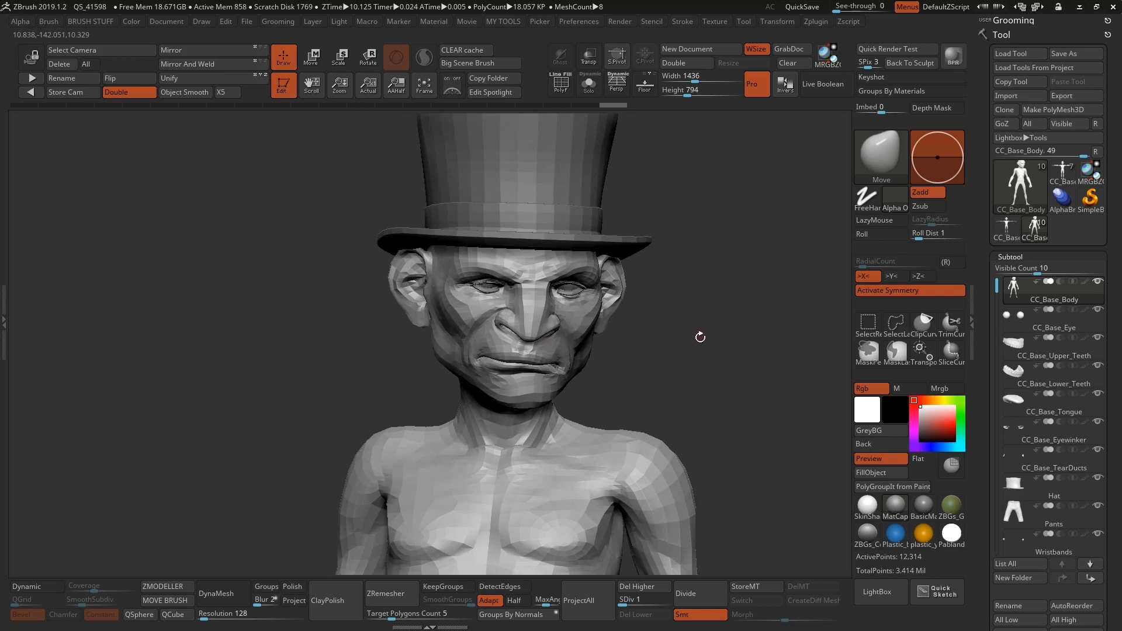
click(885, 290)
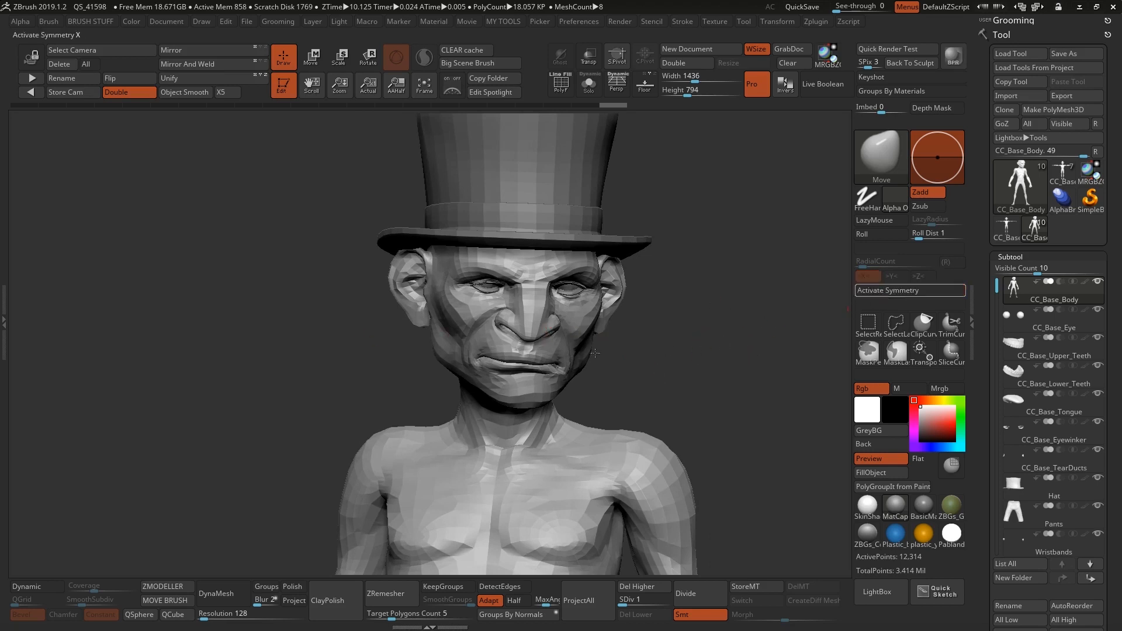
Display the wireframe around the character's mouth and choose the Move Topological brush.
alt+drag(646, 381, 637, 402)
ctrl+right_drag(546, 395, 596, 188)
click(560, 83)
right_drag(612, 348, 603, 408)
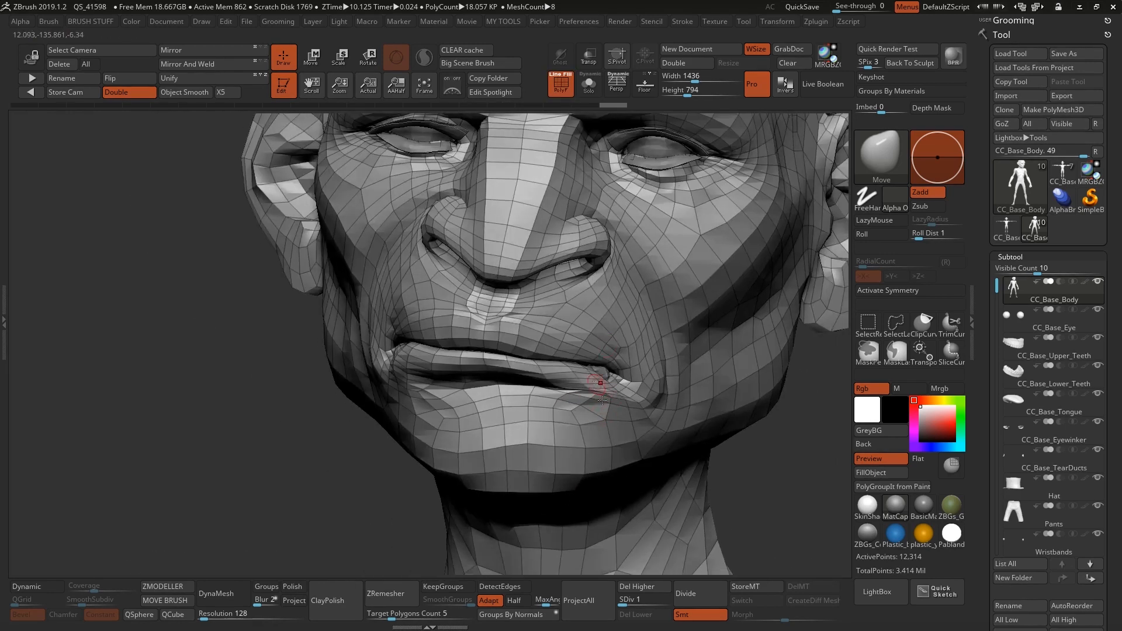
mouse_move(584, 368)
ctrl+right_down()
mouse_move(577, 393)
mouse_move(598, 331)
mouse_move(580, 315)
ctrl+right_up()
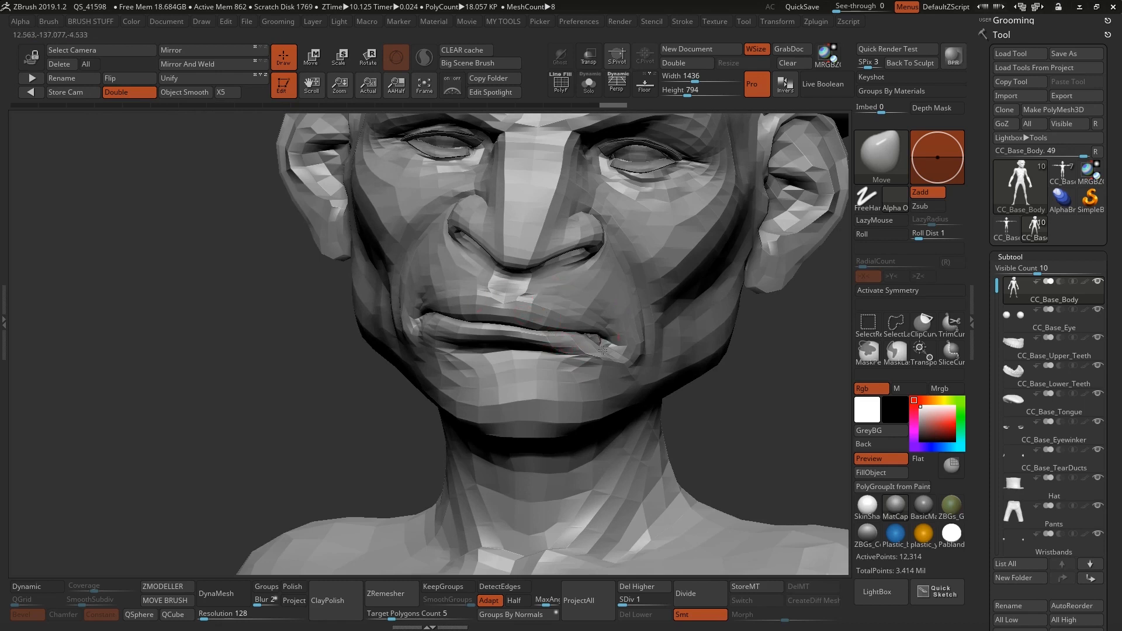
key(2)
mouse_move(660, 410)
alt+right_down()
mouse_move(641, 409)
mouse_move(534, 292)
alt+right_up()
key(b)
key(m)
key(t)
key(shift+f)
Reshape the distorted corner of the character's left mouth side with the Move Topological brush, then hide the wireframe.
shift+drag(534, 292, 503, 286)
right_drag(689, 328, 576, 338)
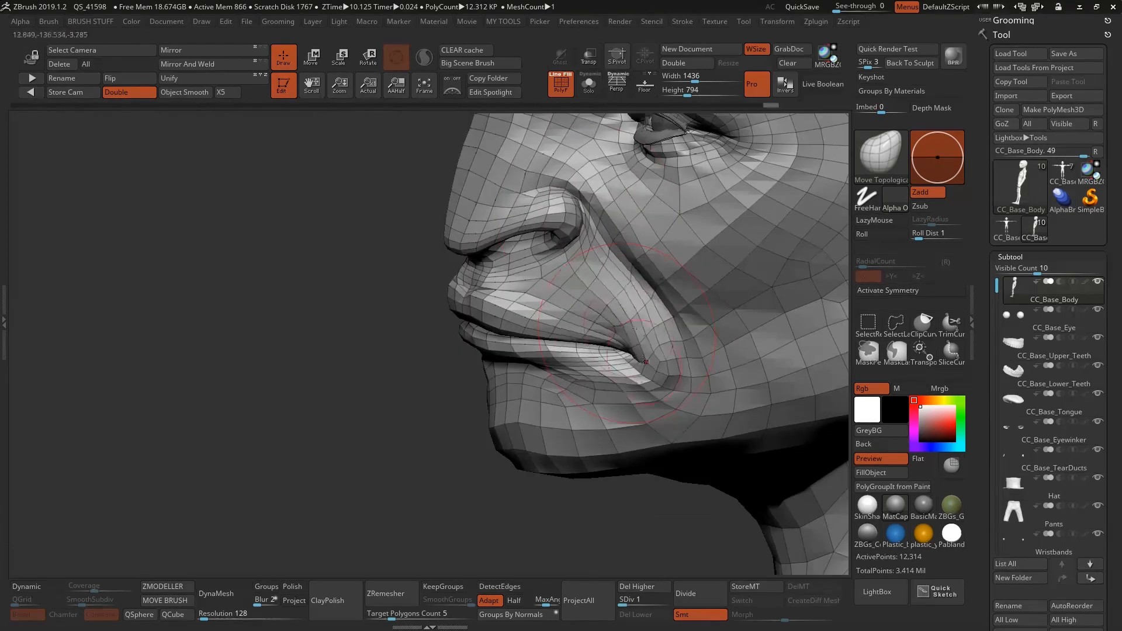
right_drag(403, 327, 508, 318)
right_drag(520, 380, 514, 347)
right_drag(753, 318, 665, 312)
drag(664, 312, 658, 300)
right_drag(658, 300, 765, 315)
ctrl+right_drag(765, 315, 575, 426)
mouse_move(497, 462)
right_down()
mouse_move(484, 407)
mouse_move(581, 368)
mouse_move(664, 376)
mouse_move(692, 363)
mouse_move(649, 333)
mouse_move(589, 329)
mouse_move(608, 321)
right_up()
click(559, 83)
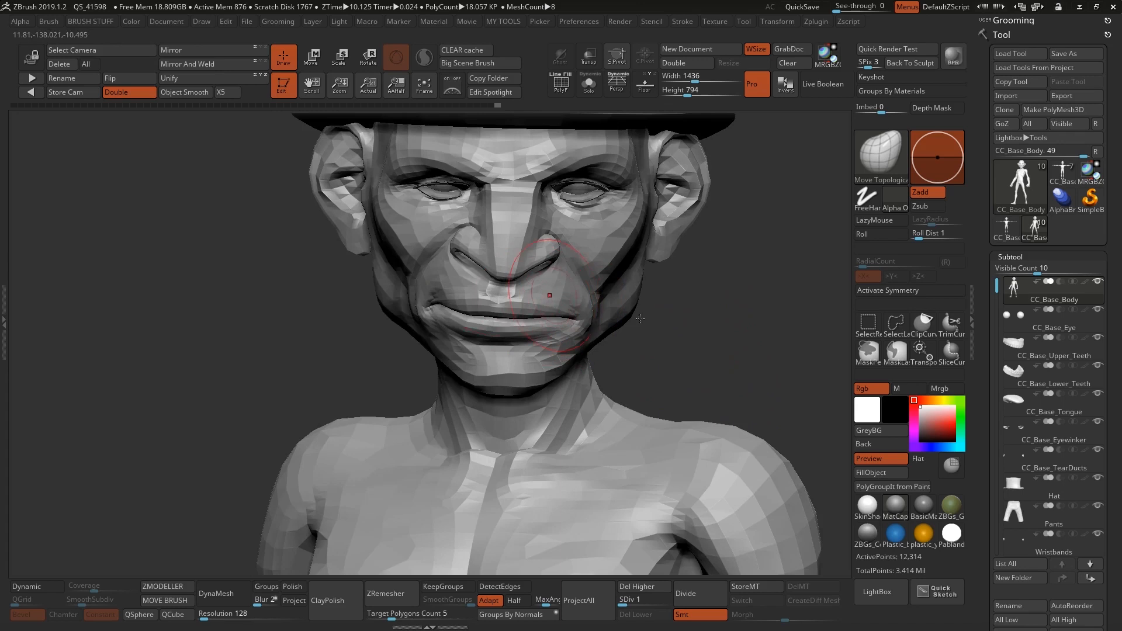
Switch all subtools to their highest subdivision level.
mouse_move(694, 342)
right_down()
mouse_move(736, 345)
mouse_move(687, 355)
right_up()
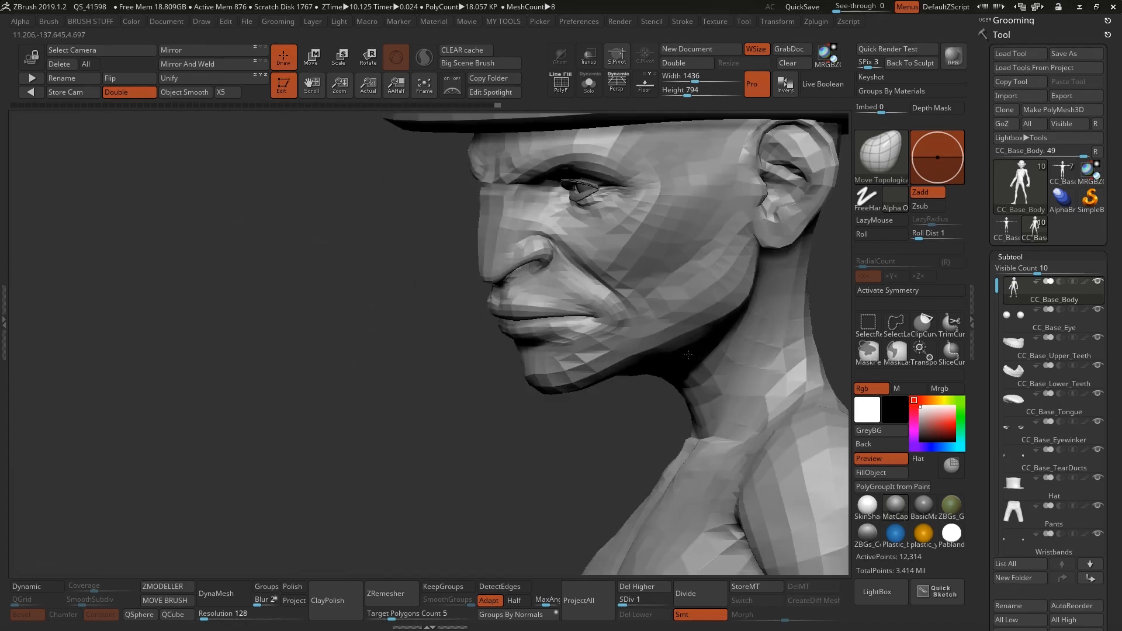
mouse_move(492, 340)
right_down()
mouse_move(722, 342)
mouse_move(500, 356)
right_up()
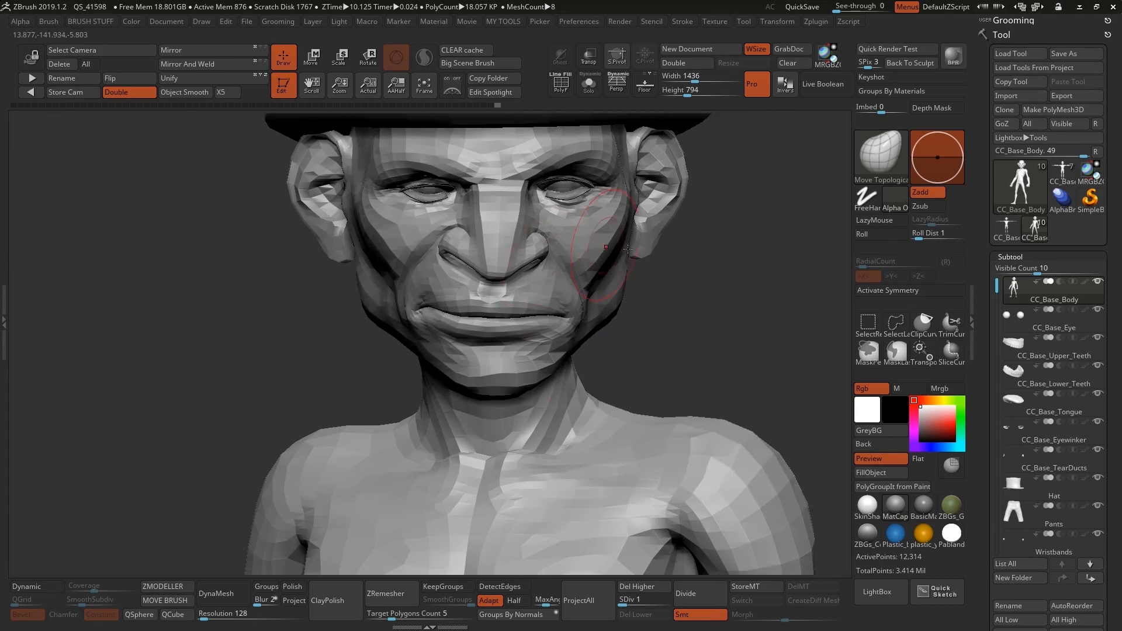
mouse_move(681, 350)
ctrl+right_down()
mouse_move(648, 338)
mouse_move(631, 271)
mouse_move(636, 321)
ctrl+right_up()
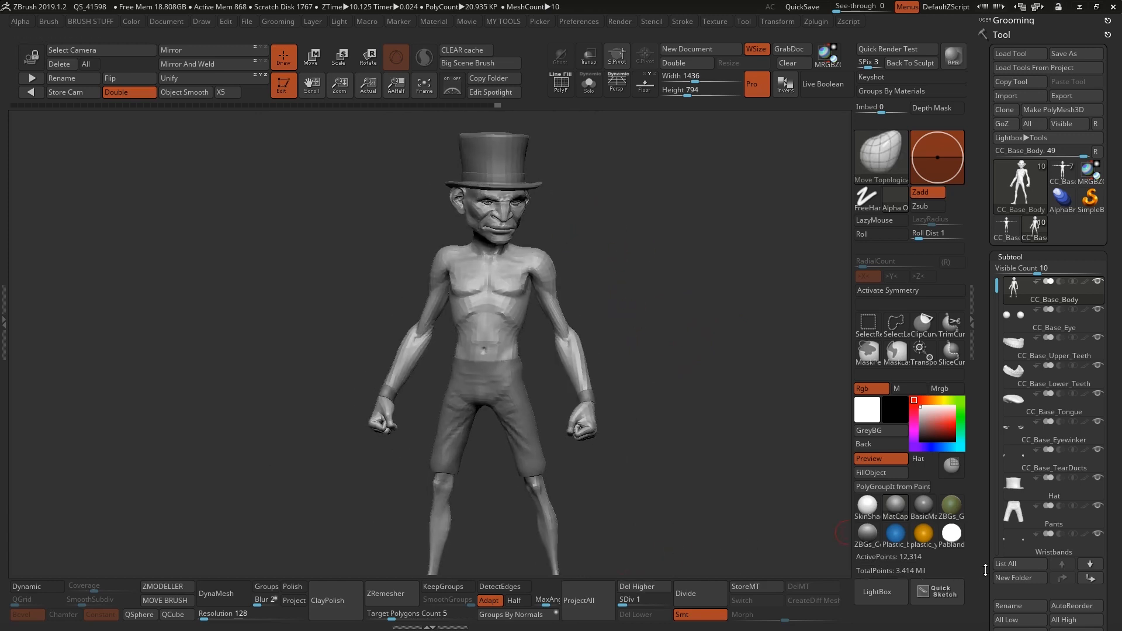
drag(985, 570, 985, 527)
click(1076, 578)
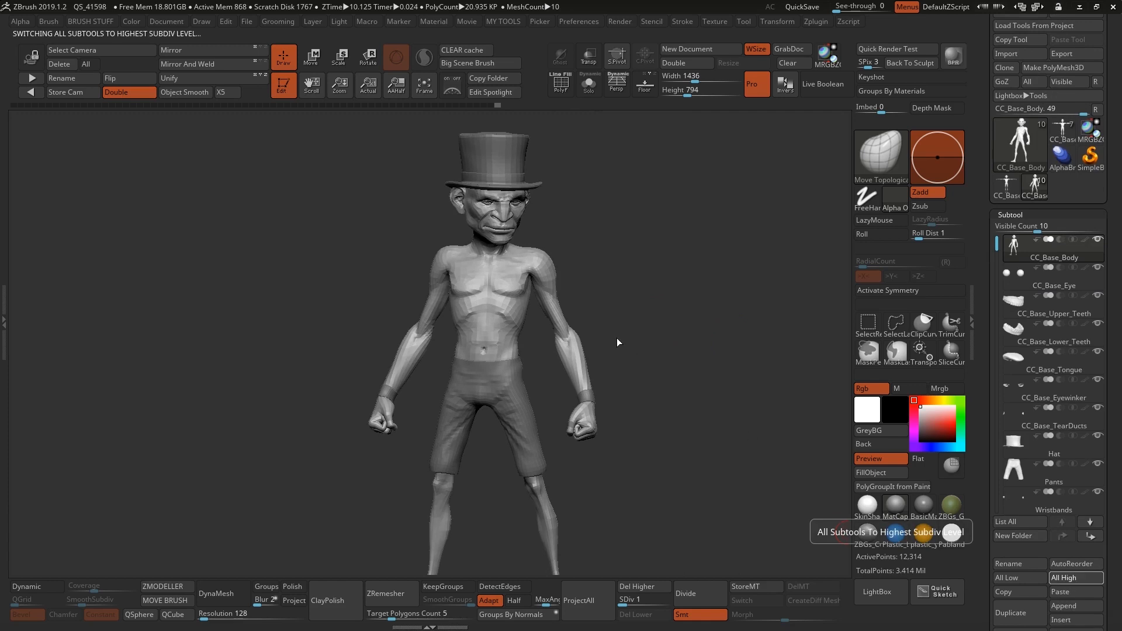
Select the hat, lower it to subdivision level 1 and choose the Move brush.
mouse_move(625, 233)
right_down()
mouse_move(540, 229)
mouse_move(610, 223)
mouse_move(512, 235)
mouse_move(612, 183)
mouse_move(601, 263)
right_up()
alt+click(572, 213)
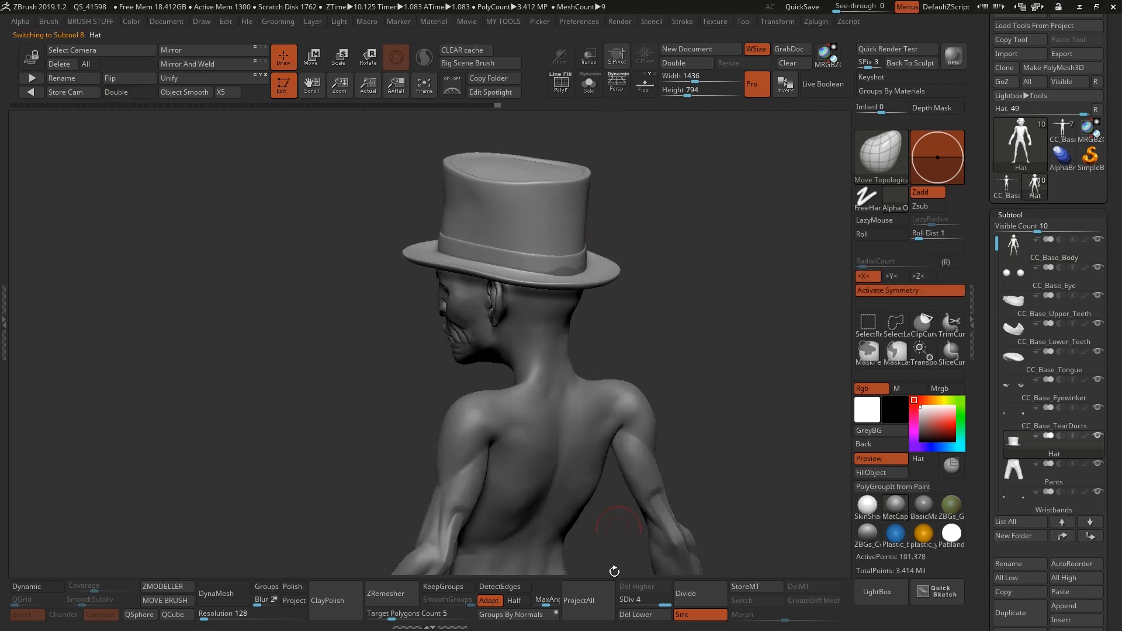
drag(638, 600, 612, 600)
ctrl+right_drag(602, 251, 609, 301)
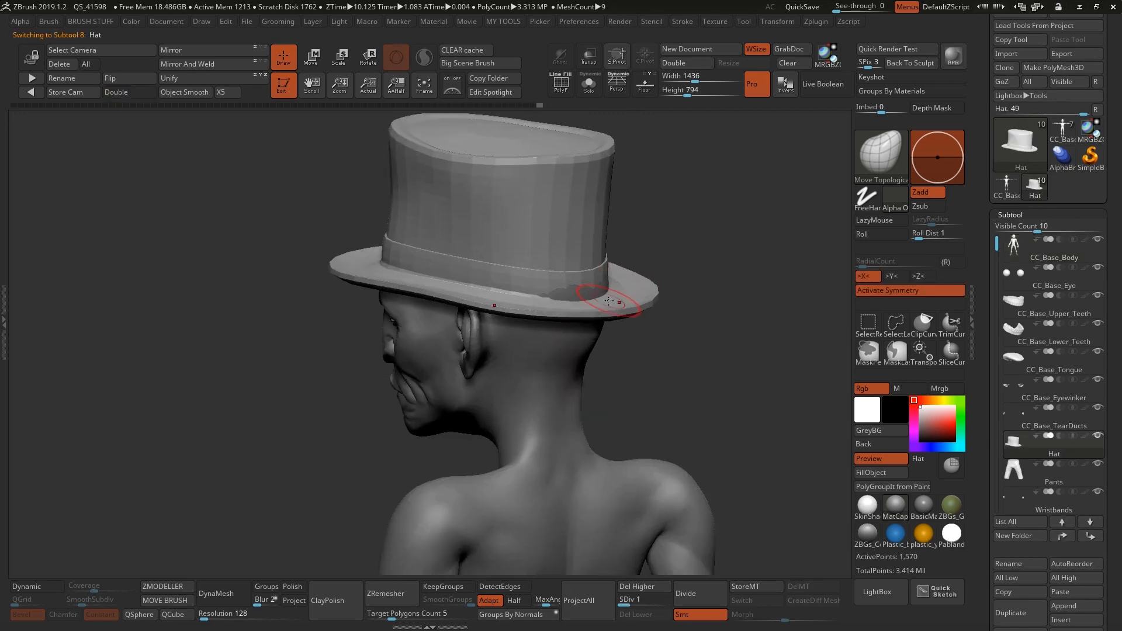
key(space)
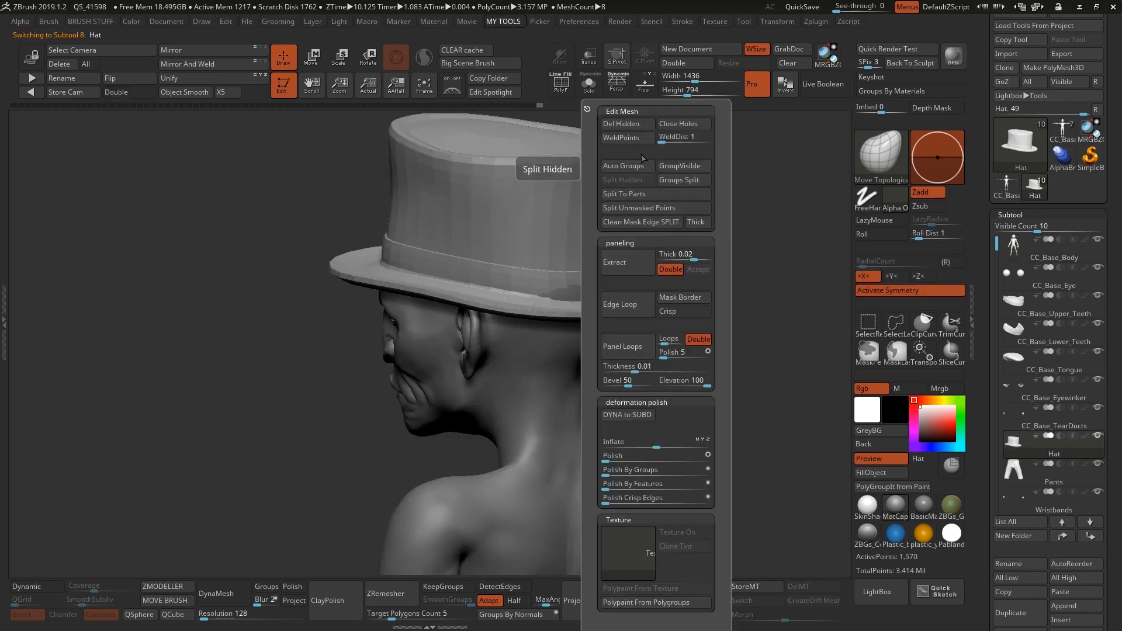
key(b)
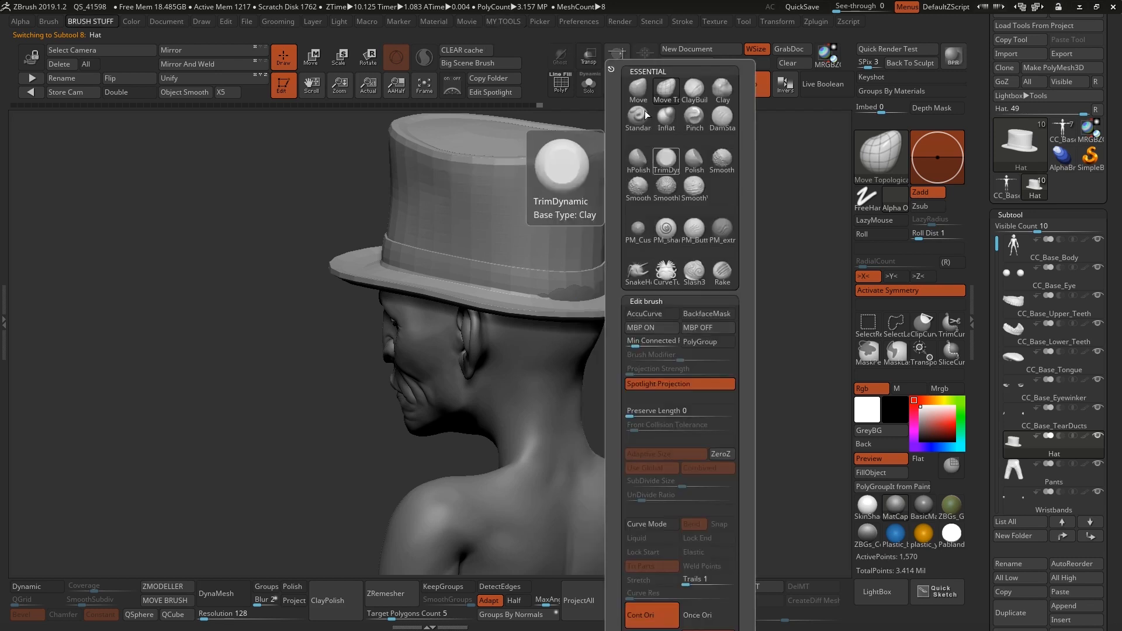
key(m)
key(v)
Try to adjust the back of the hat with the Move brush while X symmetry is active.
key(space)
mouse_move(701, 213)
right_down()
mouse_move(699, 227)
mouse_move(679, 233)
right_up()
drag(676, 251, 674, 273)
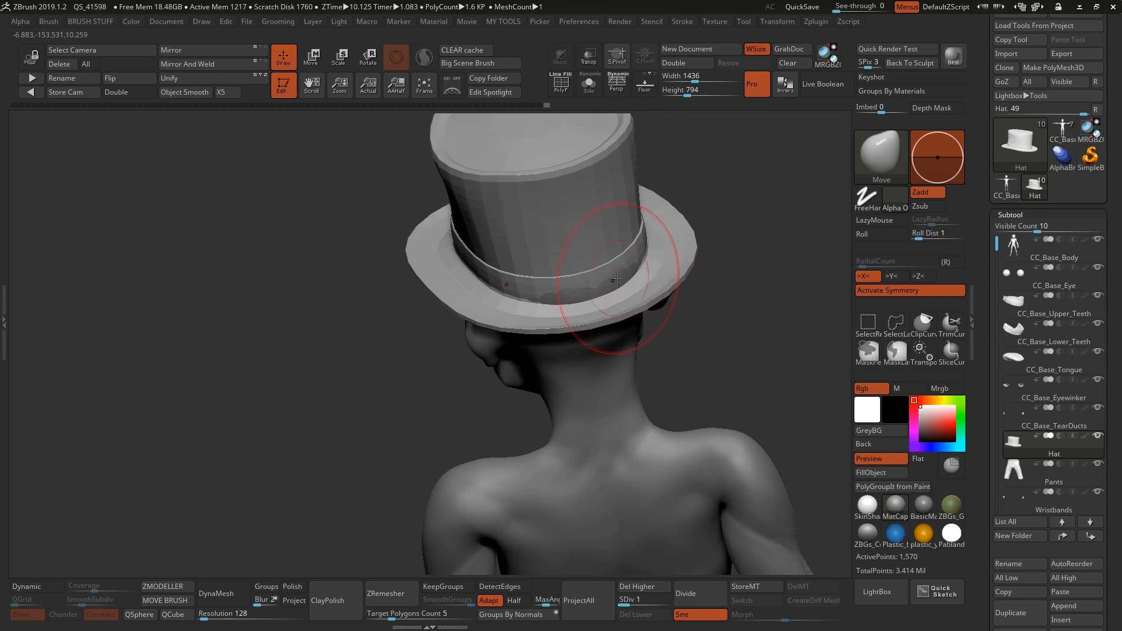
key(ctrl+z)
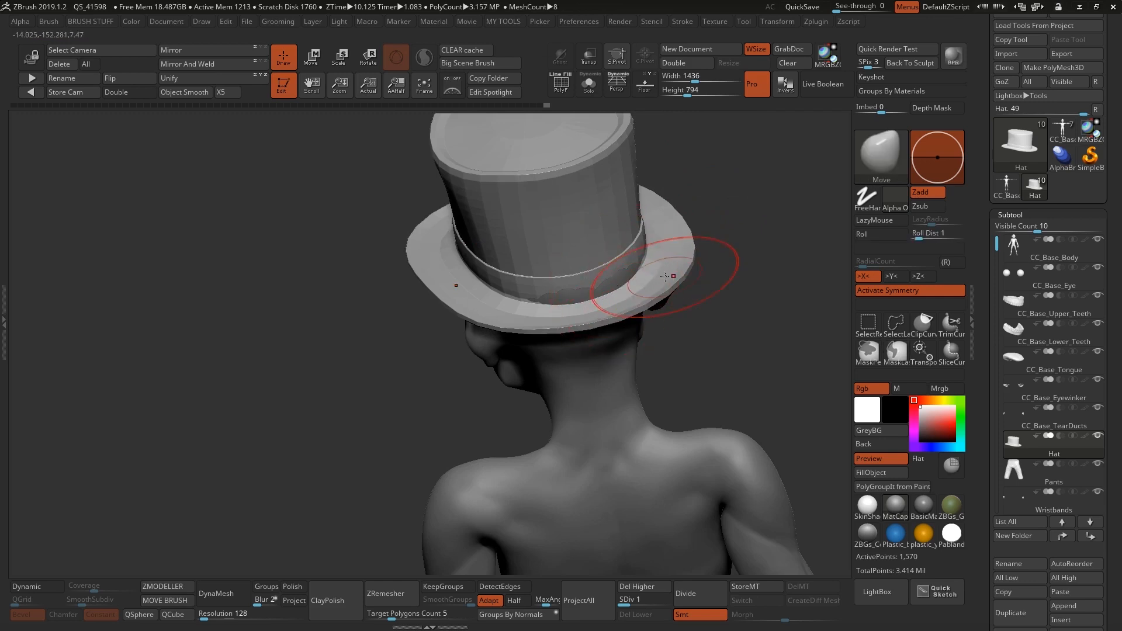
Turn off X symmetry and move the back of the hat outward where the head pokes through.
right_drag(602, 285, 648, 297)
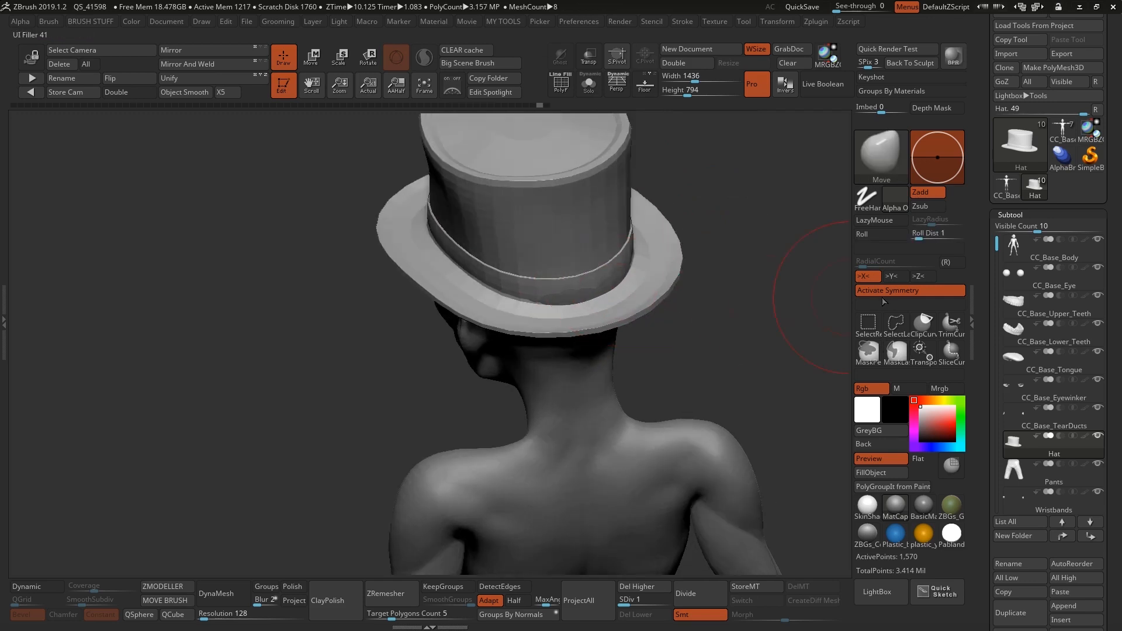
click(883, 294)
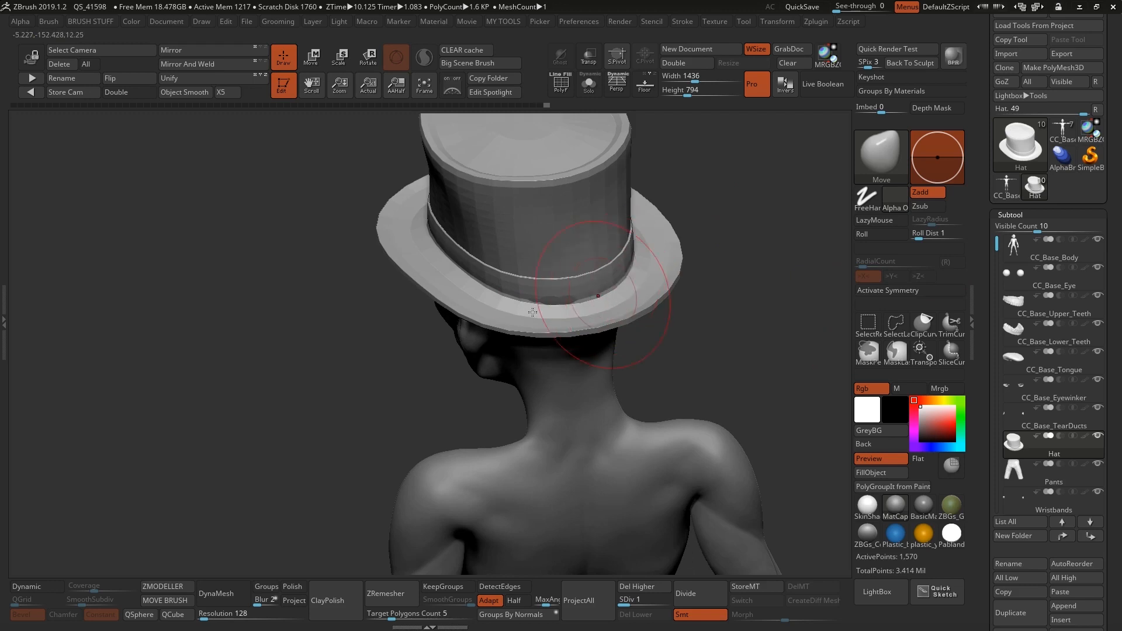
right_drag(643, 250, 622, 203)
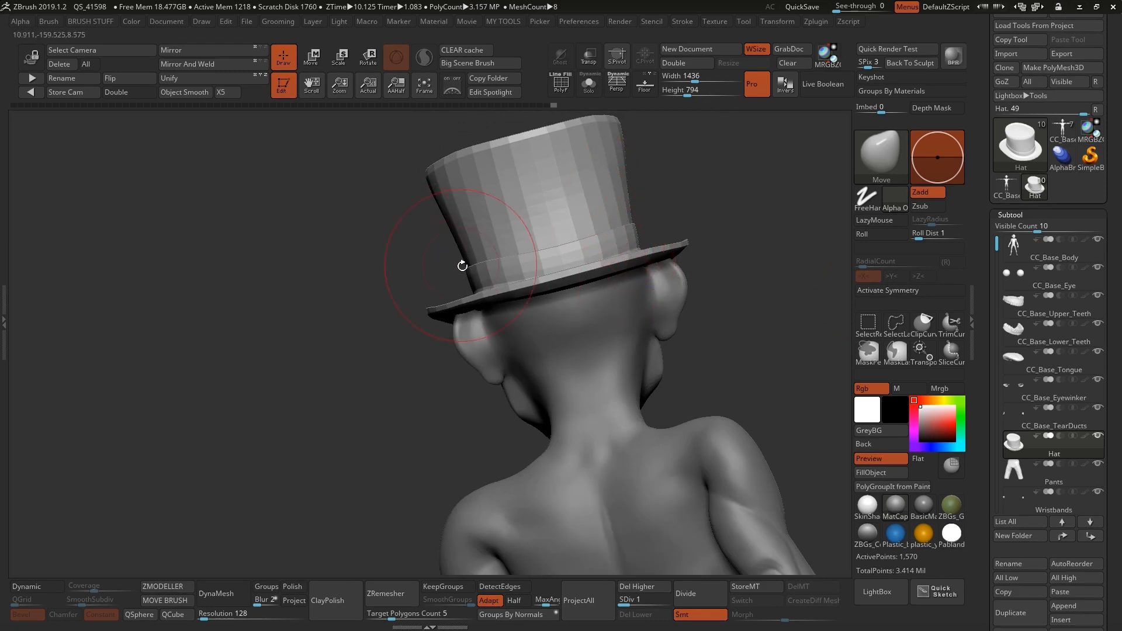
mouse_move(478, 262)
right_down()
mouse_move(597, 444)
mouse_move(658, 371)
mouse_move(593, 293)
mouse_move(678, 271)
right_up()
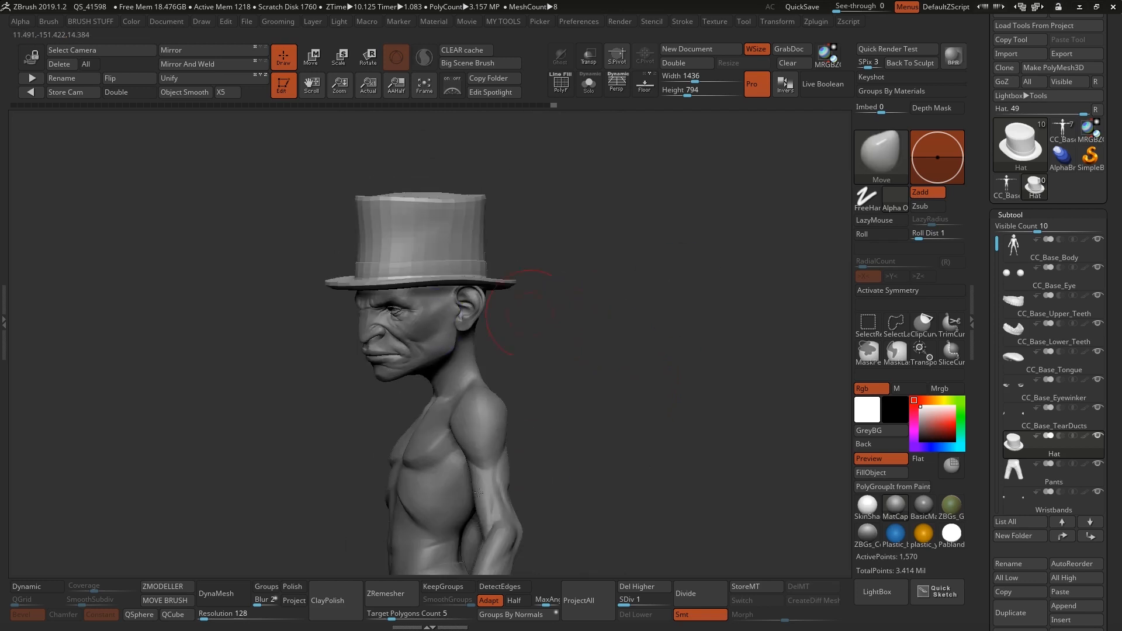
Select the body mesh and lower it to subdivision level 1.
mouse_move(575, 418)
alt+right_down()
mouse_move(635, 331)
mouse_move(583, 344)
alt+right_up()
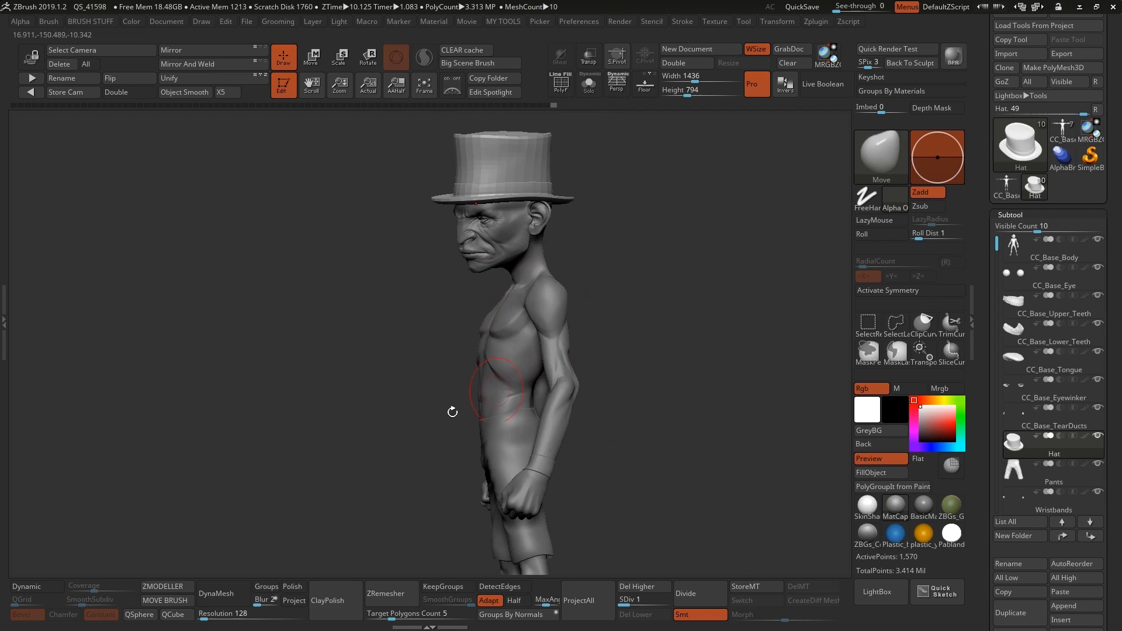
right_drag(617, 313, 622, 268)
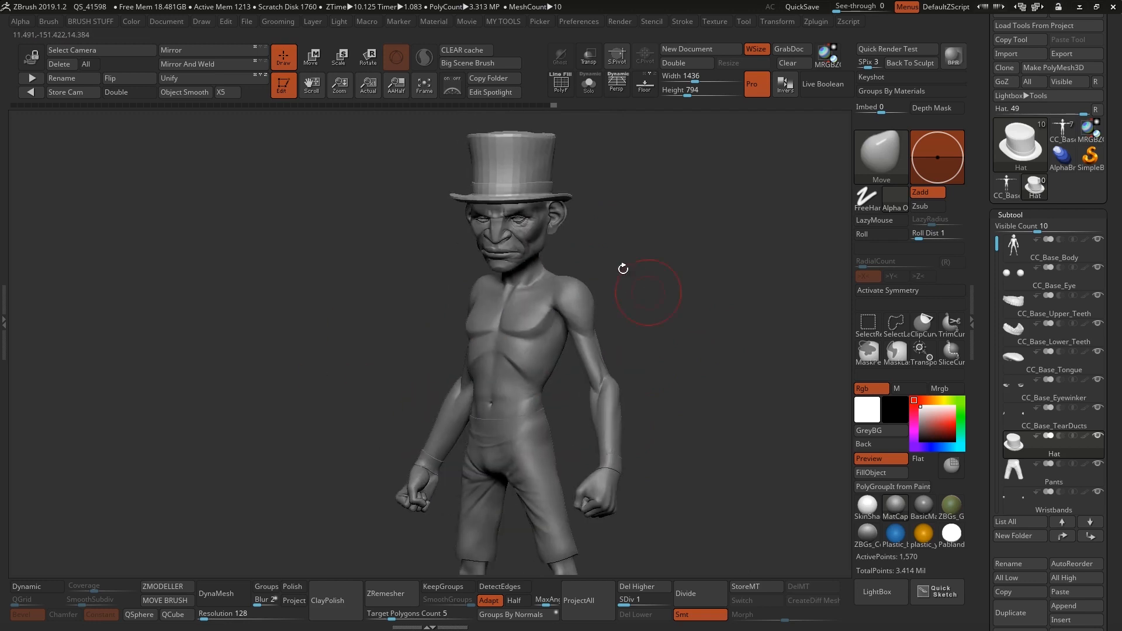
right_drag(670, 330, 688, 326)
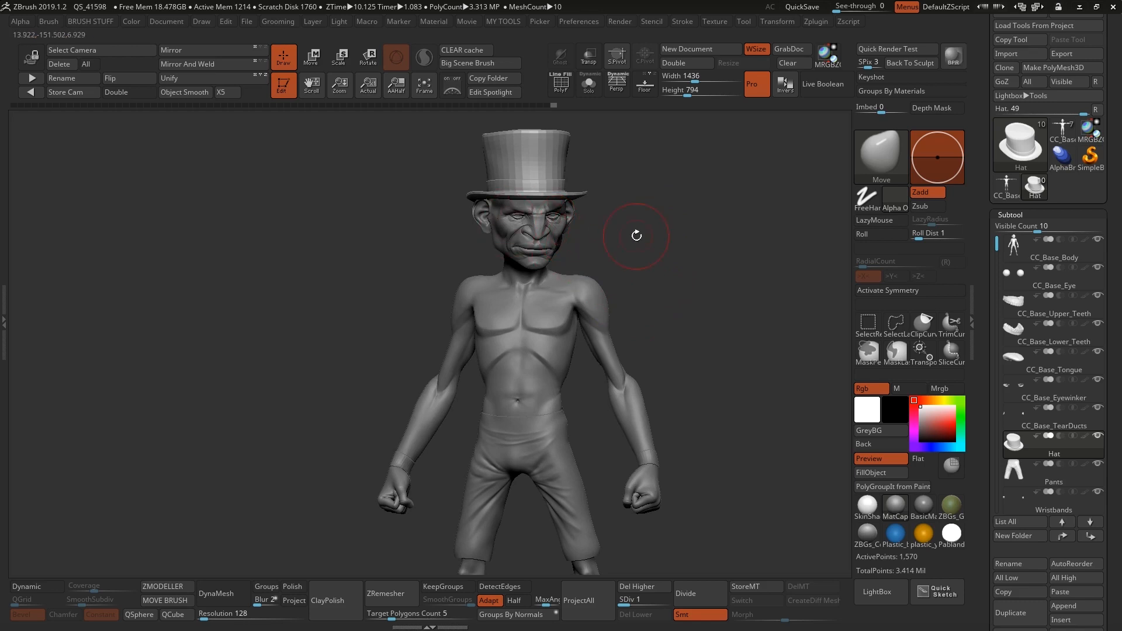
mouse_move(647, 238)
right_down()
mouse_move(681, 233)
mouse_move(604, 238)
mouse_move(672, 226)
mouse_move(667, 236)
right_up()
ctrl+right_drag(495, 201, 517, 374)
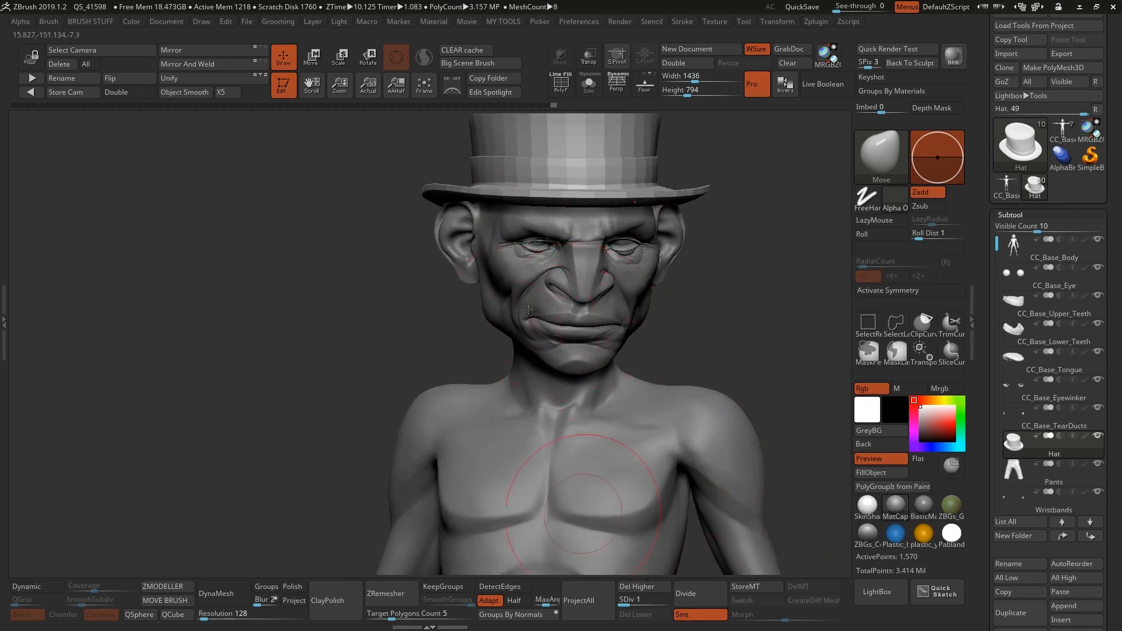
alt+click(591, 334)
drag(624, 602, 610, 602)
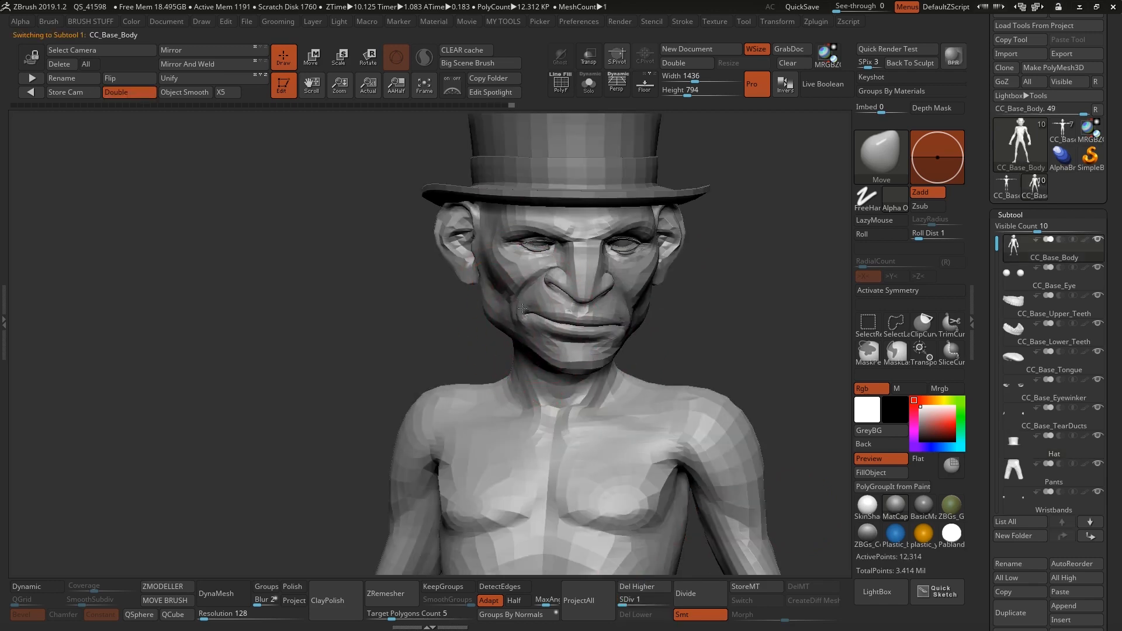
Pull one corner of the body mesh's mouth upward with the Move brush to make the lips asymmetrical.
drag(562, 317, 562, 310)
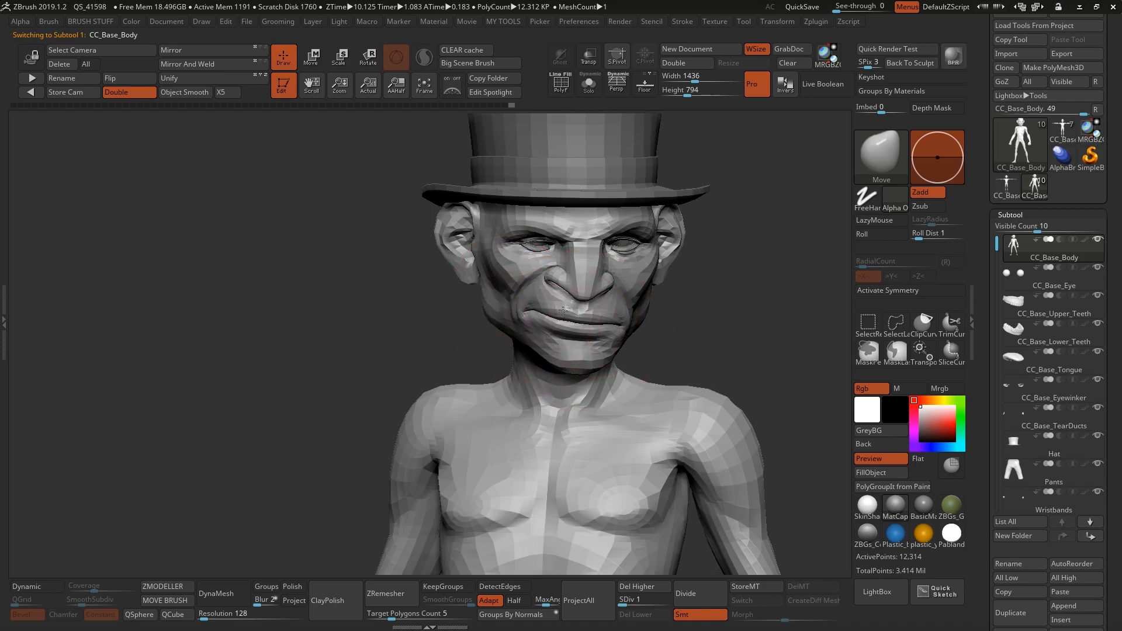
drag(721, 325, 643, 335)
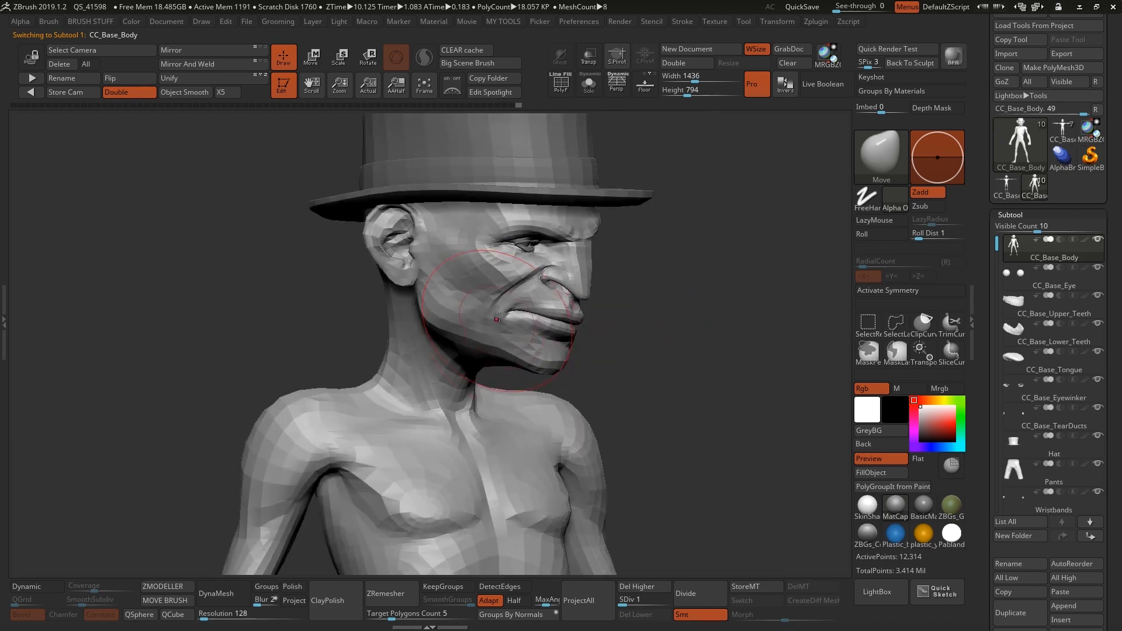
drag(510, 310, 569, 312)
Examine the full posed character with its hat, trousers and wristbands from the front, sides and back.
mouse_move(709, 320)
shift+mouse_down()
mouse_move(526, 328)
mouse_move(713, 345)
mouse_move(728, 306)
mouse_move(721, 368)
shift+mouse_up()
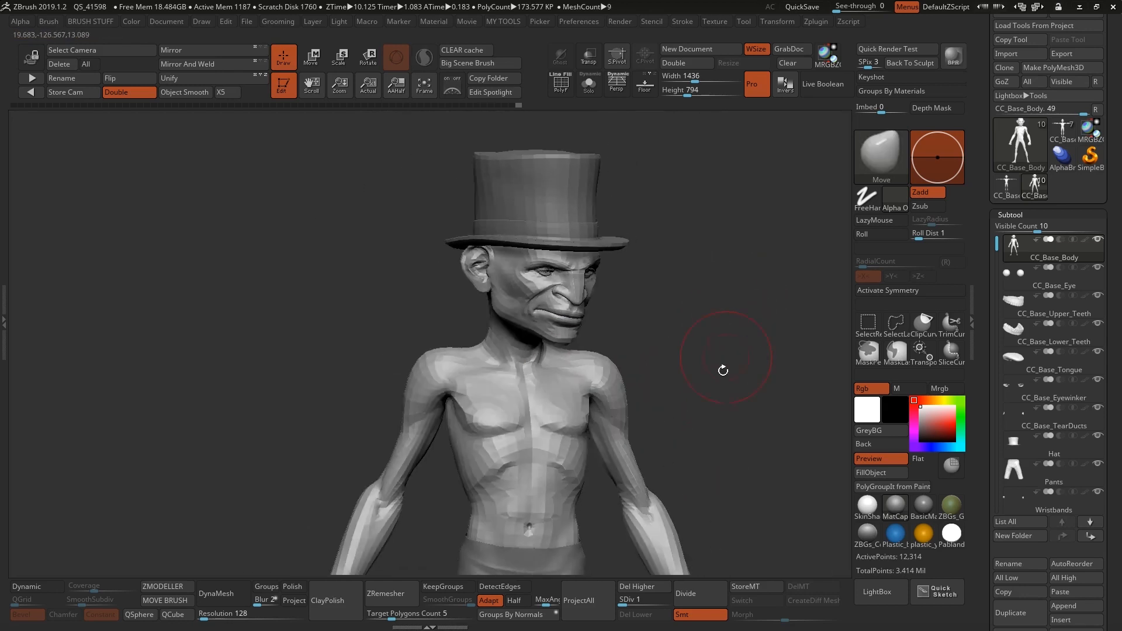
ctrl+right_drag(721, 368, 659, 257)
drag(659, 258, 626, 241)
ctrl+right_drag(669, 283, 648, 254)
right_click(648, 272)
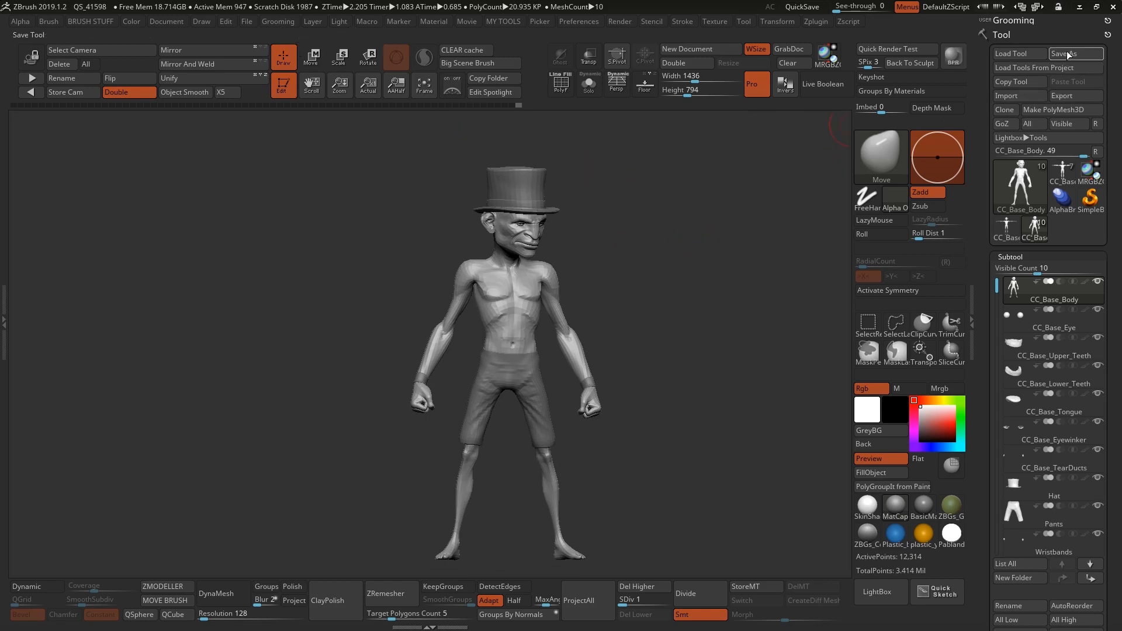
drag(783, 196, 654, 229)
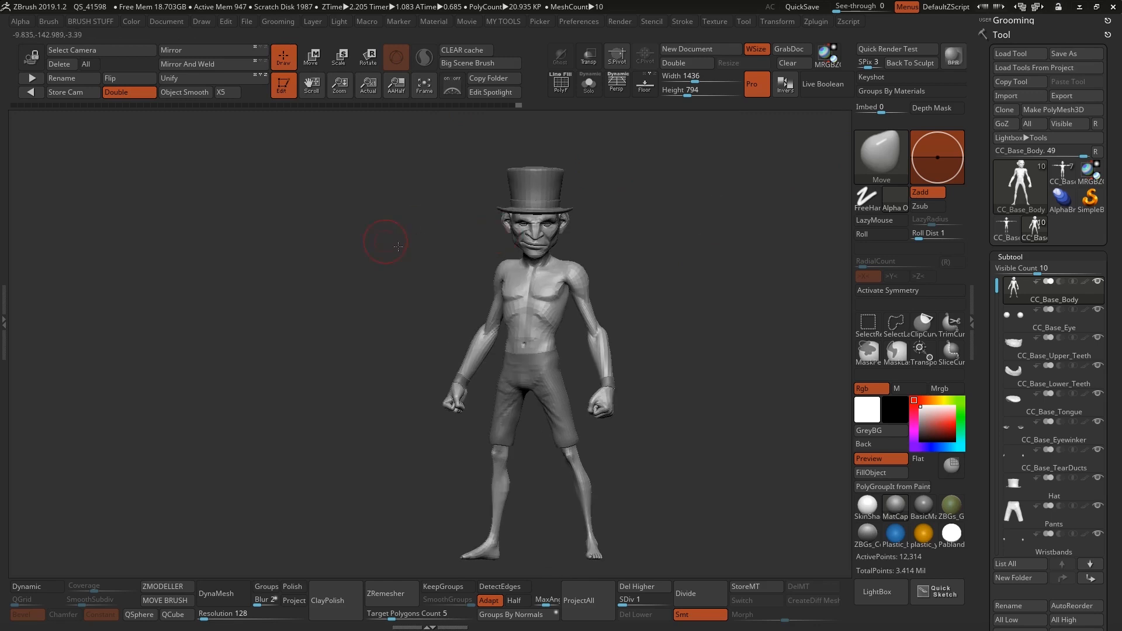
drag(398, 246, 435, 256)
shift+drag(631, 258, 600, 185)
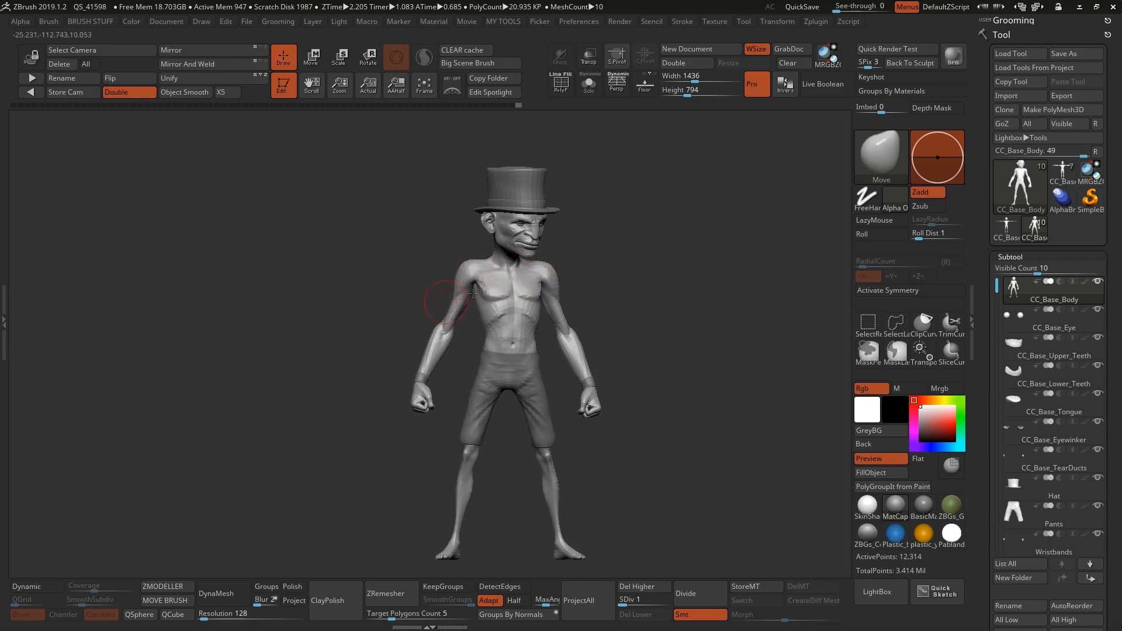
drag(635, 267, 603, 284)
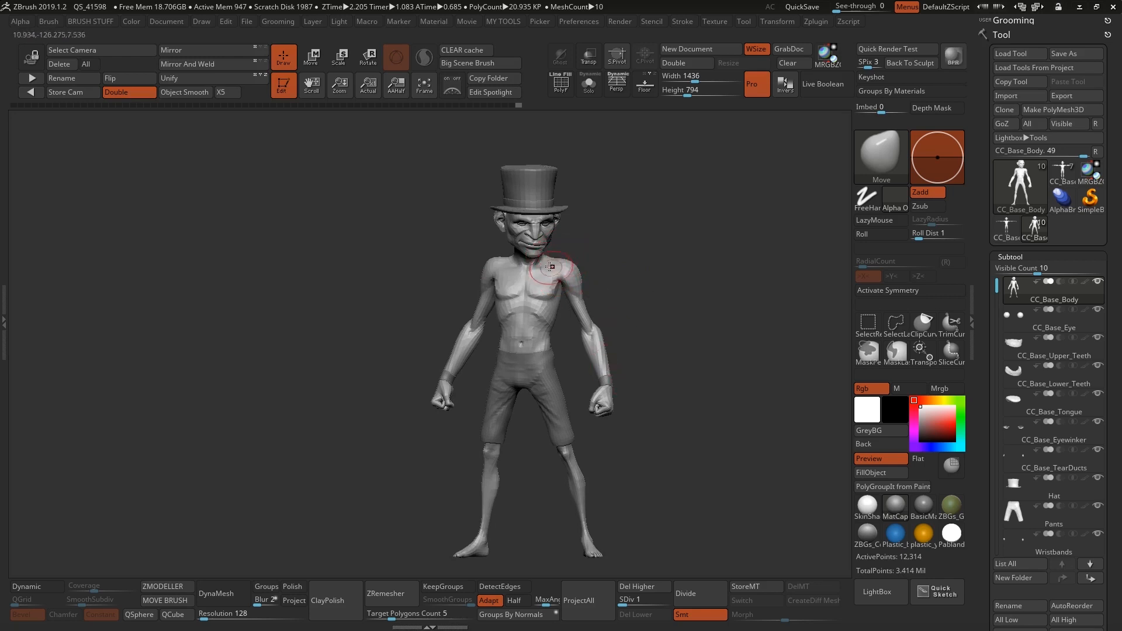
mouse_move(397, 279)
mouse_down()
mouse_move(537, 276)
mouse_move(538, 295)
mouse_move(559, 284)
mouse_up()
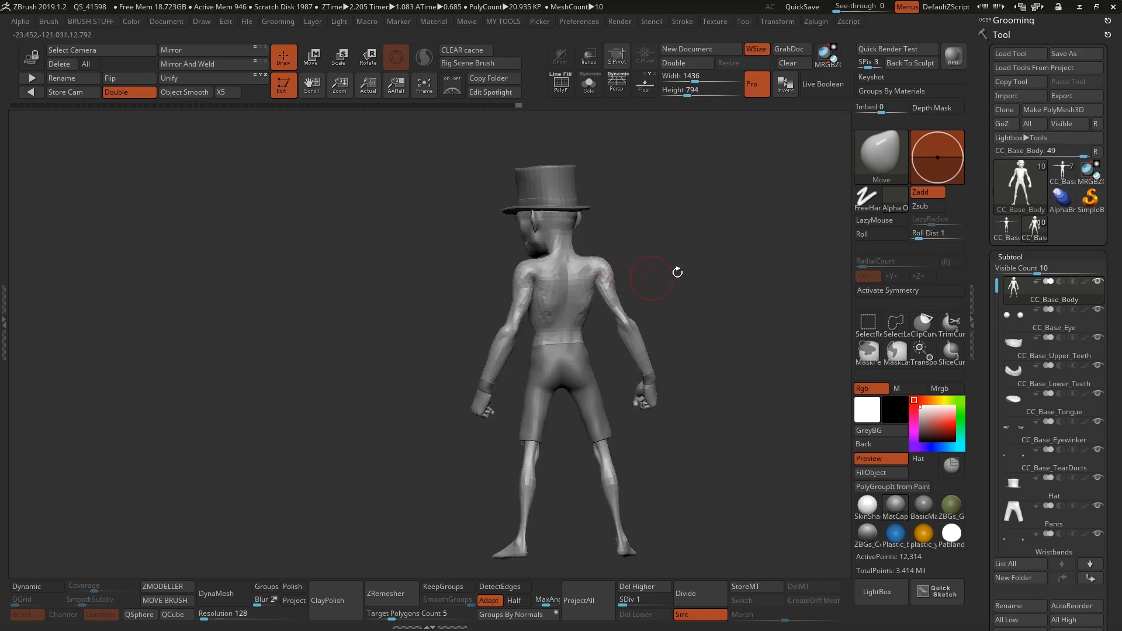
shift+drag(677, 272, 555, 294)
drag(677, 271, 629, 257)
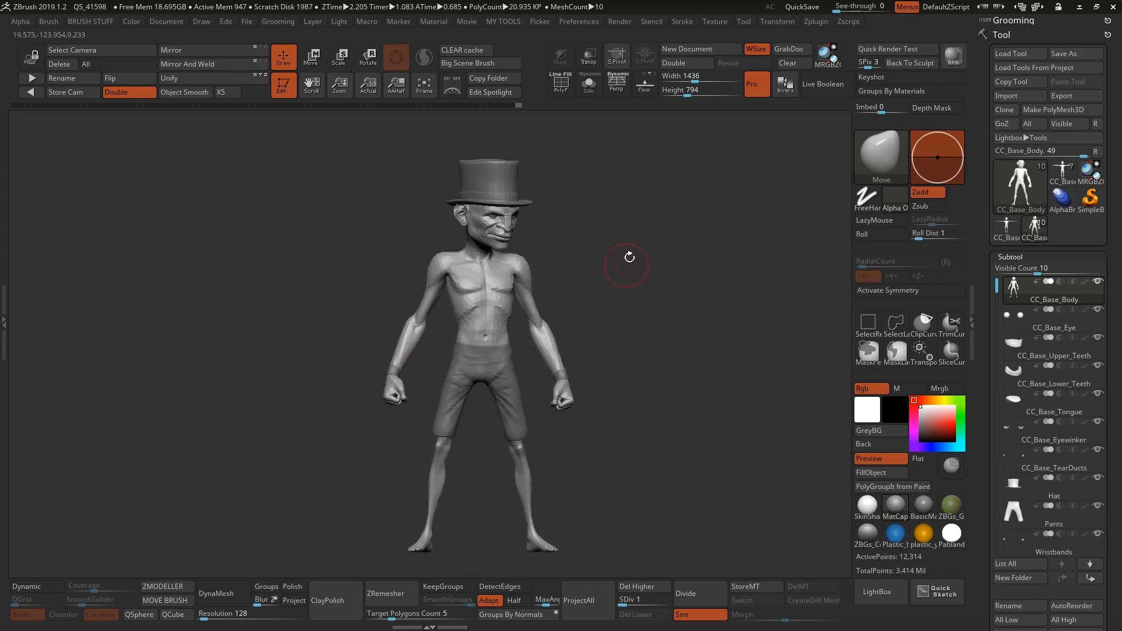